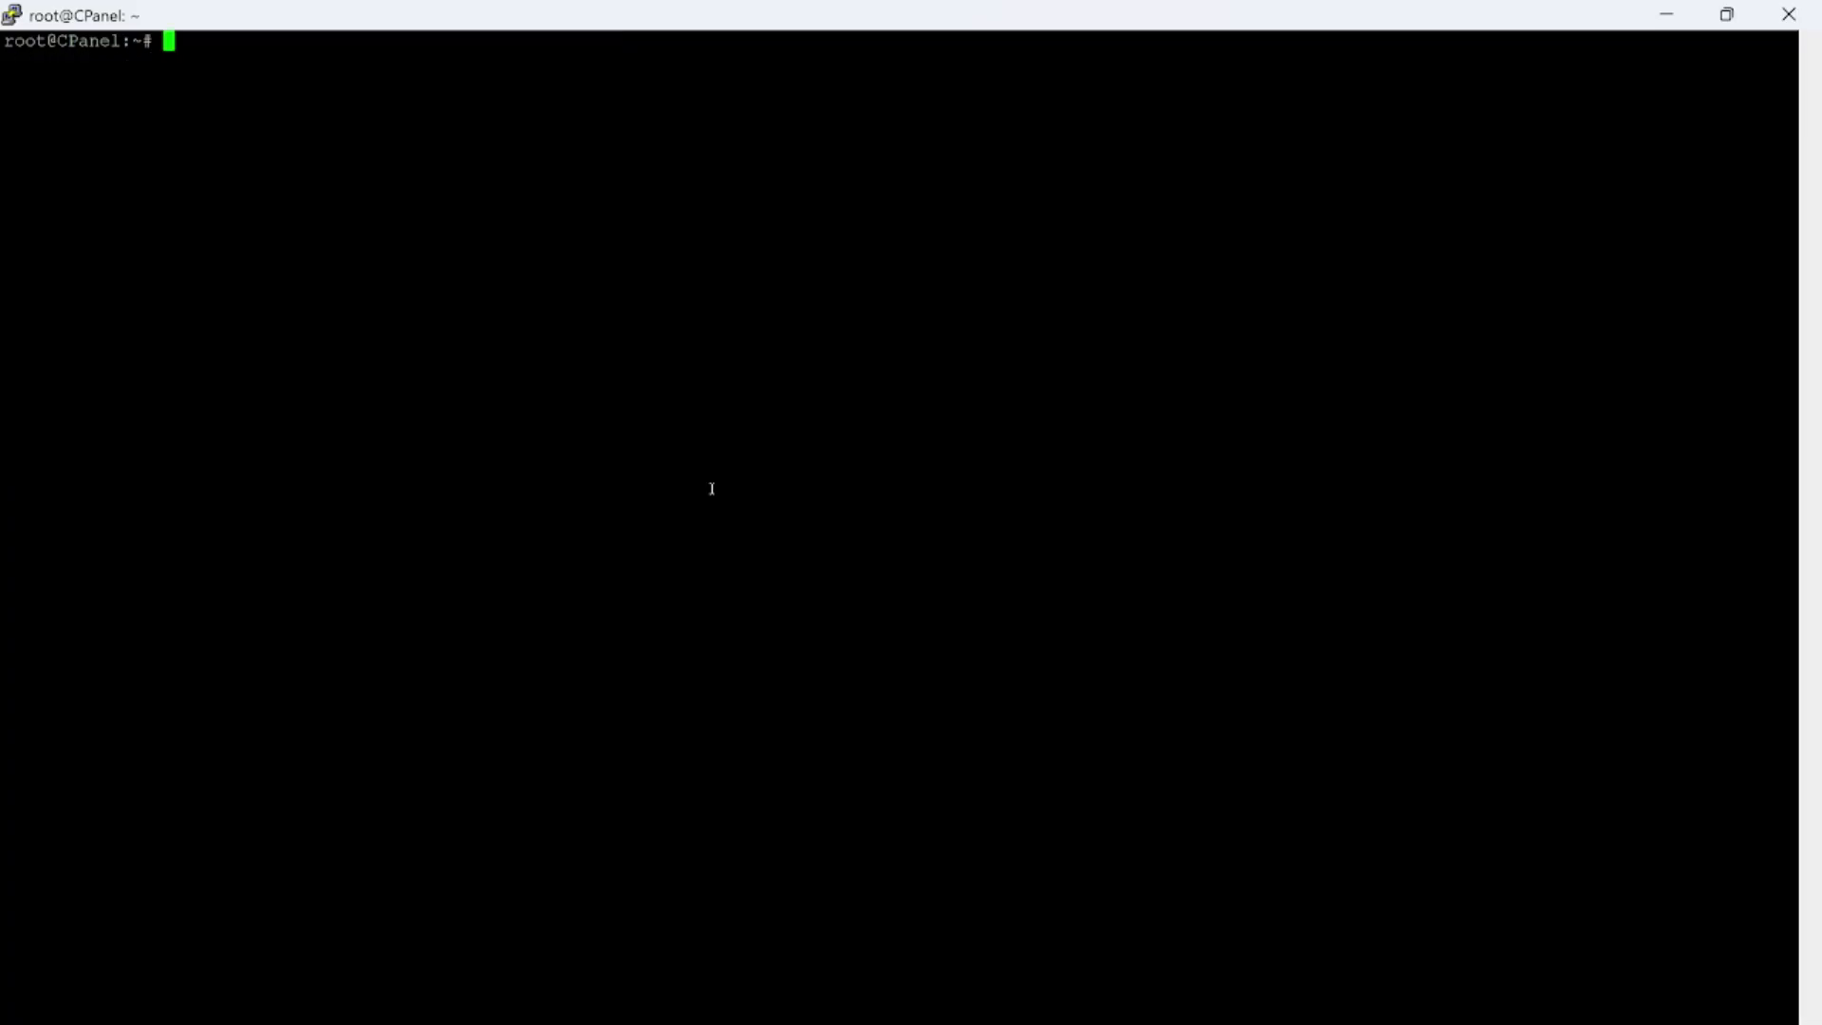
Install curl and wget on the server with sudo apt install curl wget -y
{"action": "right_click", "coordinate": [652, 441]}
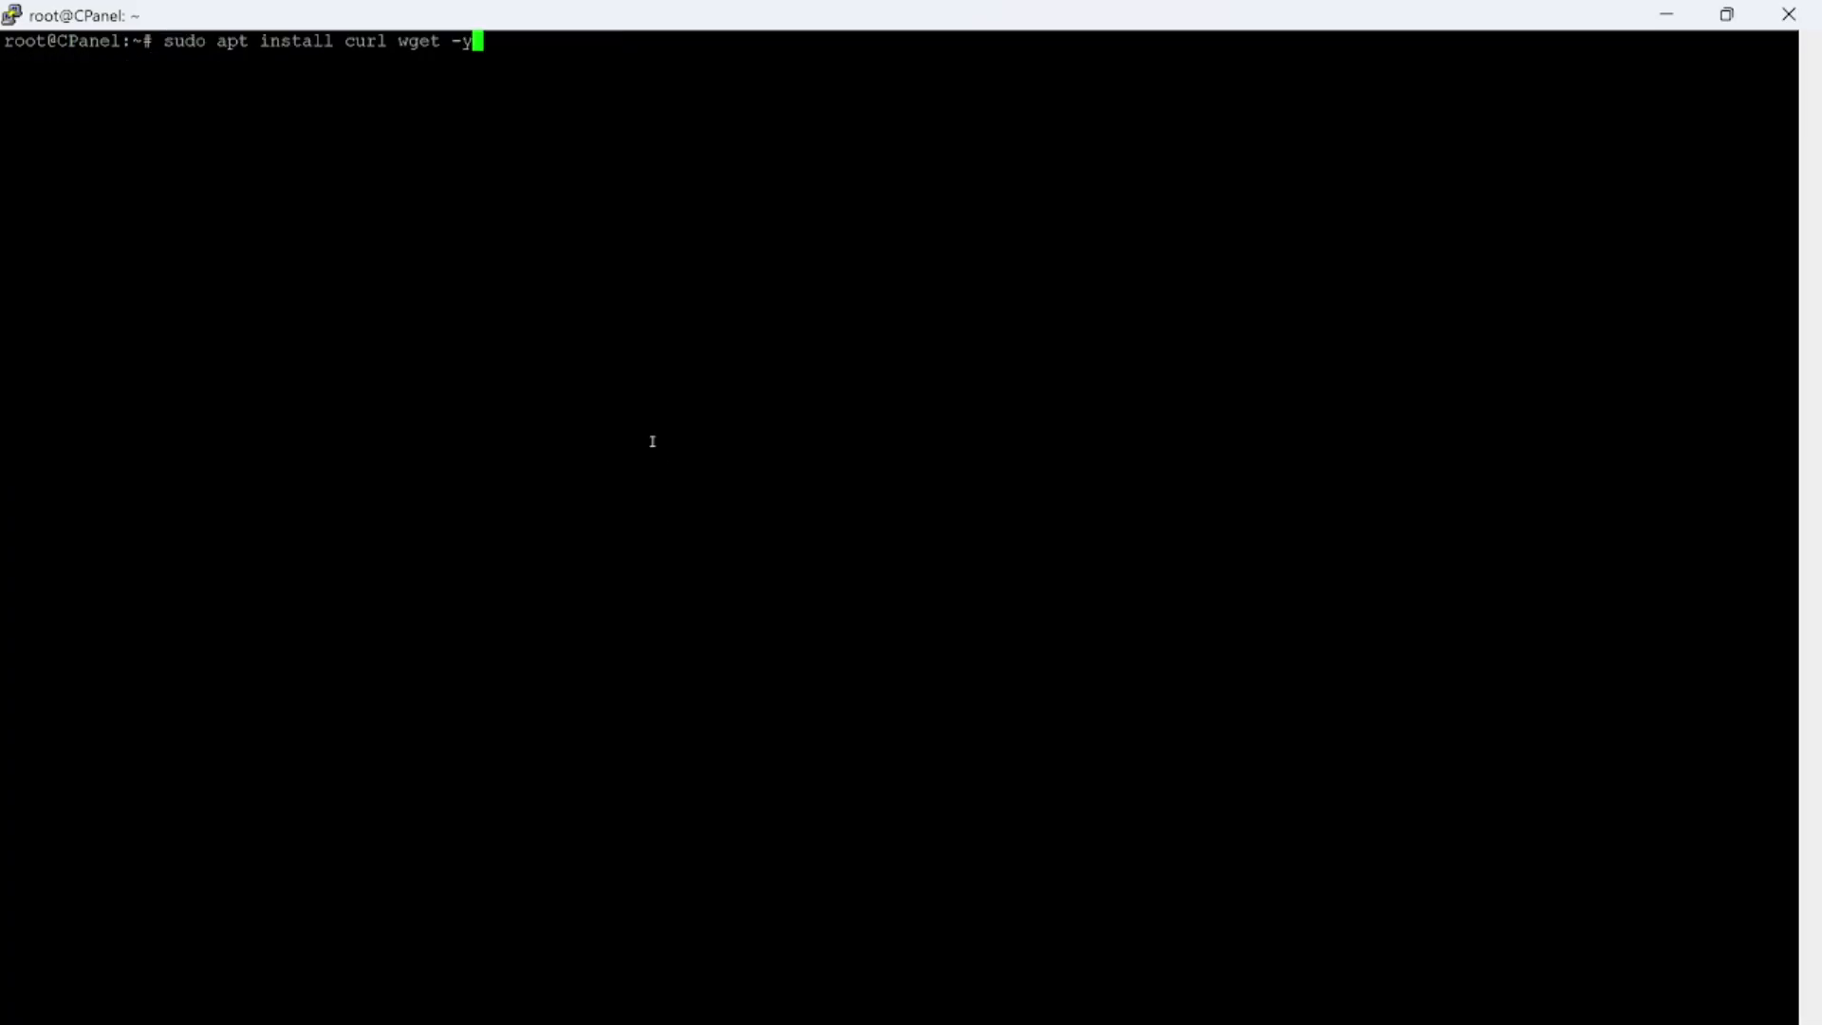
{"action": "key", "text": "Return"}
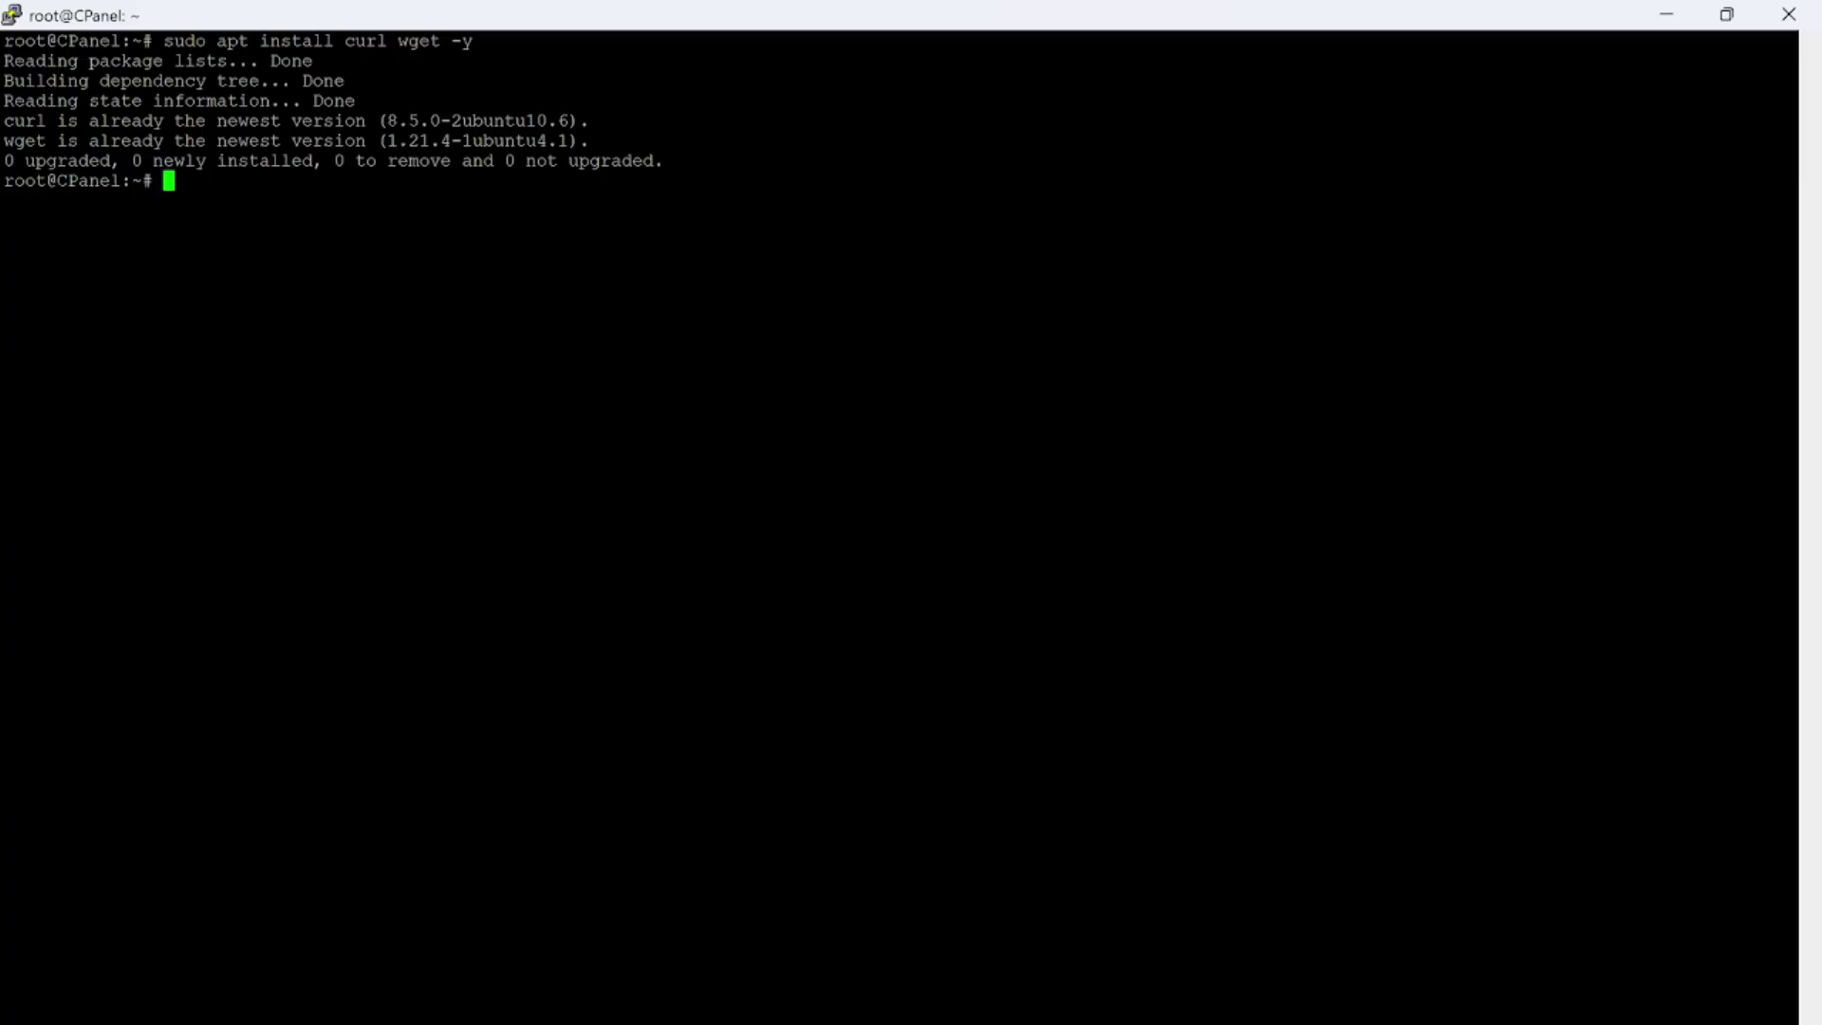
{"action": "key", "text": "Return"}
{"action": "key", "text": "Return"}
{"action": "right_click", "coordinate": [639, 458]}
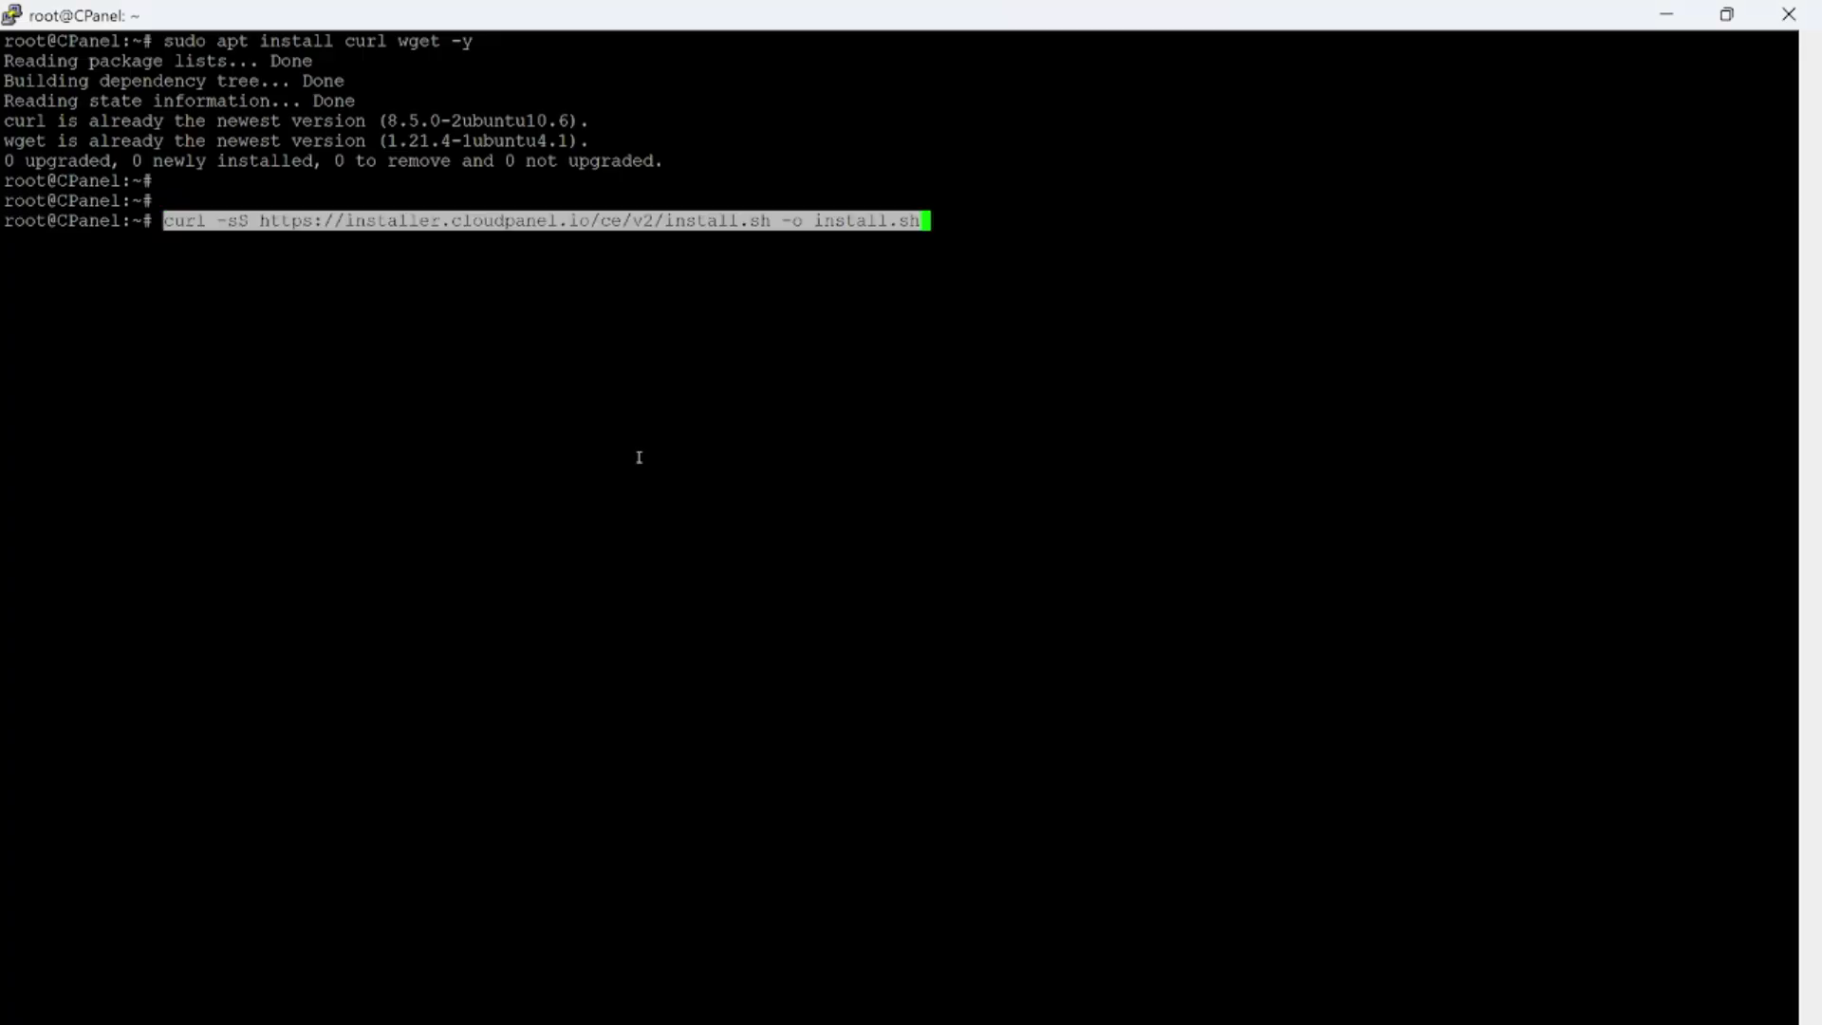
{"action": "key", "text": "Return"}
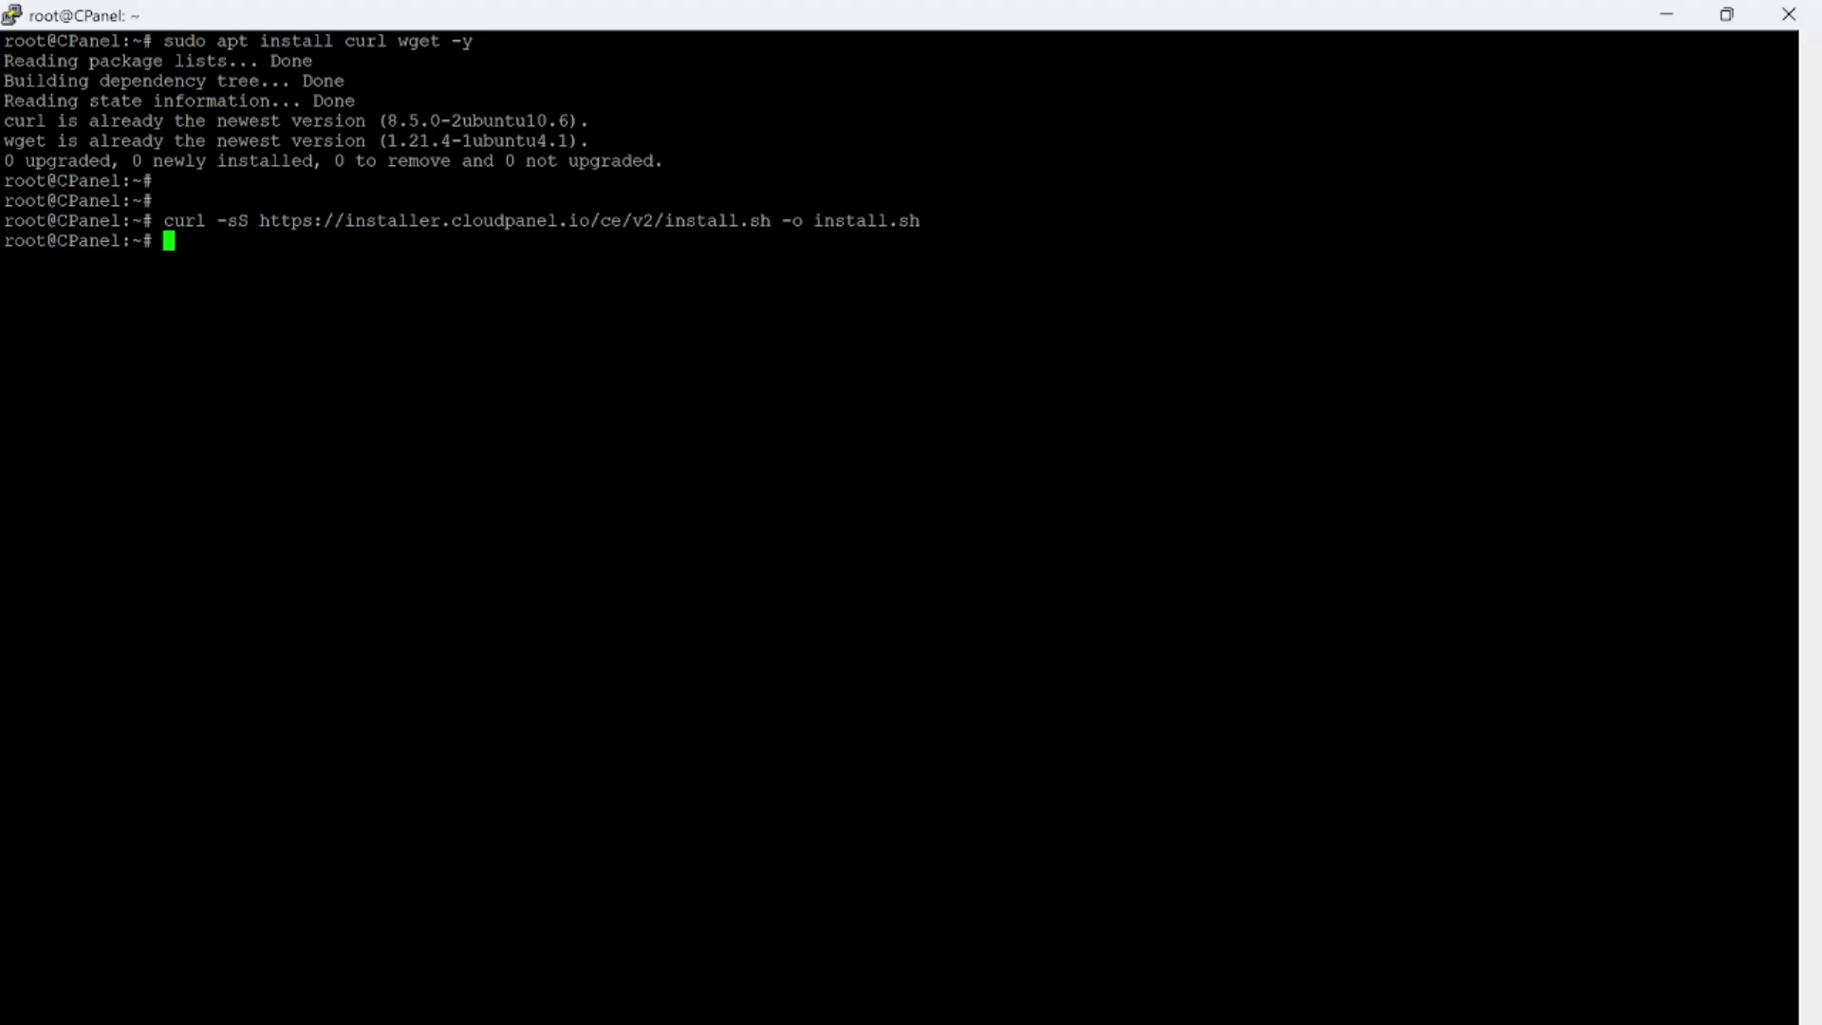
{"action": "key", "text": "alt+Tab"}
{"action": "left_click", "coordinate": [519, 427]}
{"action": "right_click", "coordinate": [518, 427]}
{"action": "key", "text": "Return"}
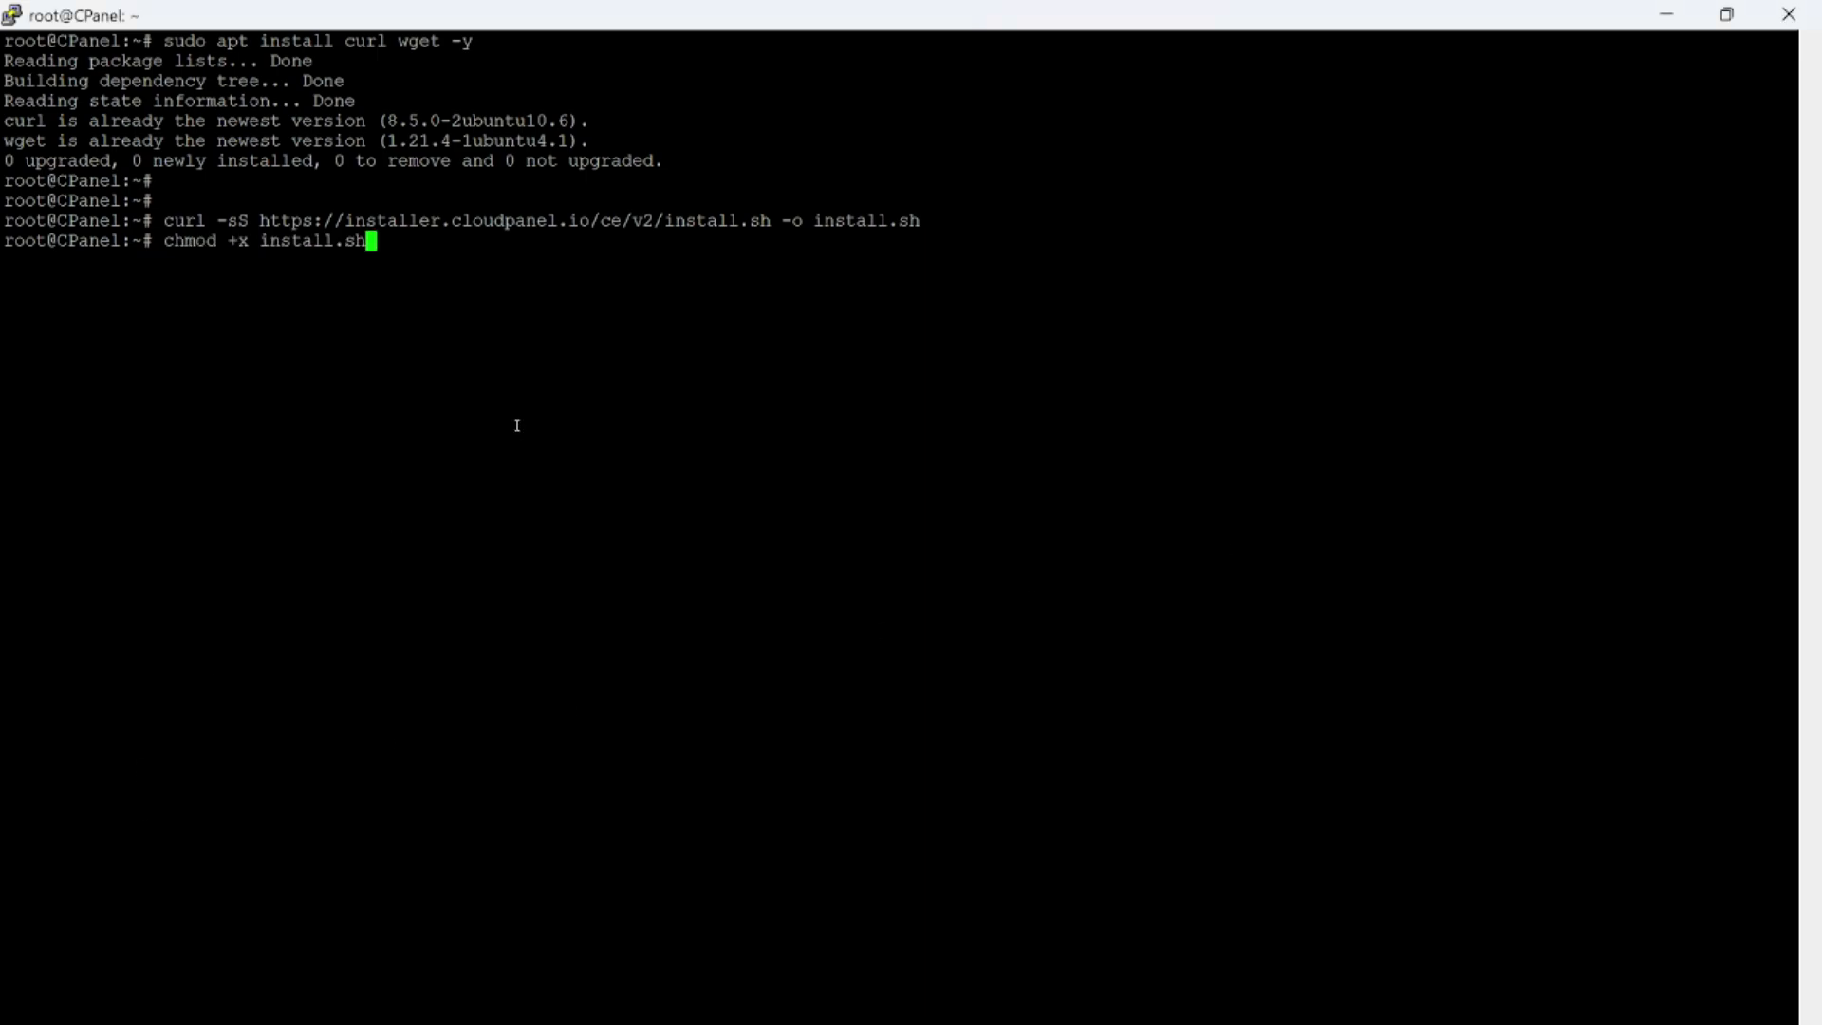
{"action": "key", "text": "Return"}
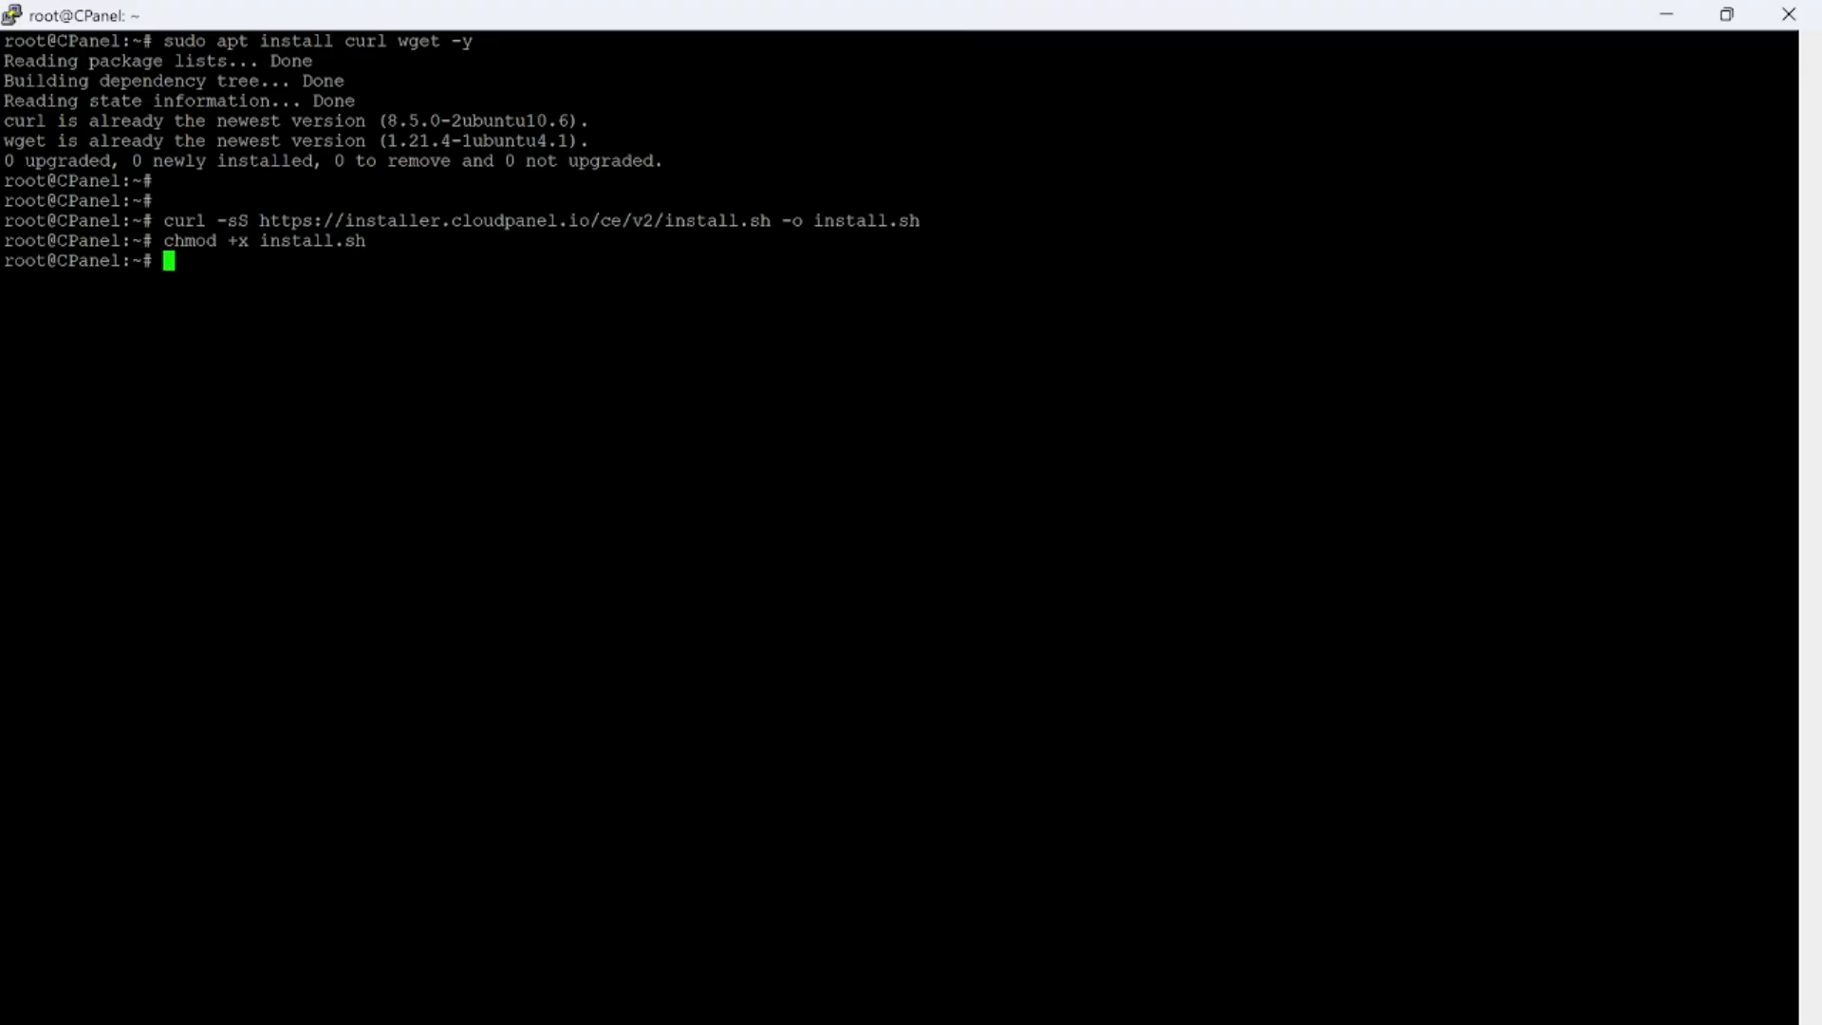
Run the downloaded CloudPanel installation script on the server
{"action": "key", "text": "alt+Tab"}
{"action": "key", "text": "alt+Tab"}
{"action": "right_click", "coordinate": [600, 458]}
{"action": "key", "text": "Return"}
{"action": "key", "text": "Return"}
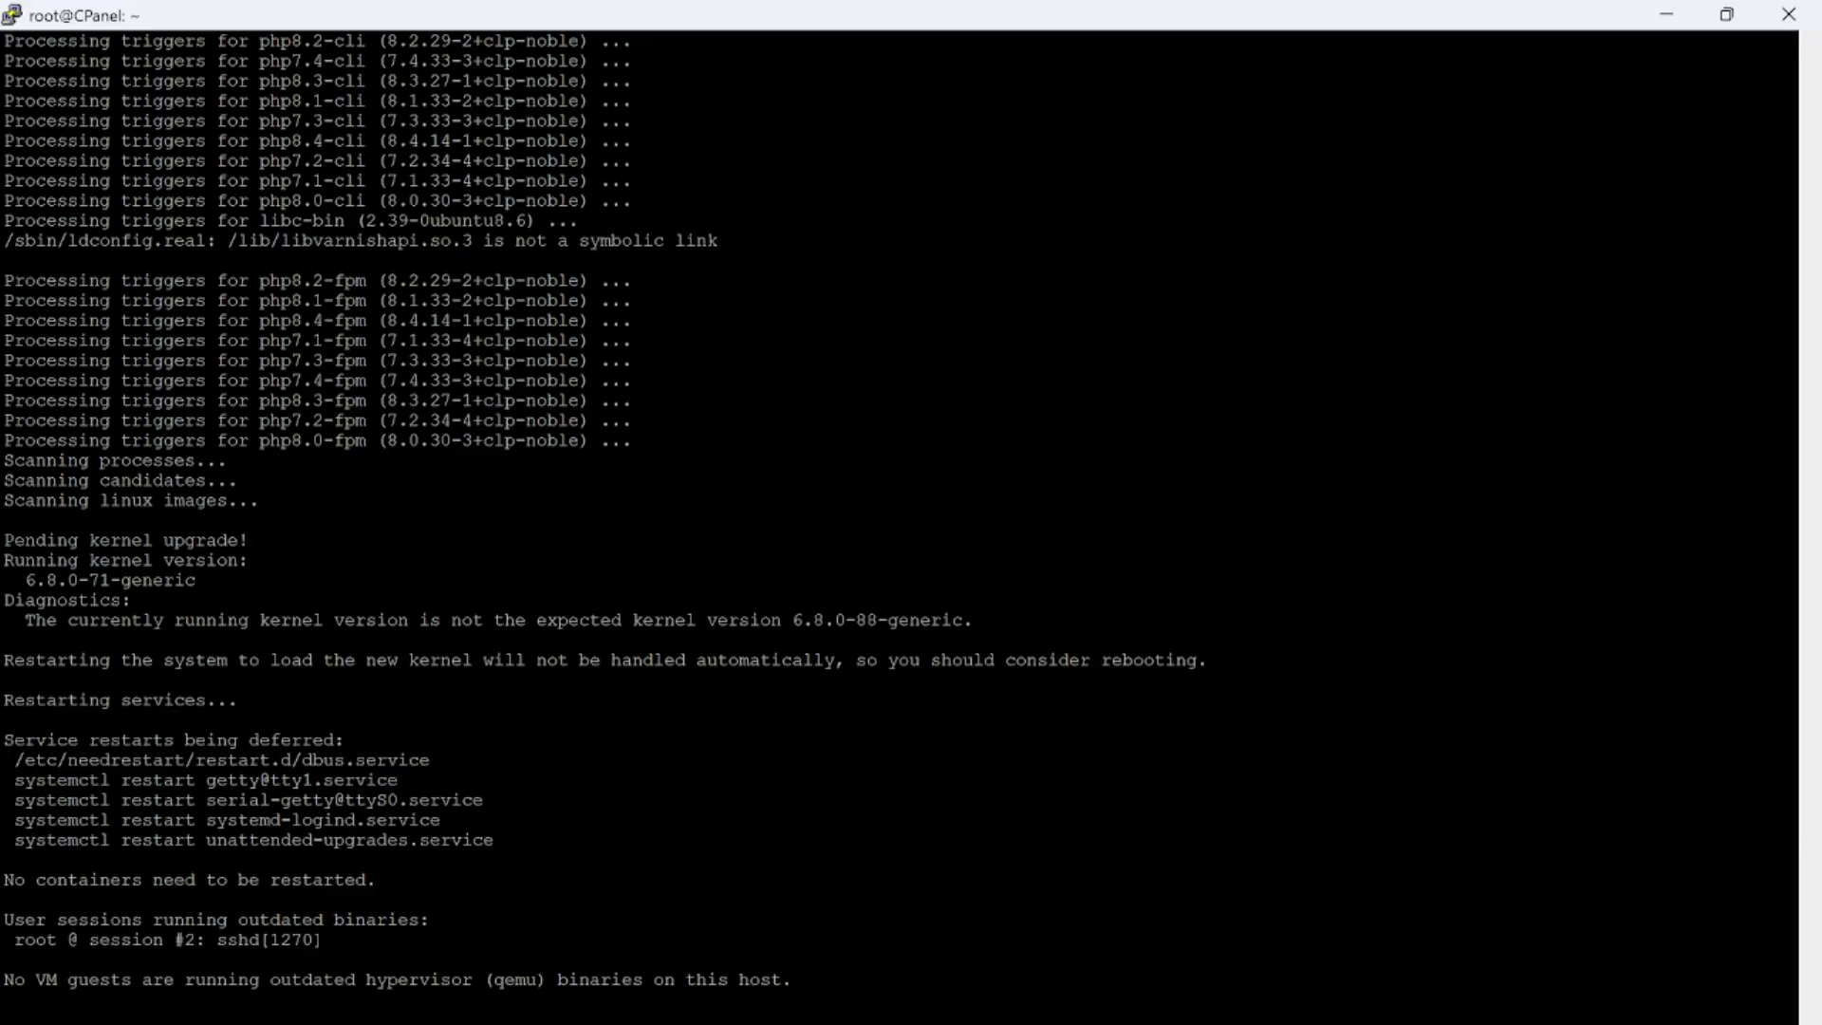
Clear the terminal, run ifconfig and copy the IPv4 address of eth0
{"action": "key", "text": "ctrl+l"}
{"action": "type", "text": "ifconfig"}
{"action": "key", "text": "Return"}
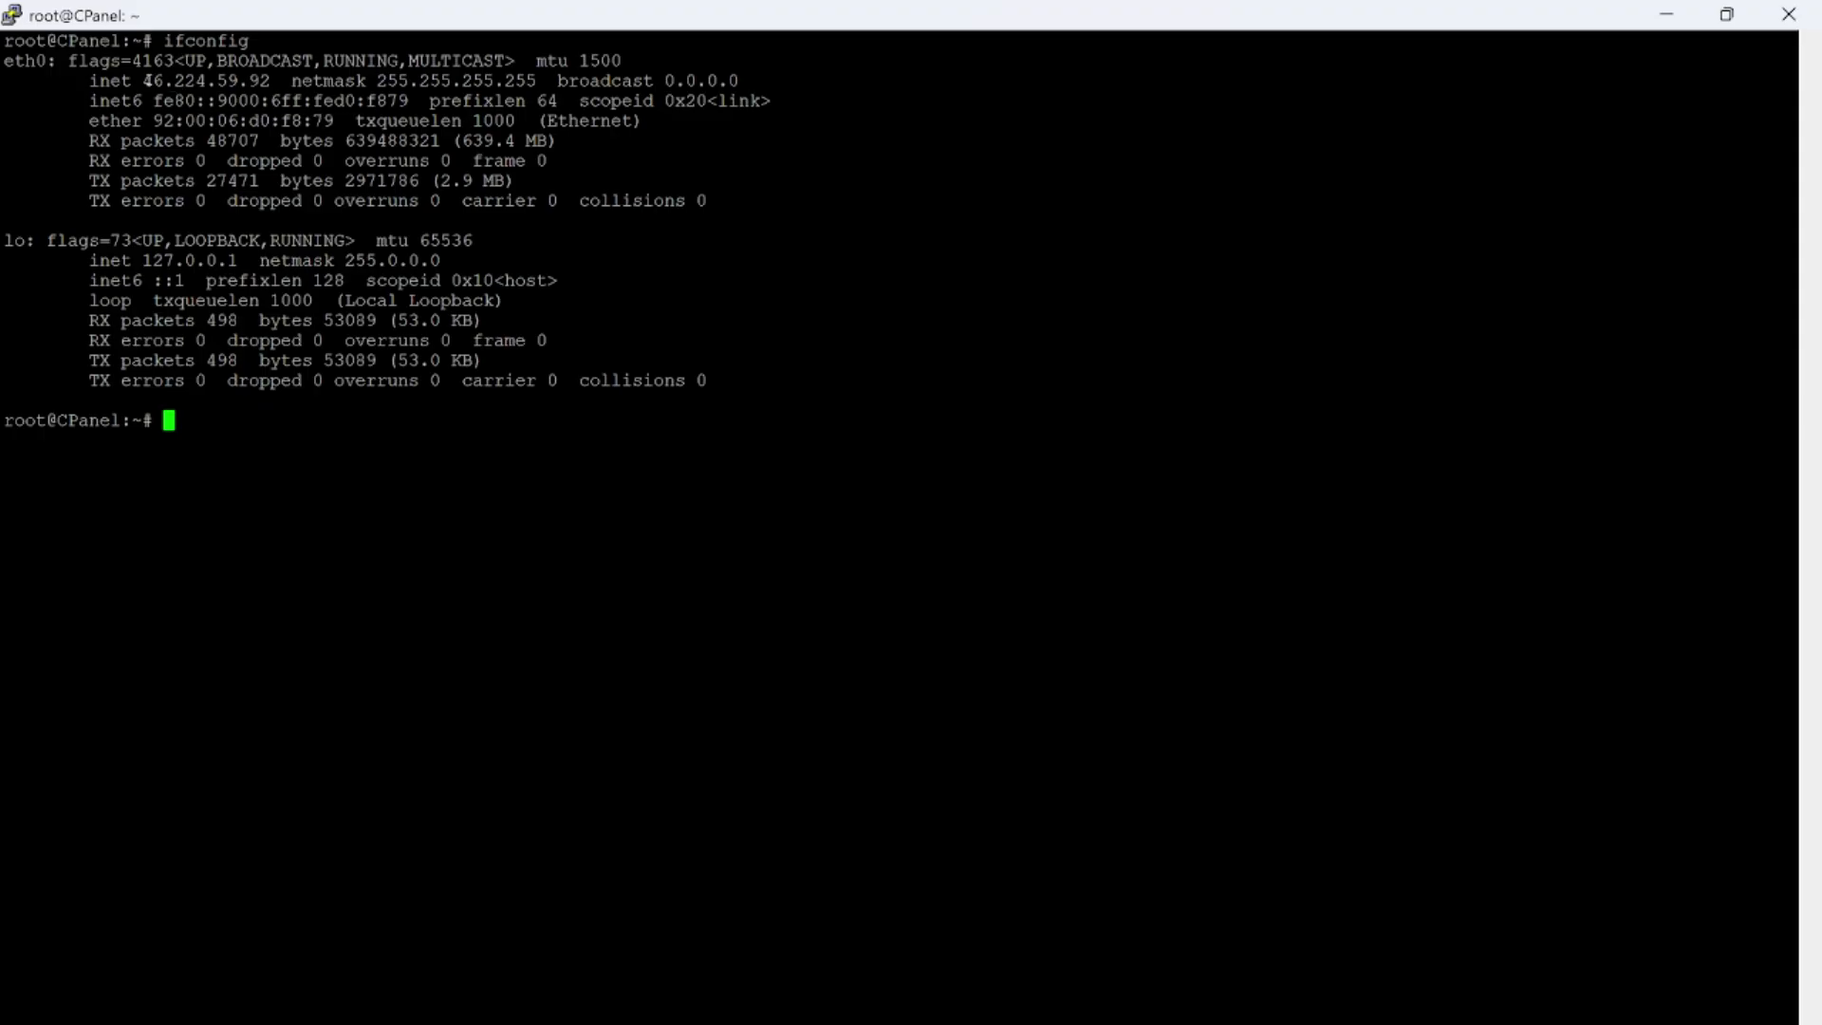
{"action": "left_click_drag", "start_coordinate": [143, 81], "coordinate": [270, 81]}
{"action": "key", "text": "ctrl+c"}
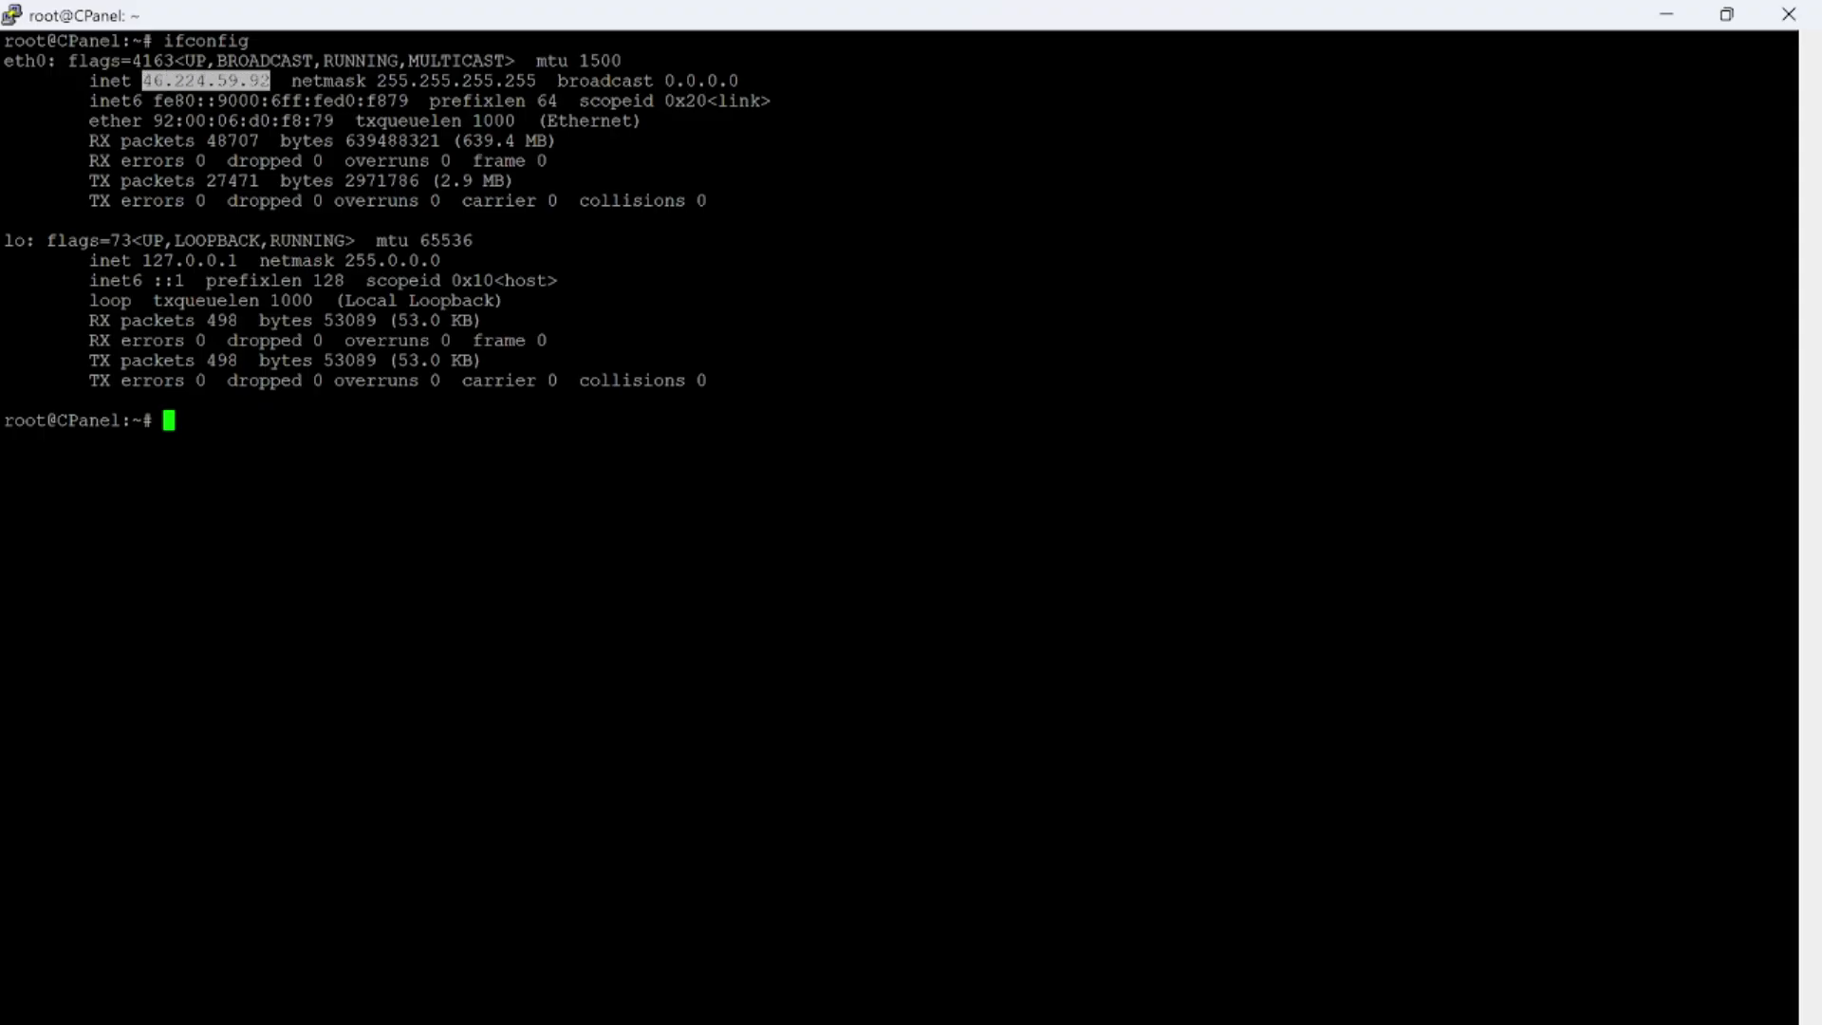
{"action": "key", "text": "alt+Tab"}
{"action": "type", "text": "h"}
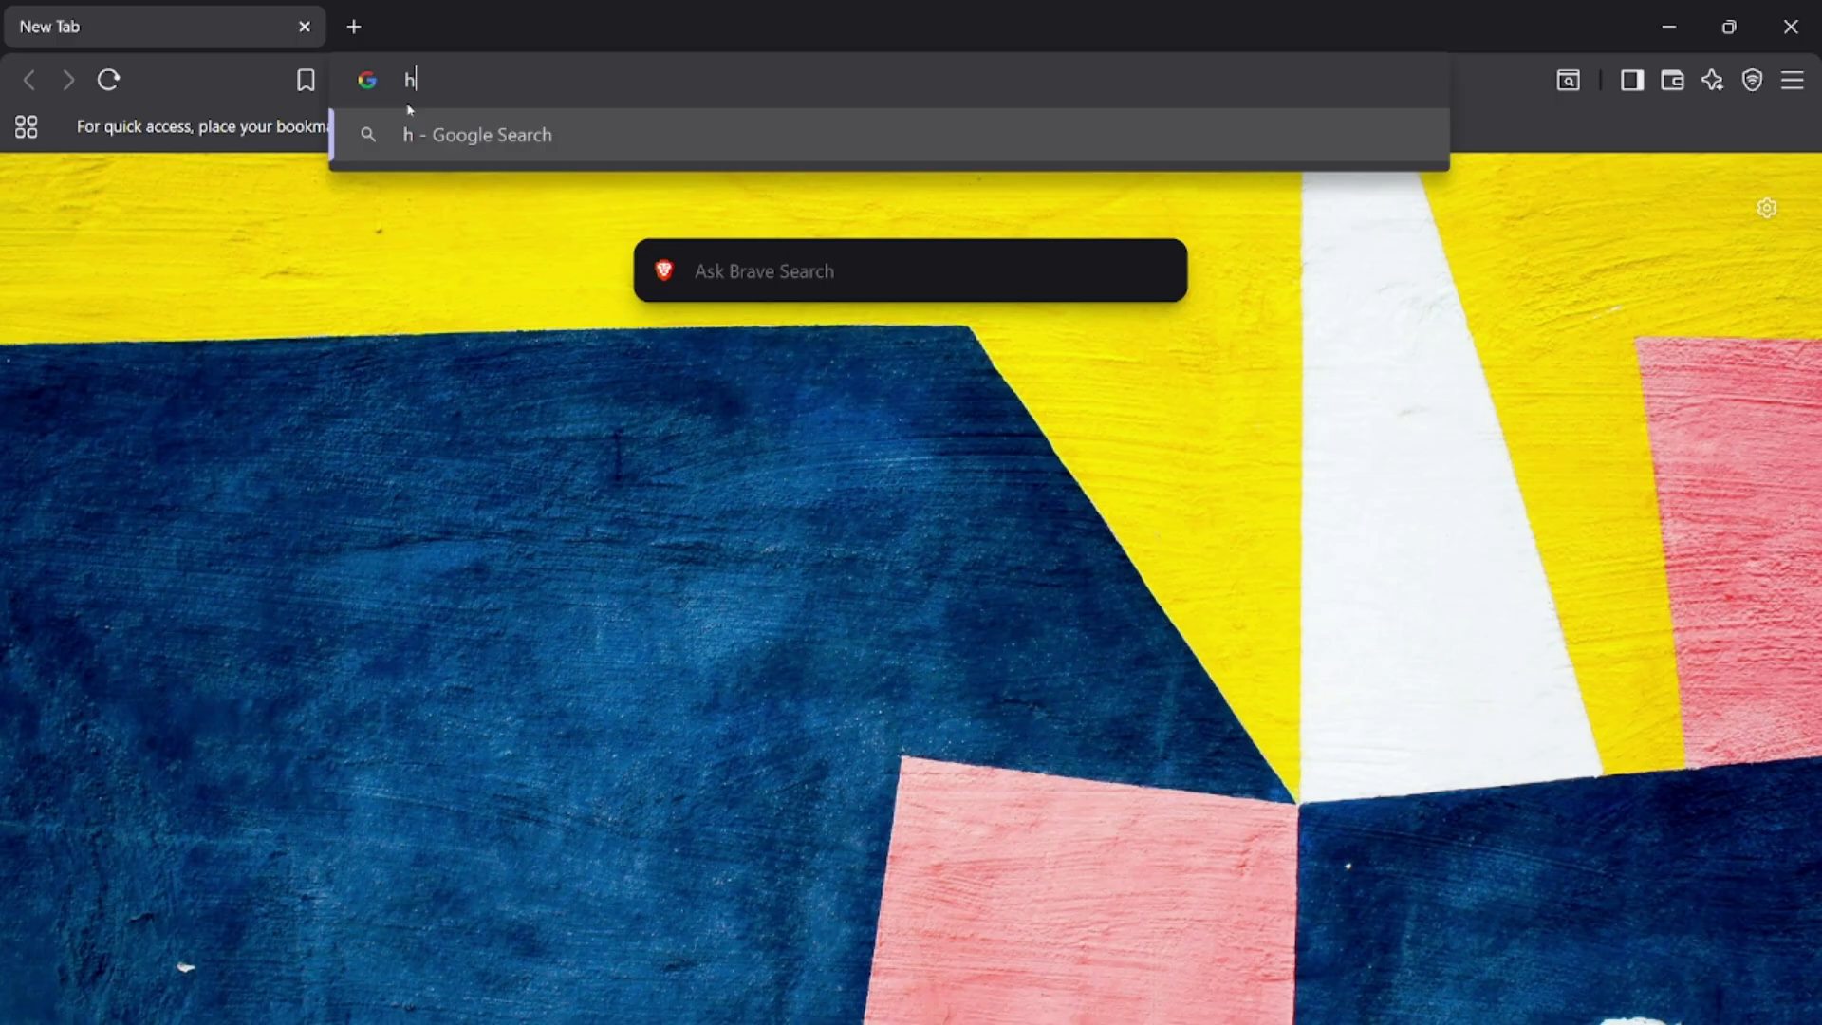
{"action": "type", "text": "ttps://"}
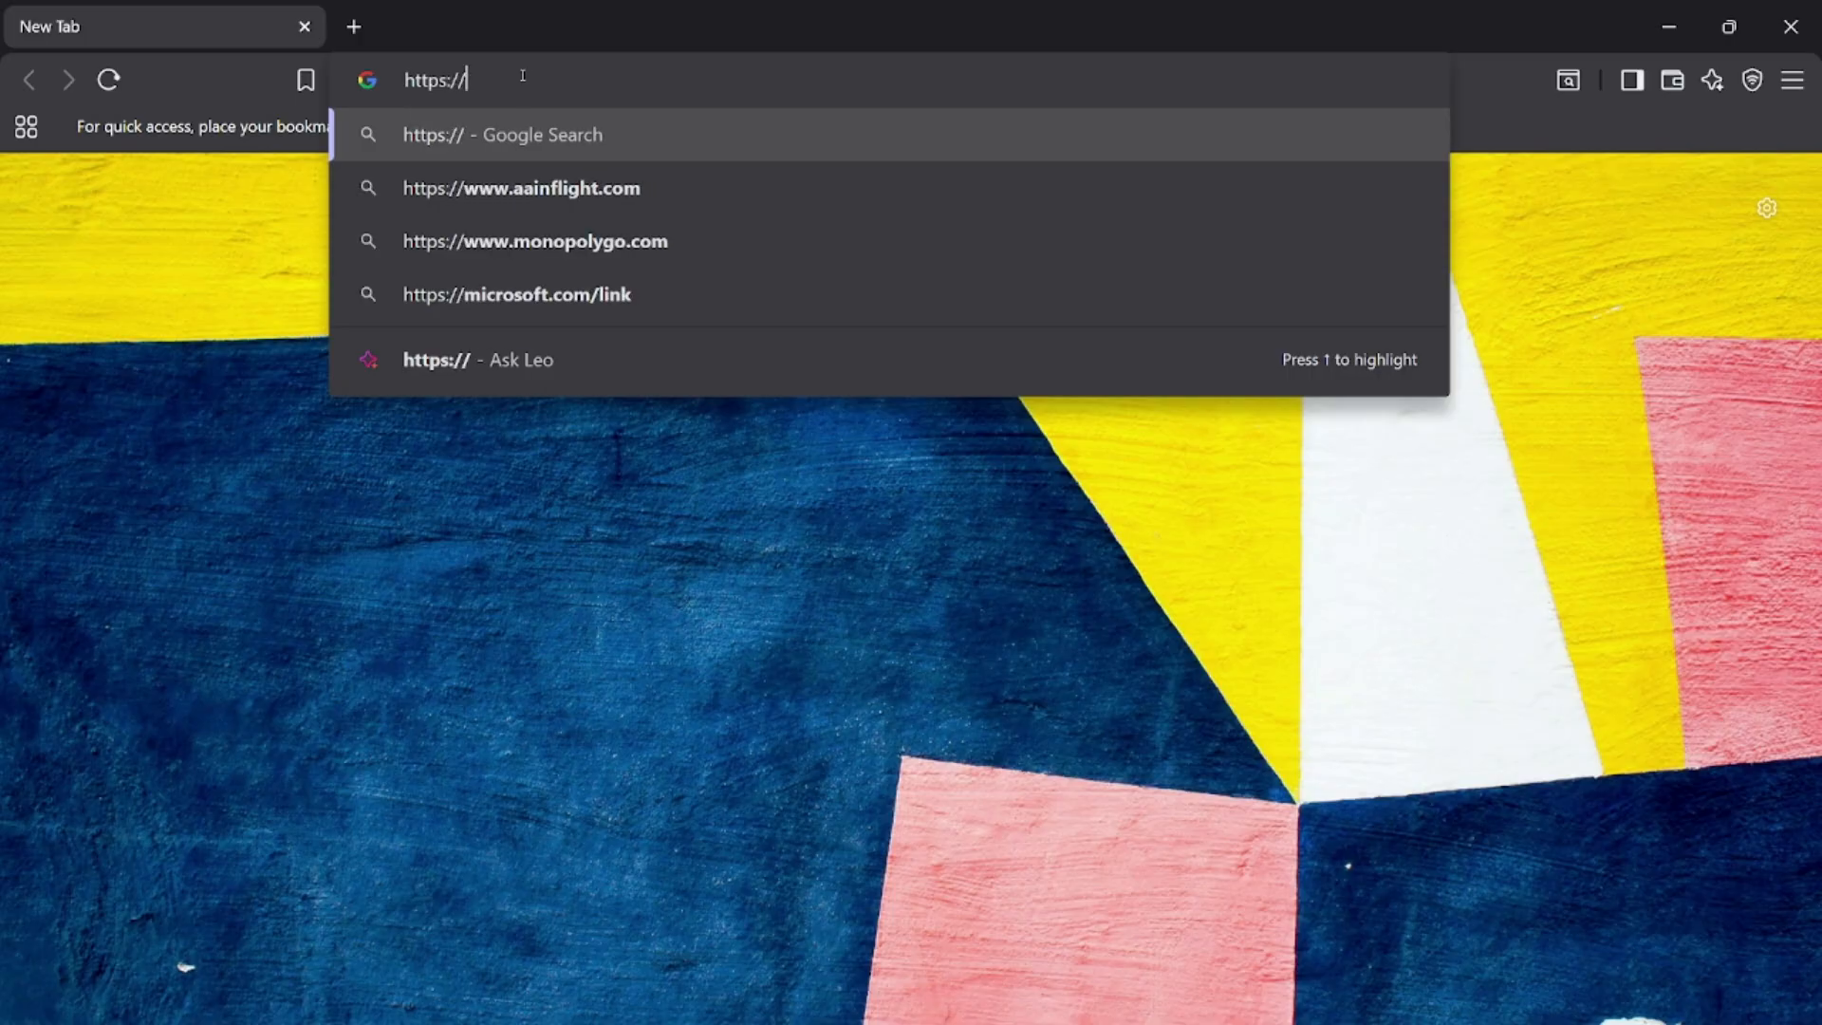
{"action": "key", "text": "ctrl+v"}
{"action": "type", "text": ":"}
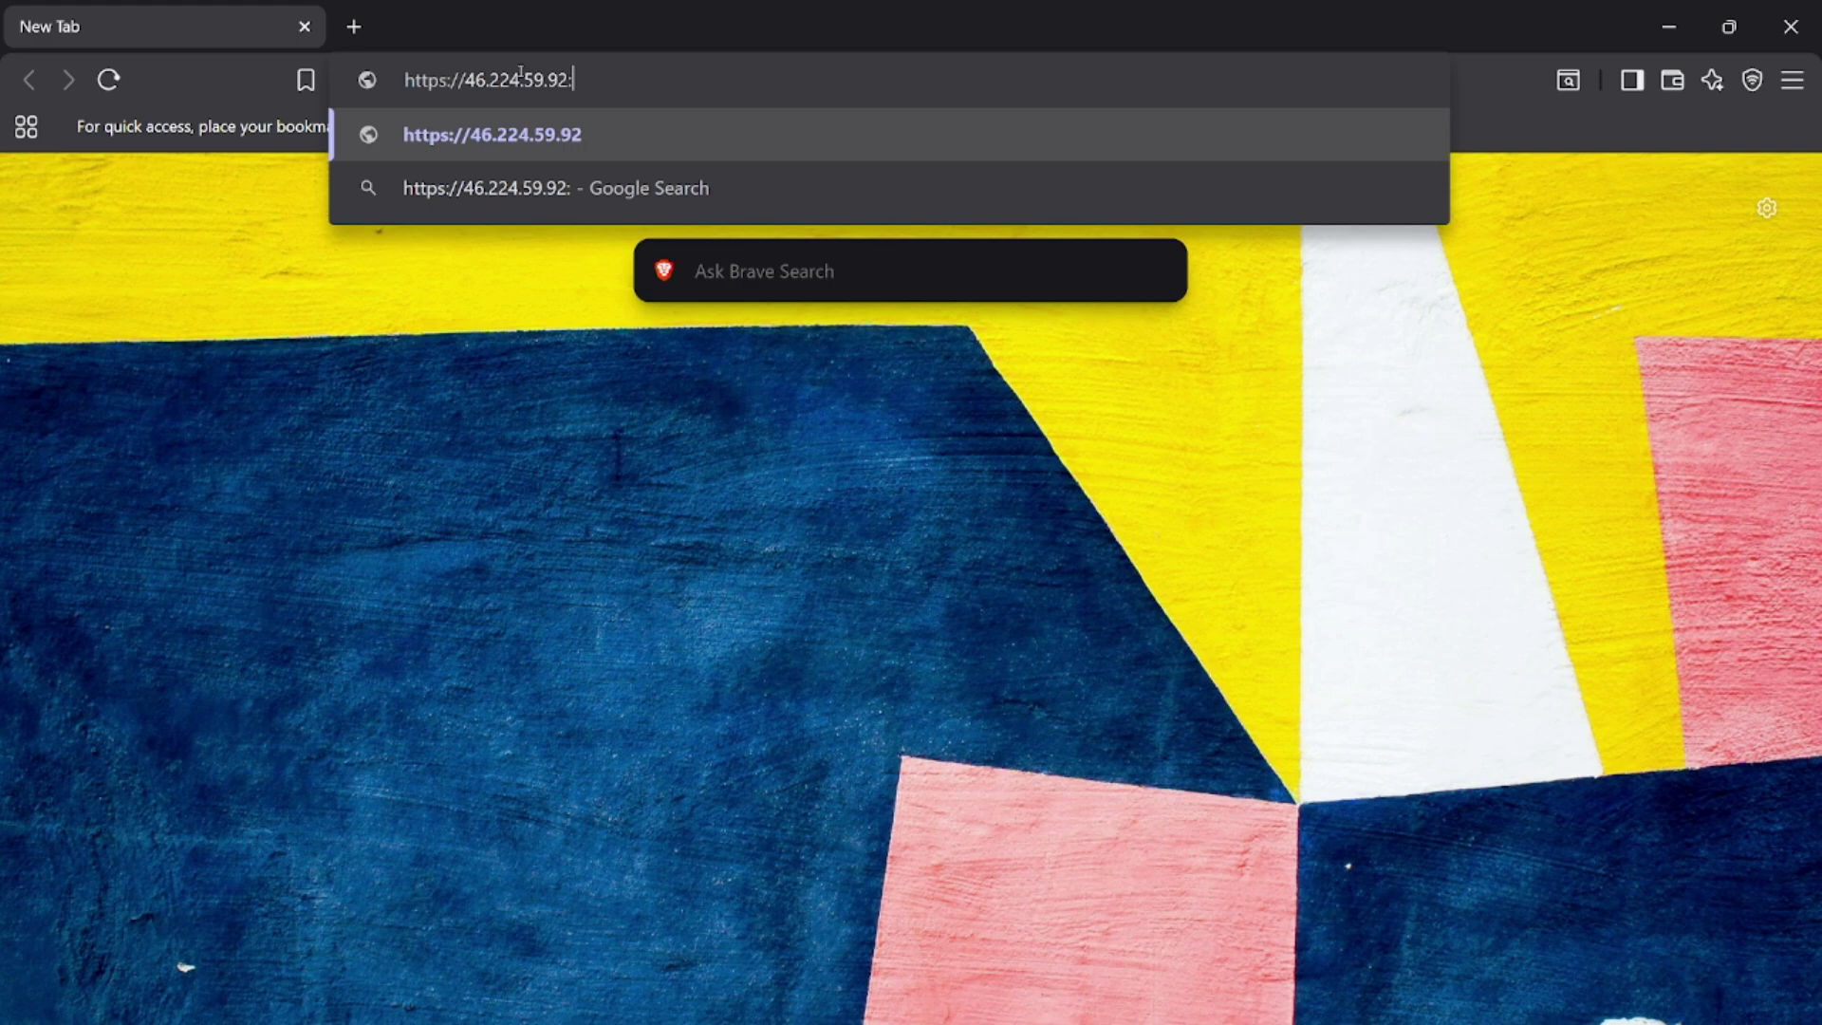
{"action": "type", "text": "8443"}
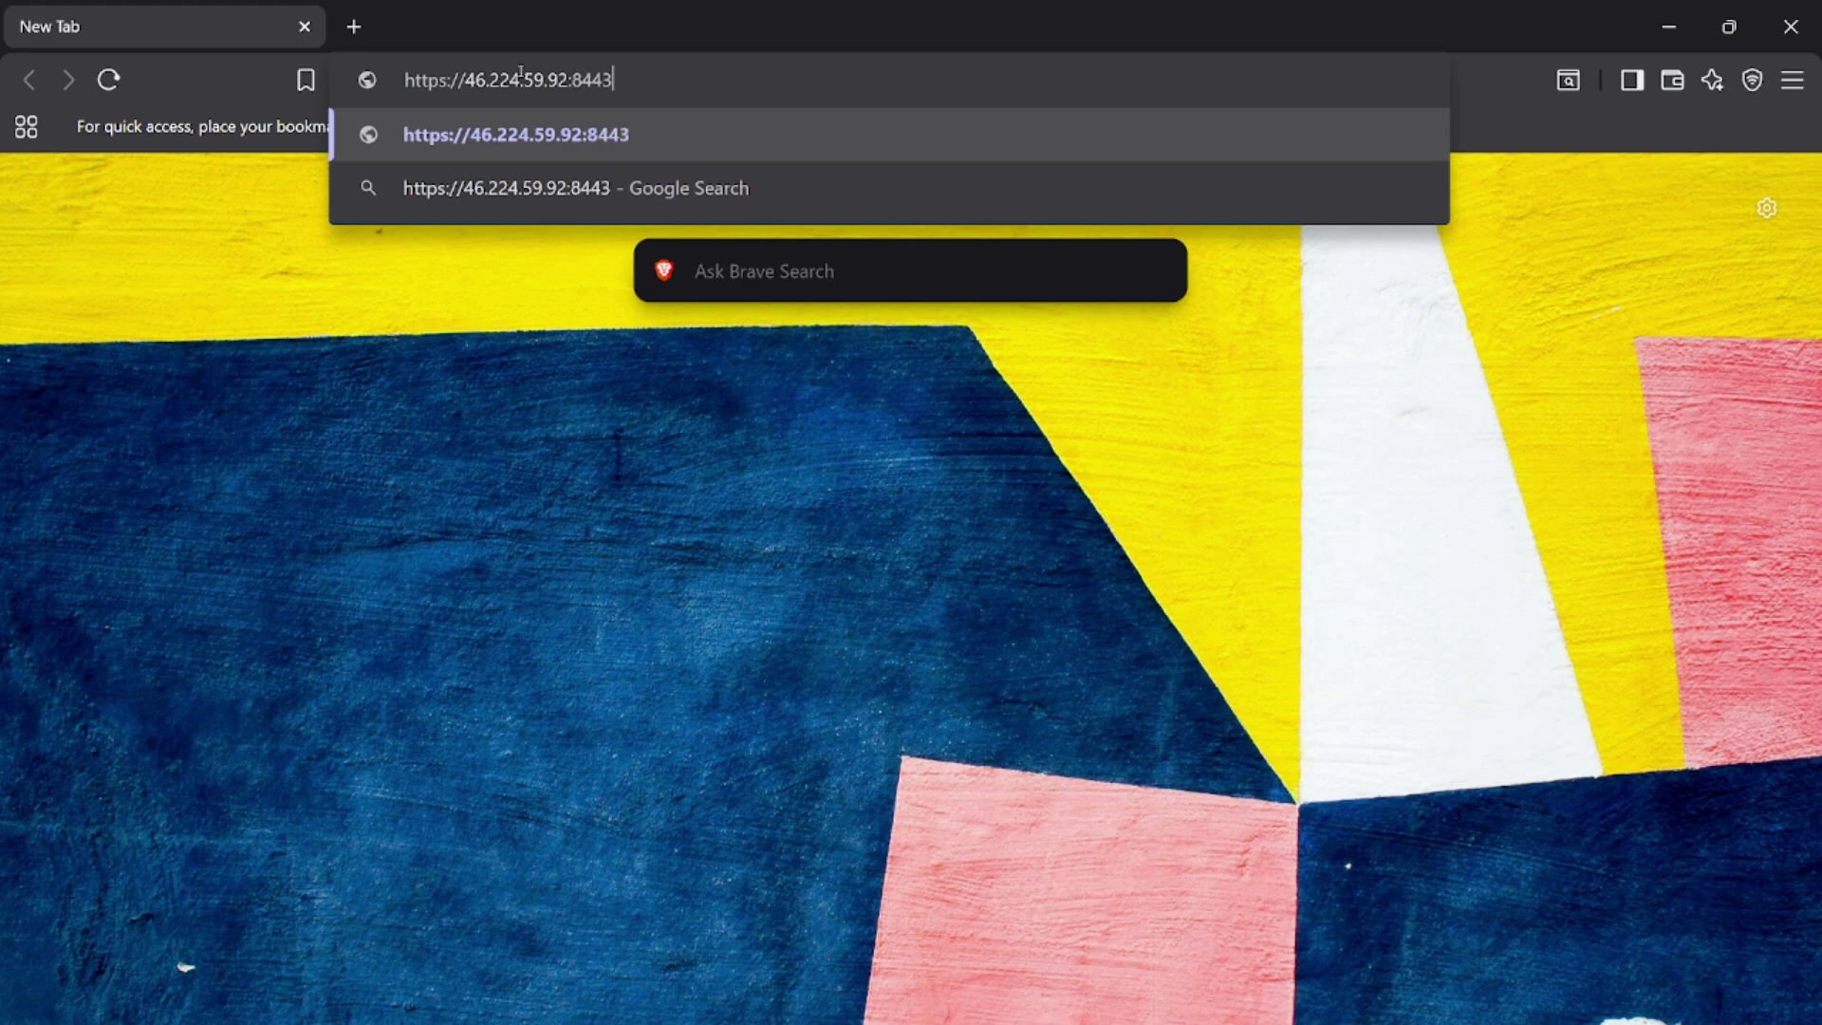
{"action": "key", "text": "Return"}
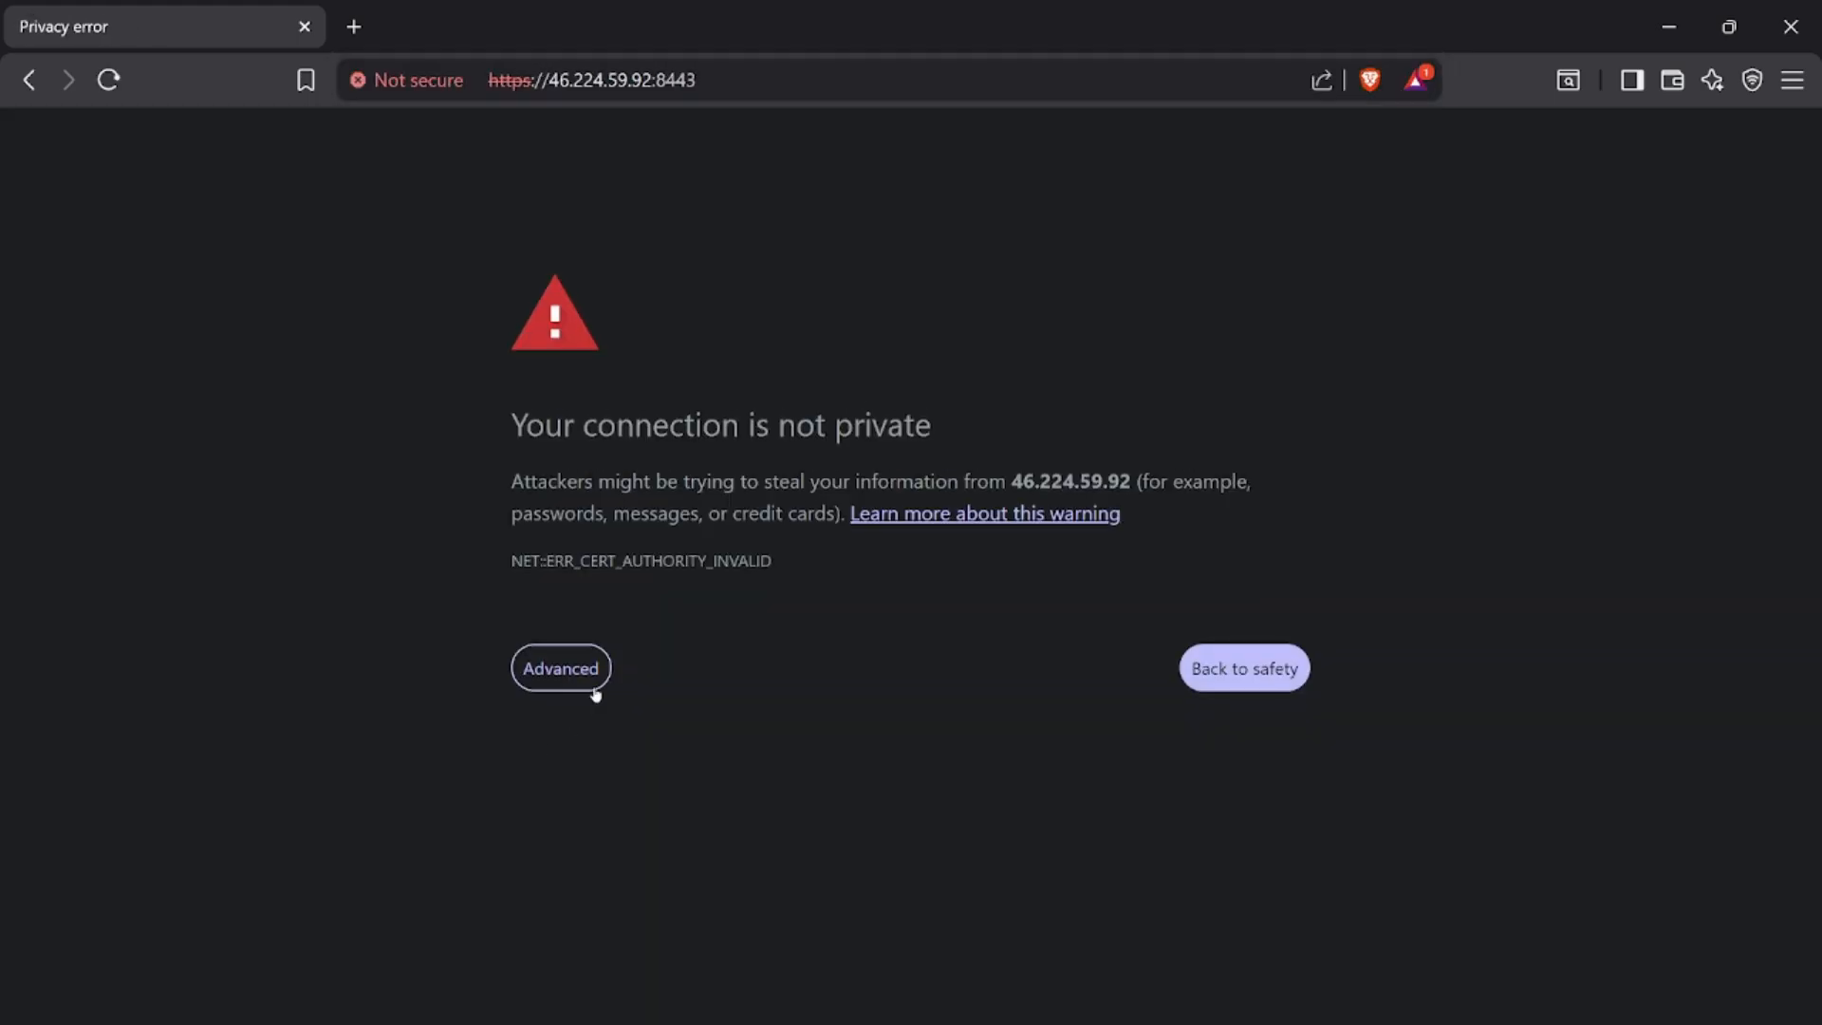
{"action": "left_click", "coordinate": [600, 676]}
{"action": "left_click", "coordinate": [700, 873]}
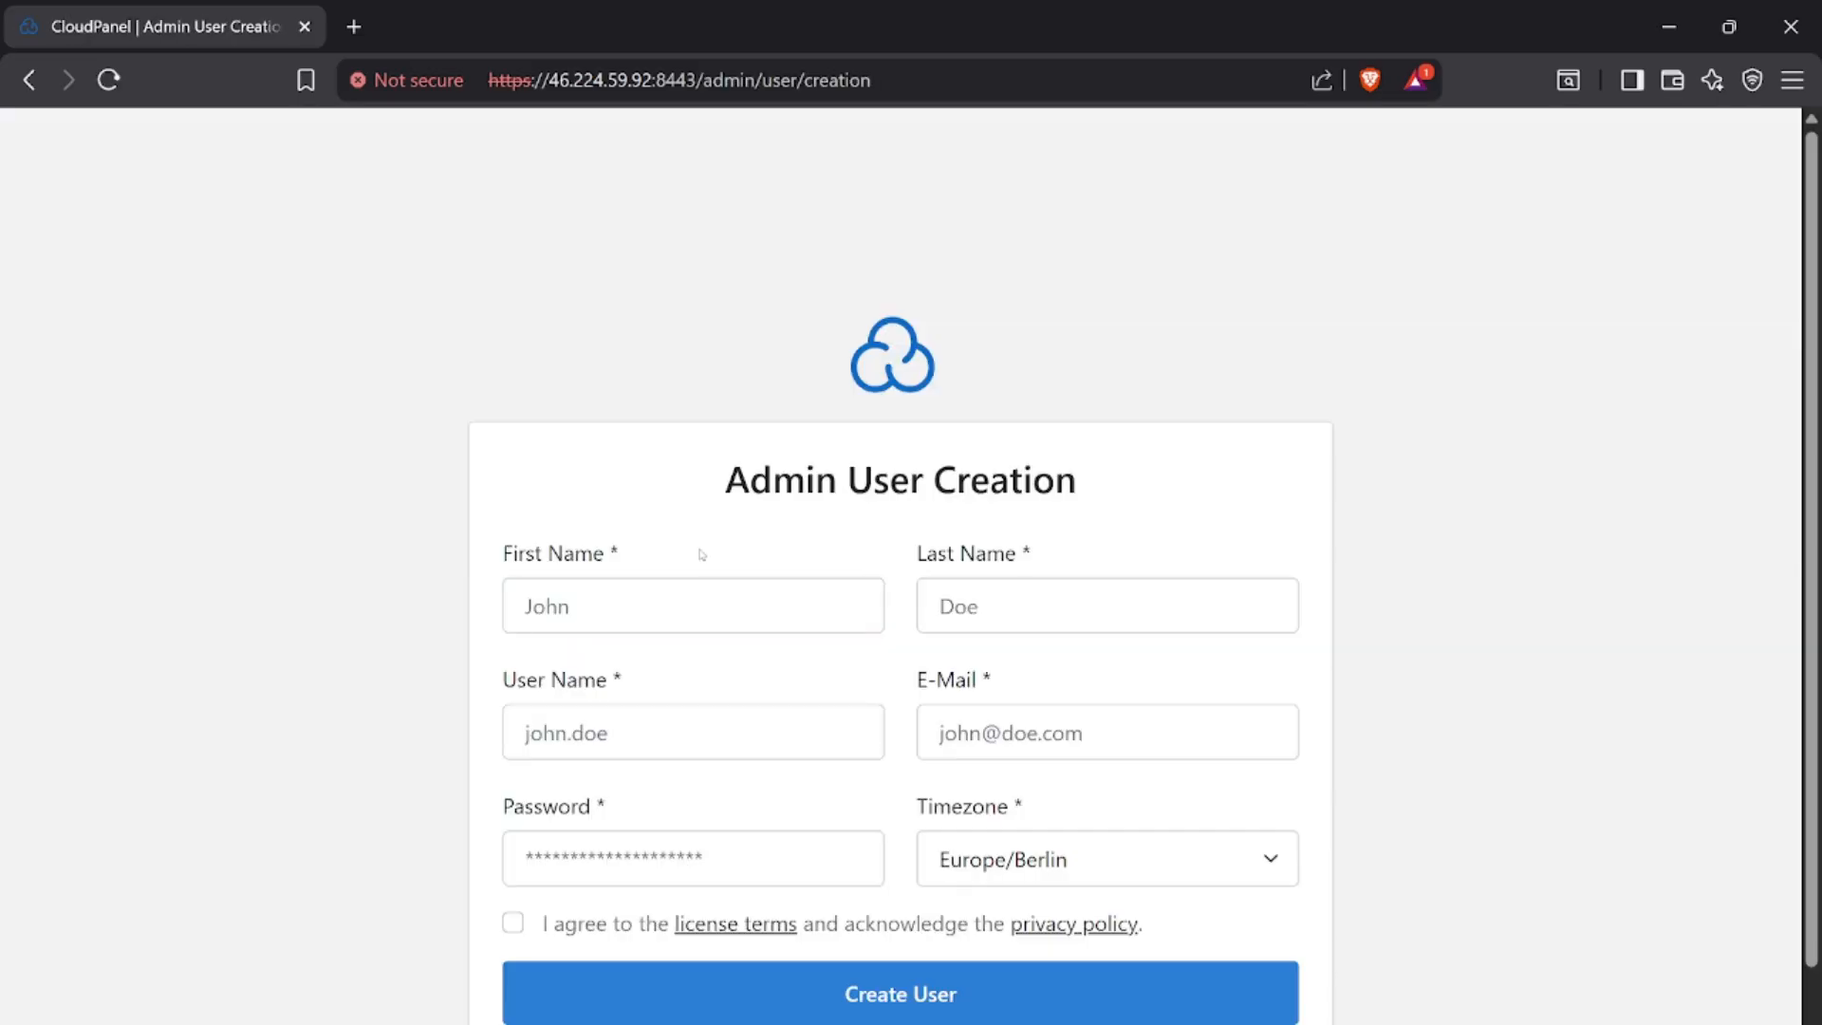
Fill in the admin user's first name IT, last name Solutions and user name it_solutions
{"action": "left_click", "coordinate": [640, 617]}
{"action": "type", "text": "IT"}
{"action": "left_click", "coordinate": [1052, 596]}
{"action": "type", "text": "Solutions"}
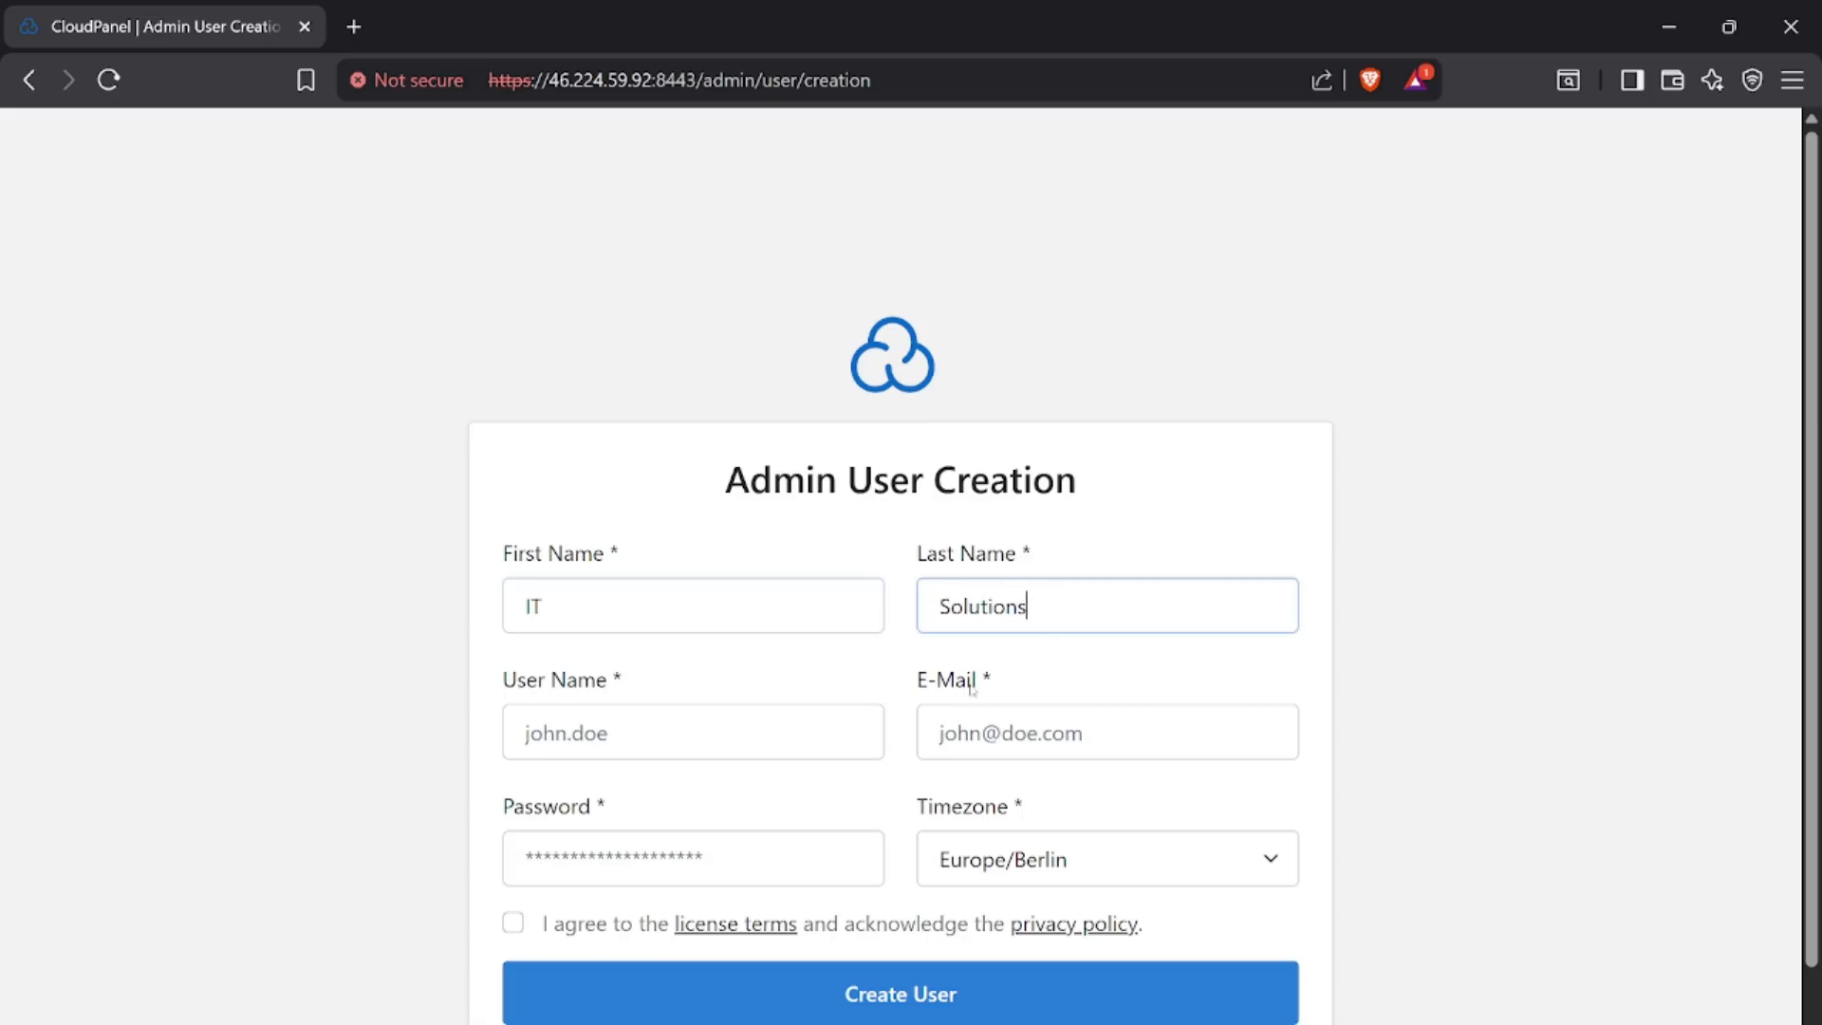
{"action": "left_click", "coordinate": [586, 729]}
{"action": "type", "text": "it"}
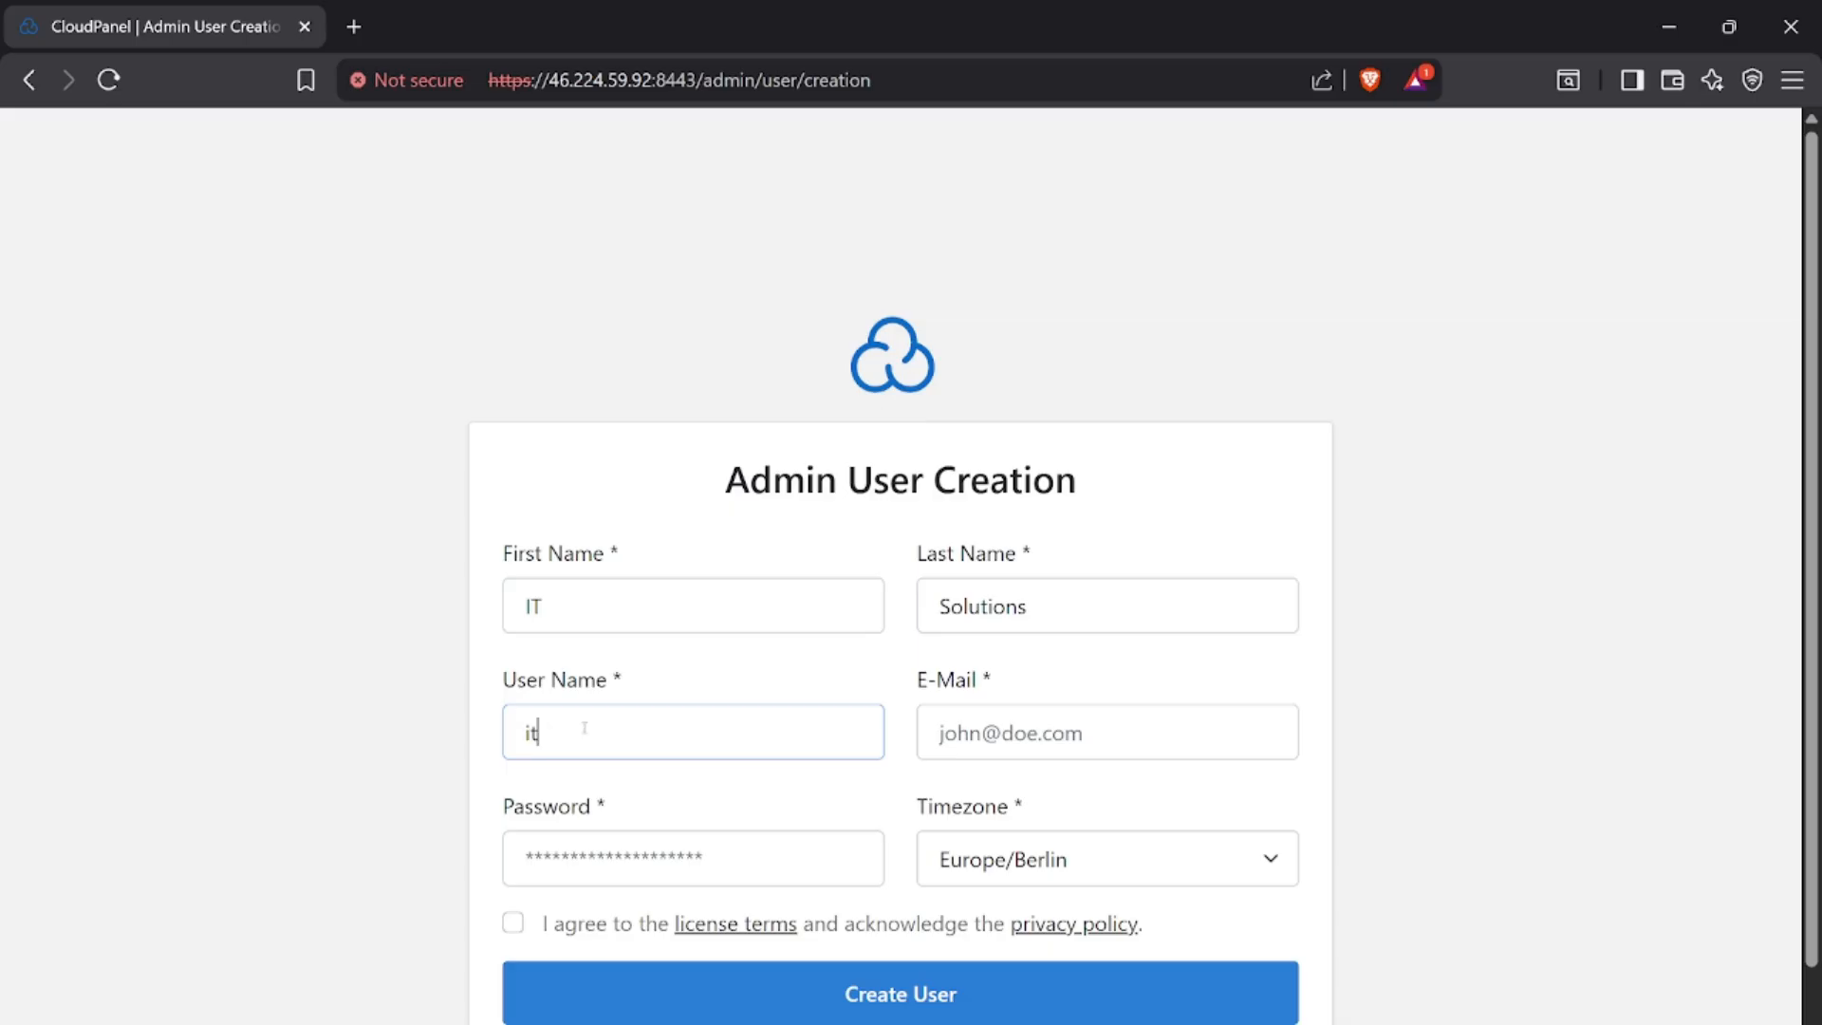
{"action": "type", "text": "_solutions"}
Enter the admin user's e-mail address, copy the user name and fill in the account password
{"action": "left_click", "coordinate": [1070, 736]}
{"action": "type", "text": "example@"}
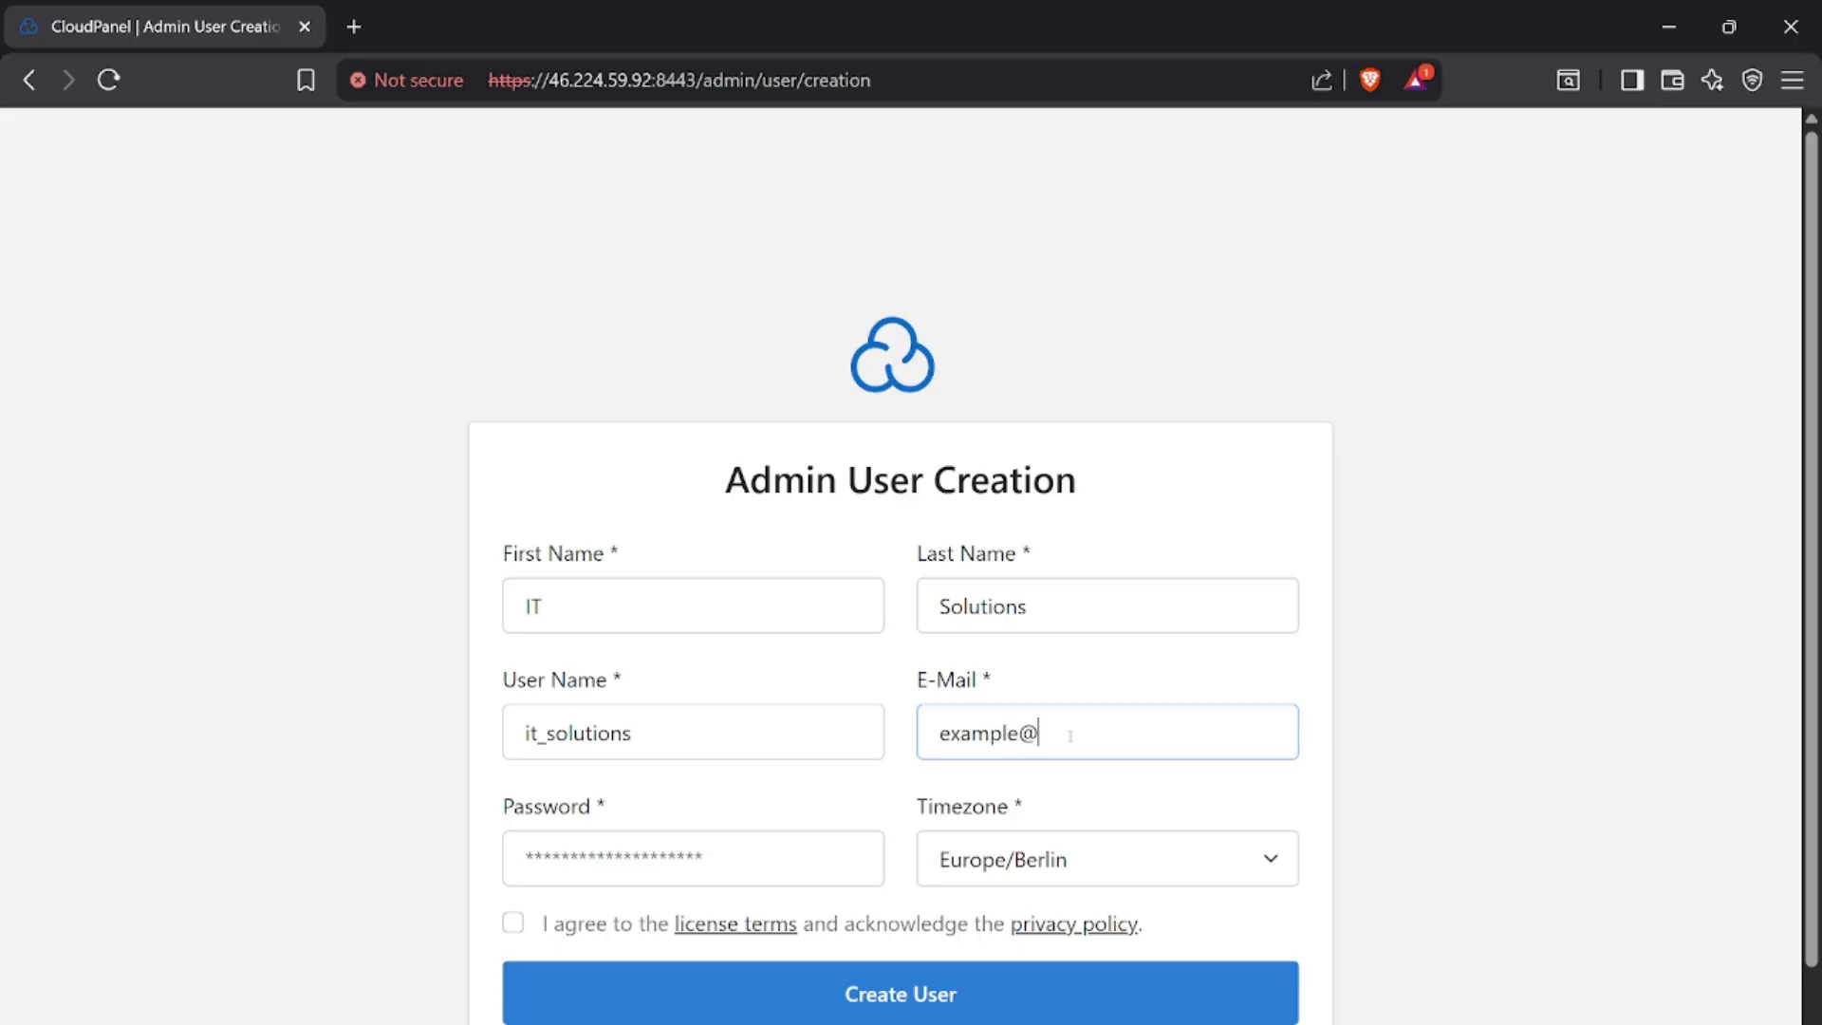
{"action": "type", "text": "email.com"}
{"action": "double_click", "coordinate": [755, 728]}
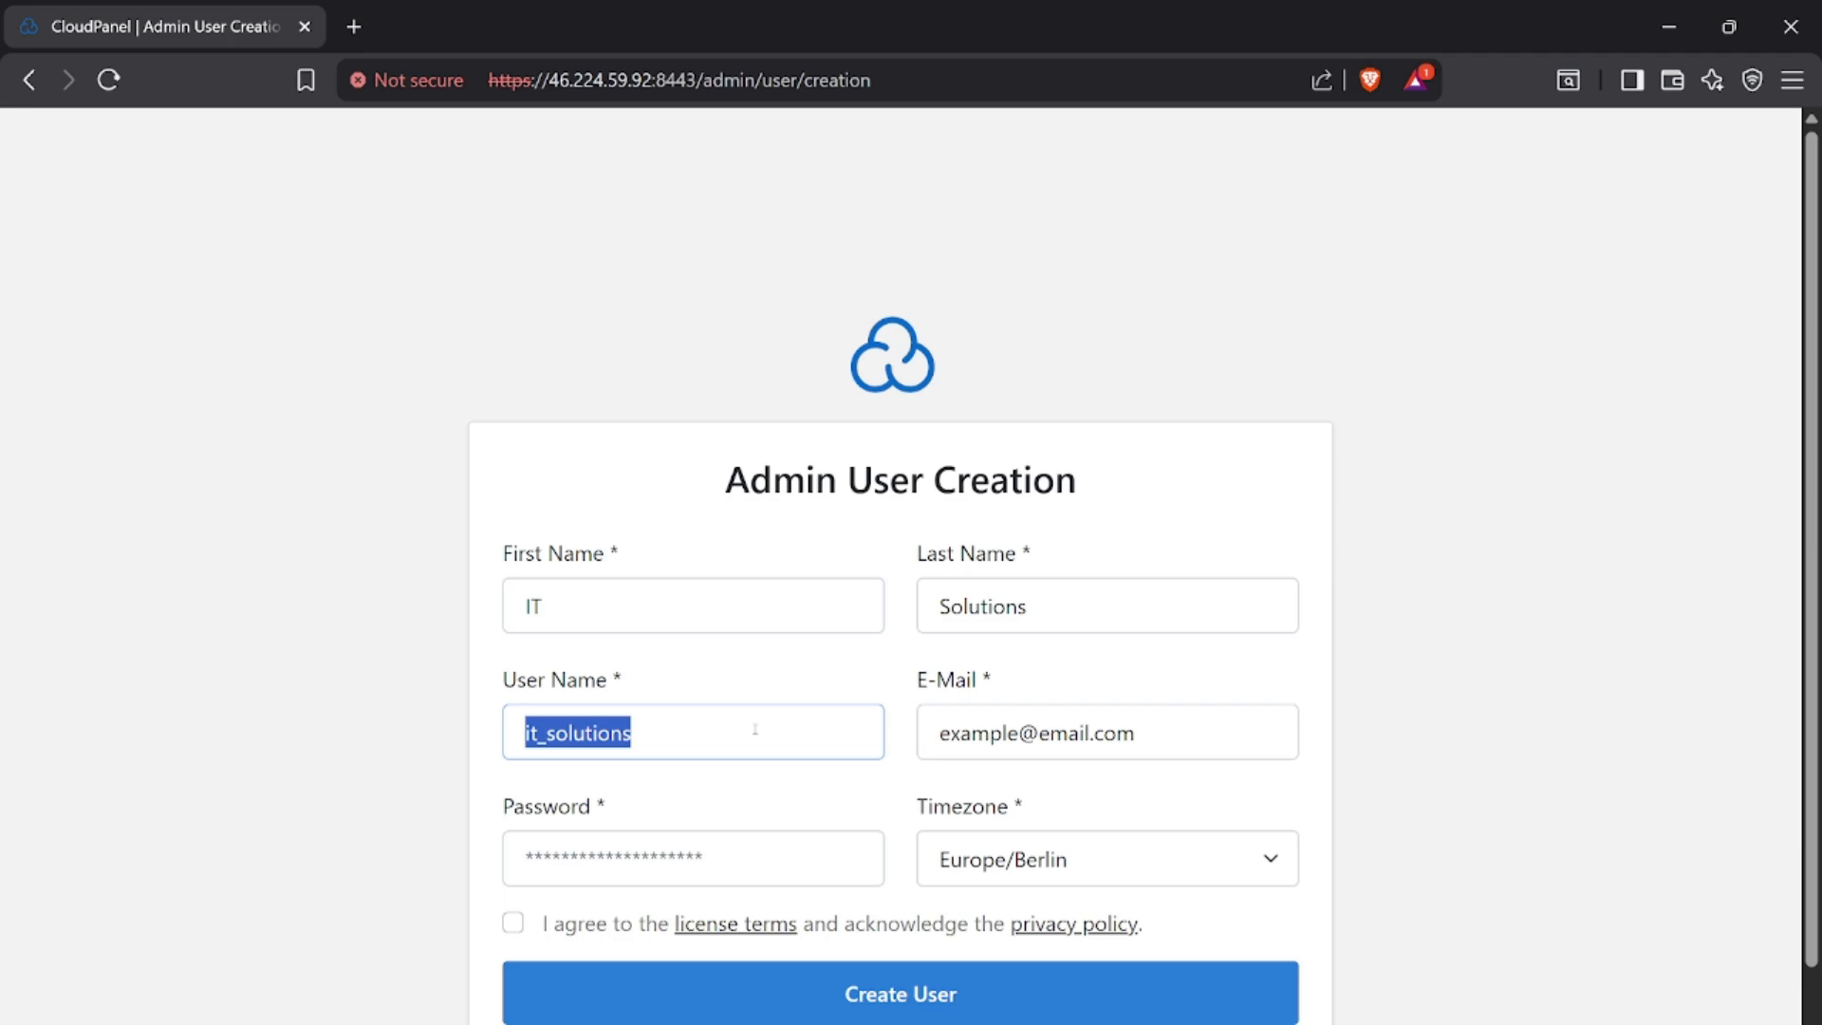
{"action": "left_click", "coordinate": [802, 856]}
{"action": "type", "text": "•••••••••••••••"}
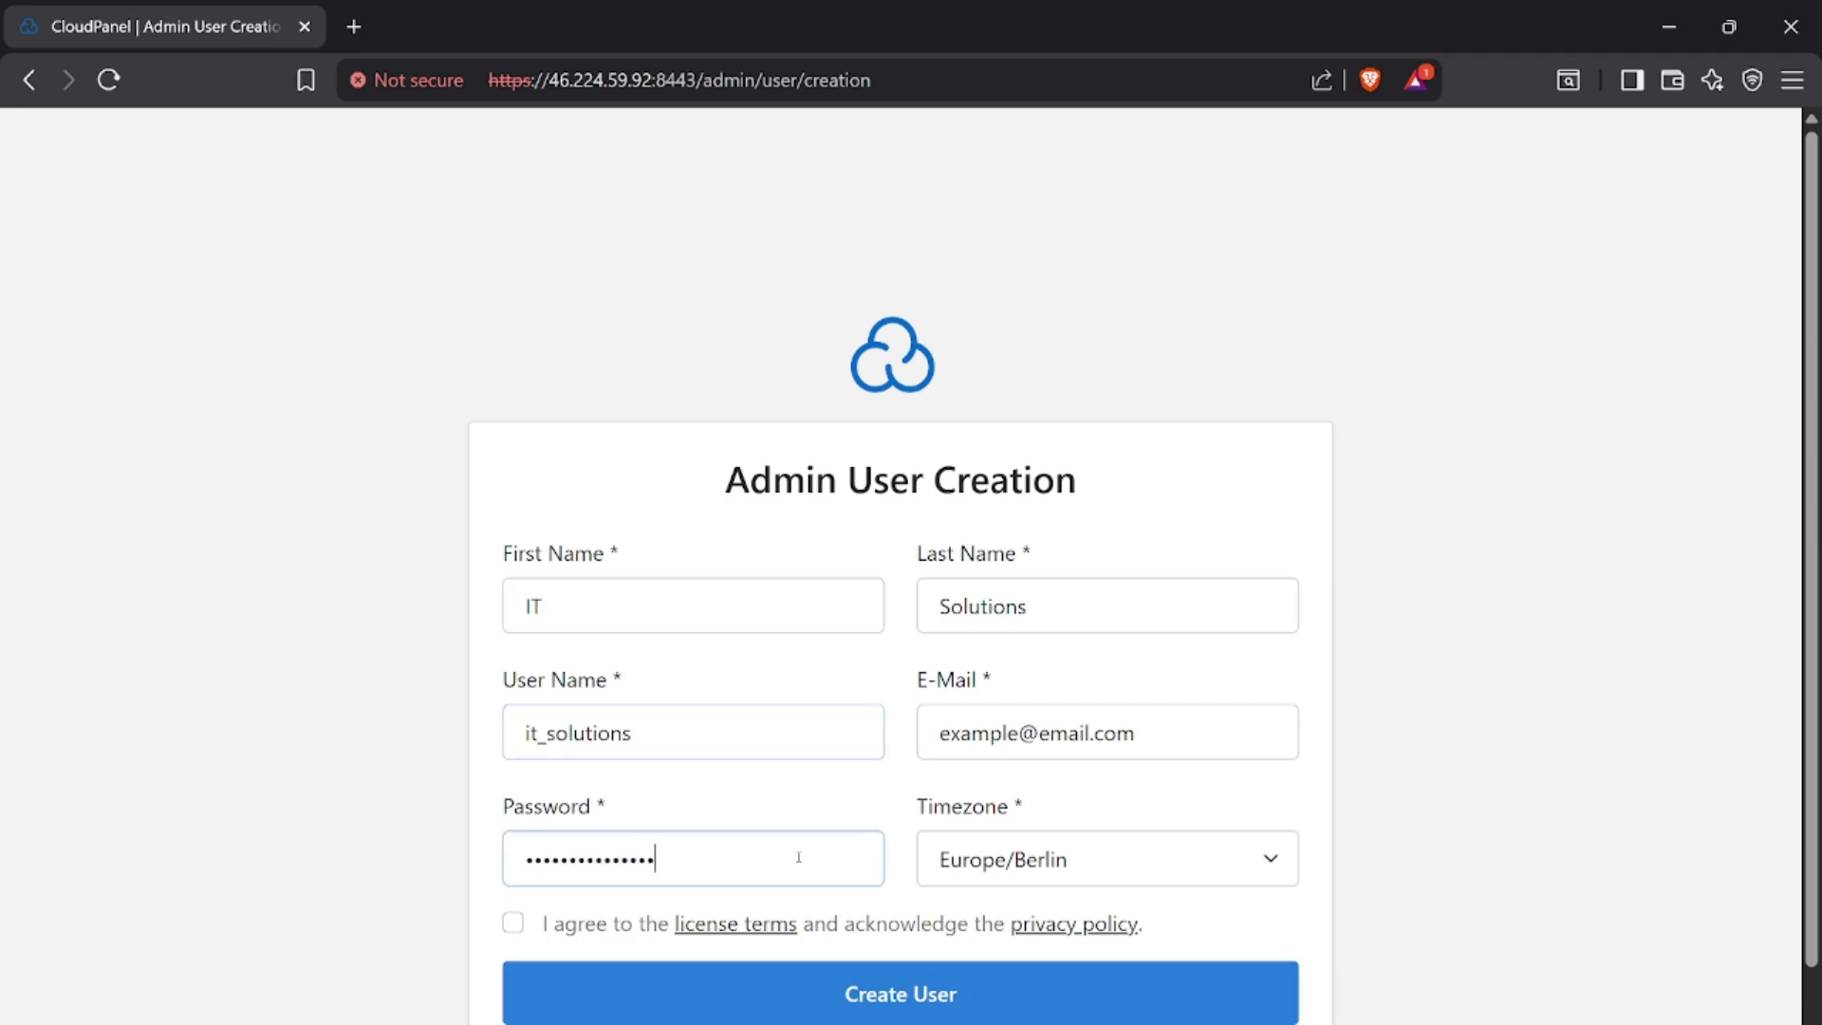
Set the timezone to Europe/Amsterdam, accept the license terms and privacy policy, and create the admin user
{"action": "left_click", "coordinate": [1239, 869]}
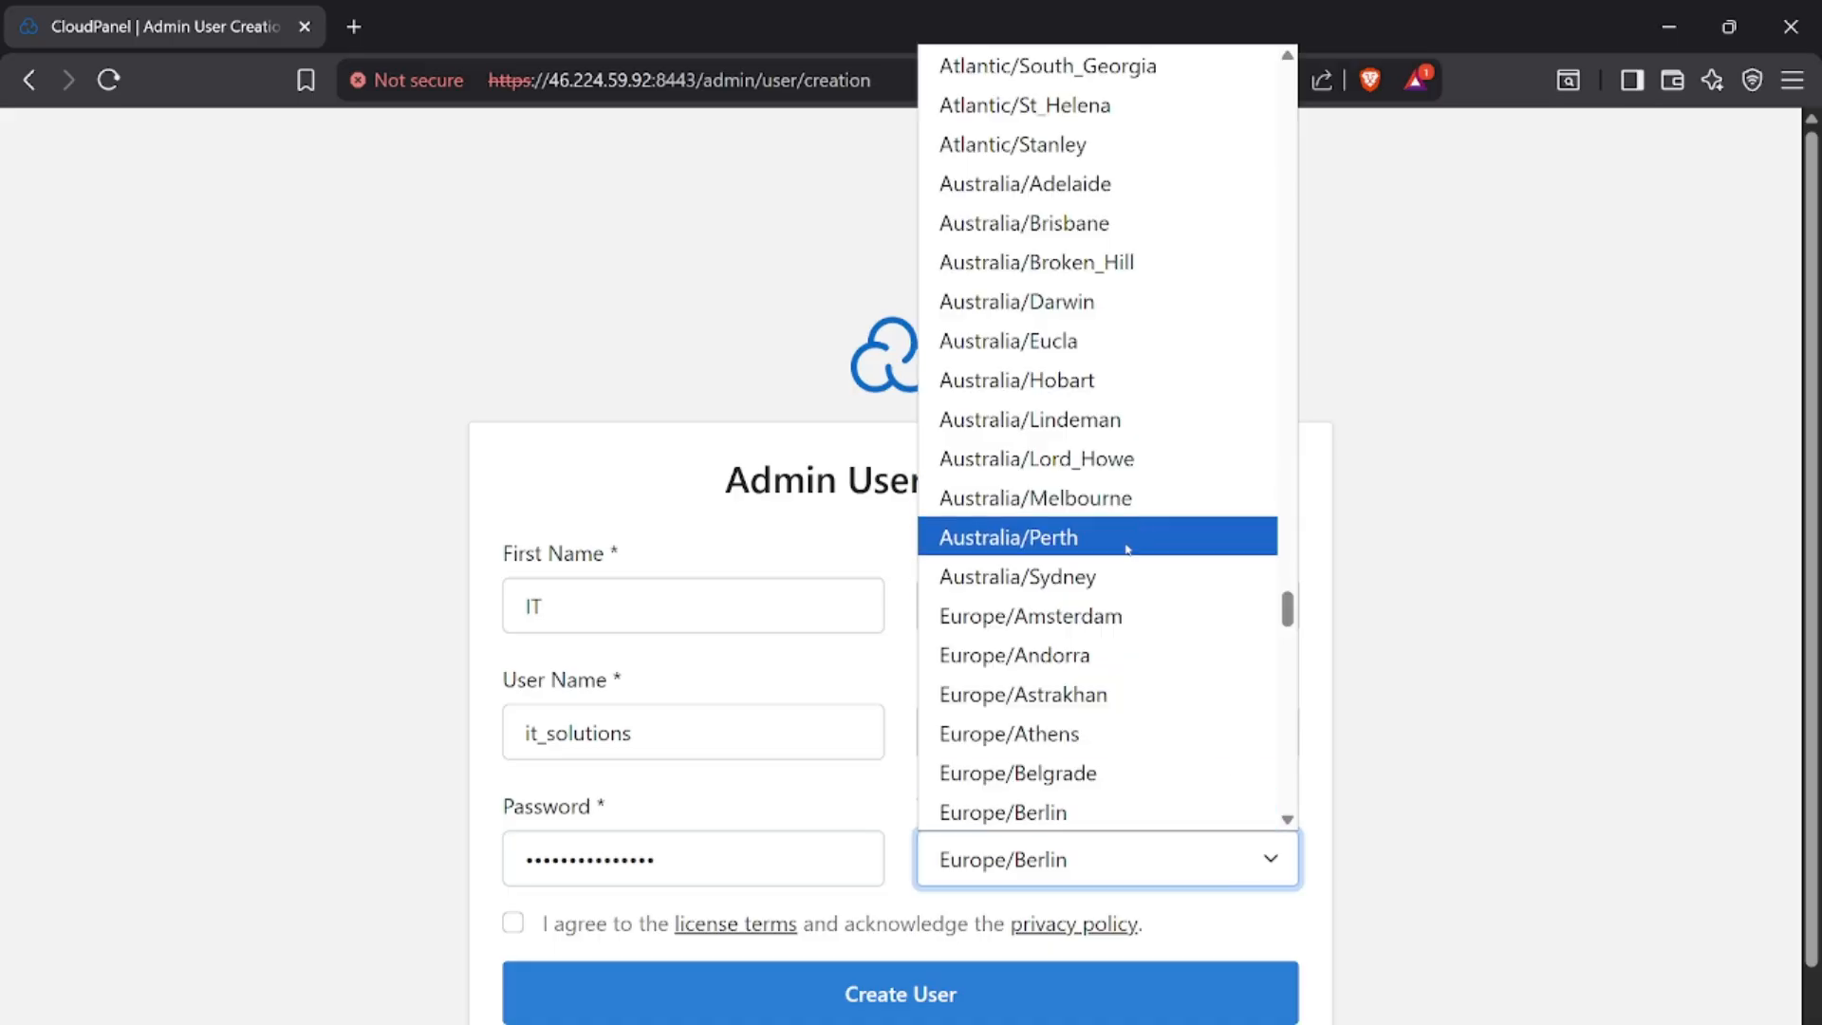
{"action": "left_click", "coordinate": [1087, 616]}
{"action": "left_click", "coordinate": [513, 923]}
{"action": "left_click", "coordinate": [833, 1001]}
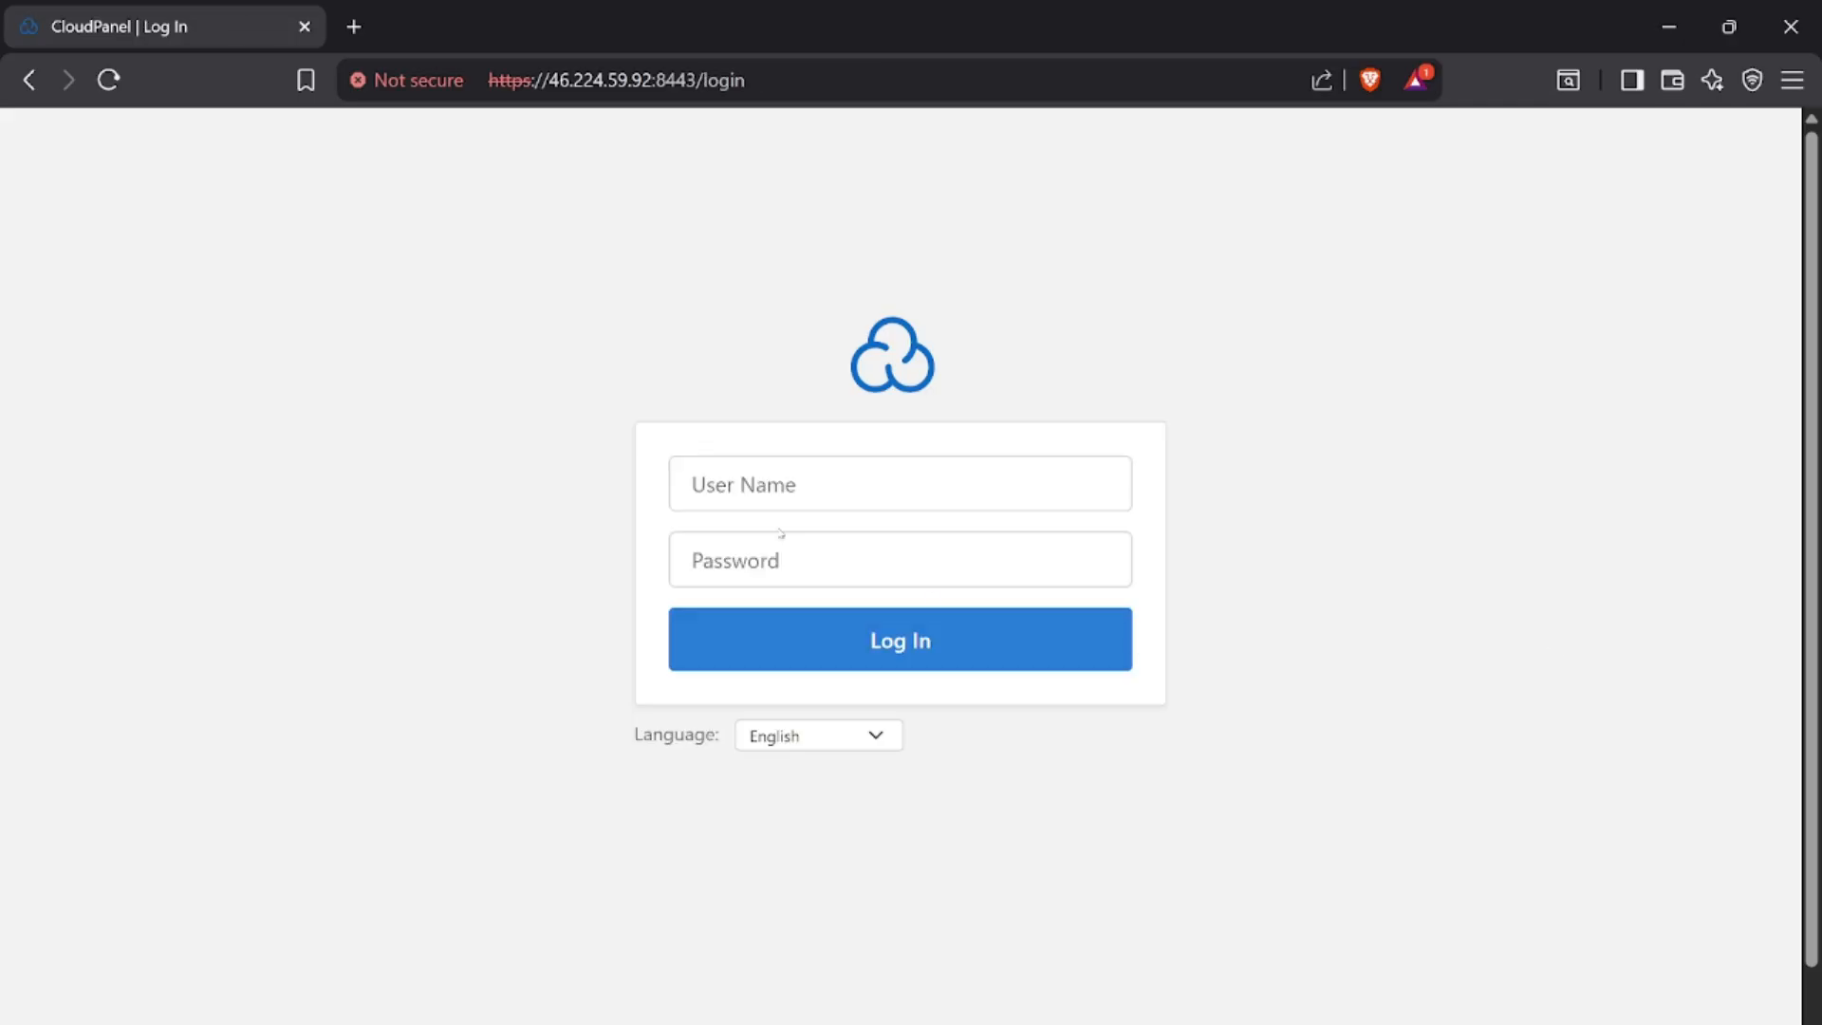
Log in to CloudPanel as it_solutions with the account password
{"action": "left_click", "coordinate": [844, 484]}
{"action": "type", "text": "it_solutions"}
{"action": "left_click", "coordinate": [815, 558]}
{"action": "key", "text": "ctrl+v"}
{"action": "type", "text": "123"}
{"action": "key", "text": "Return"}
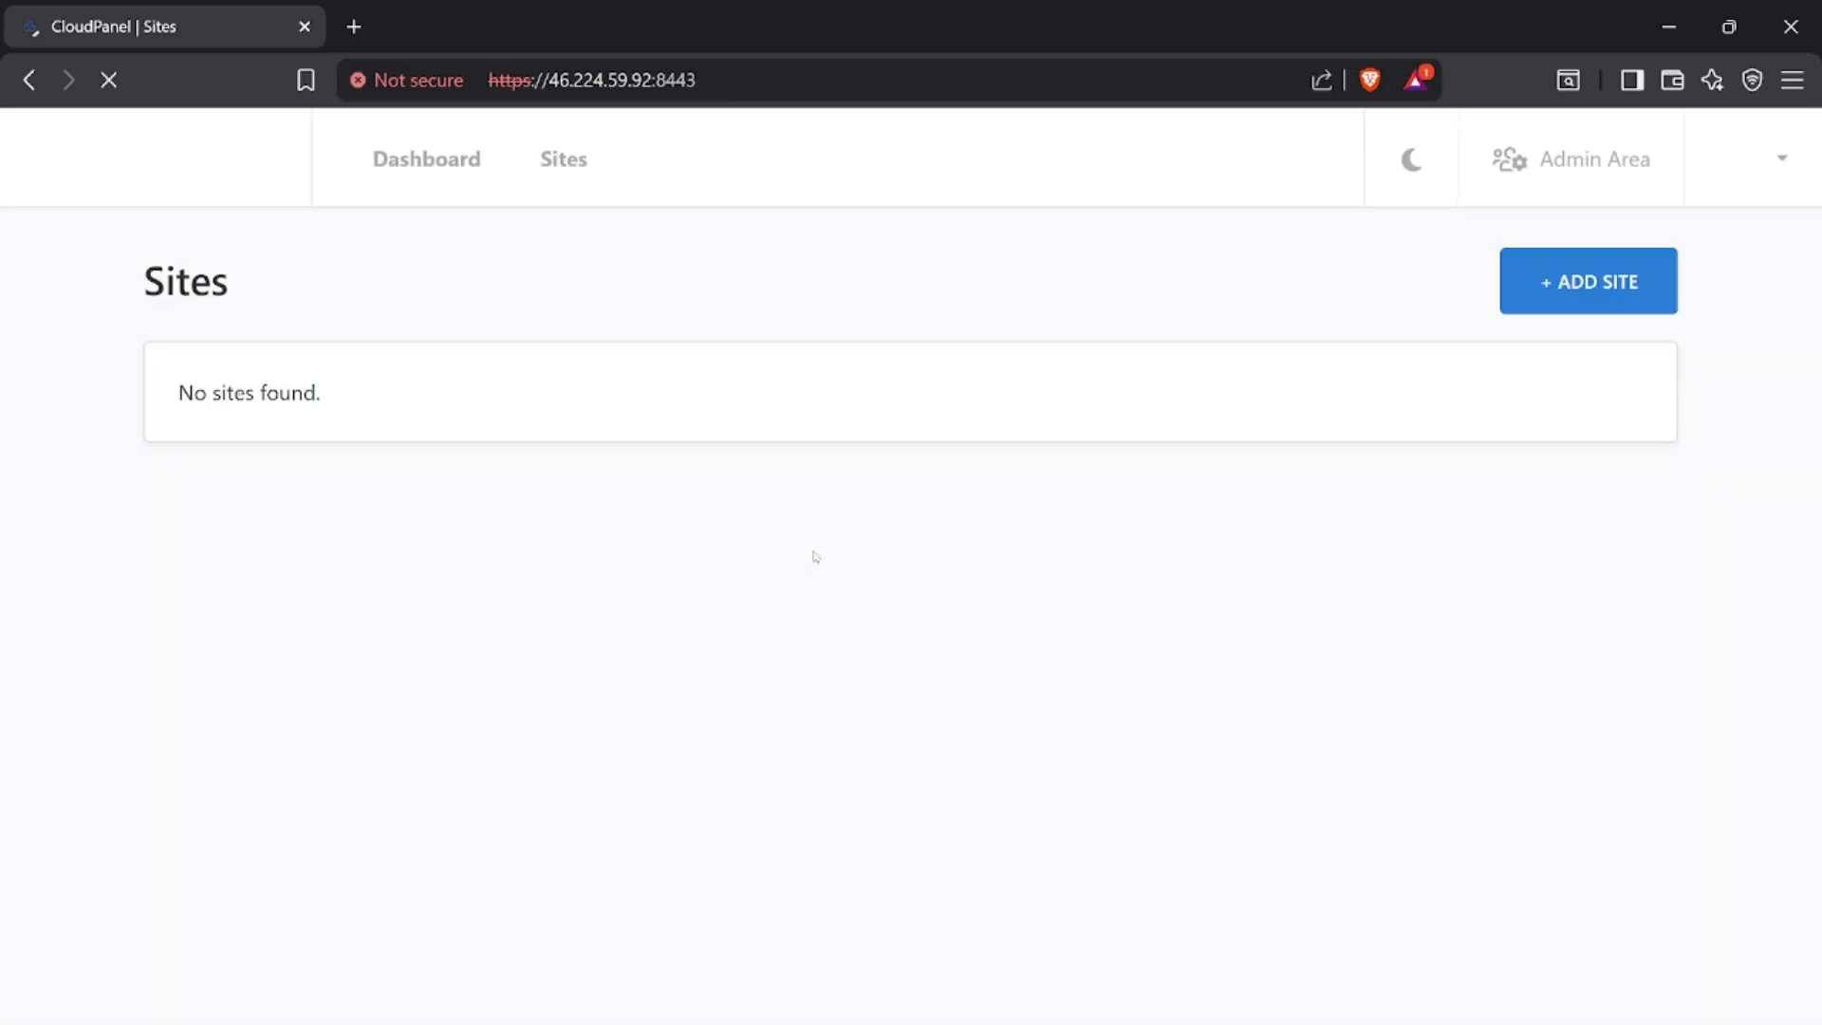
Open the dashboard and examine the CPU, memory, disk and load average monitoring charts
{"action": "left_click", "coordinate": [438, 164]}
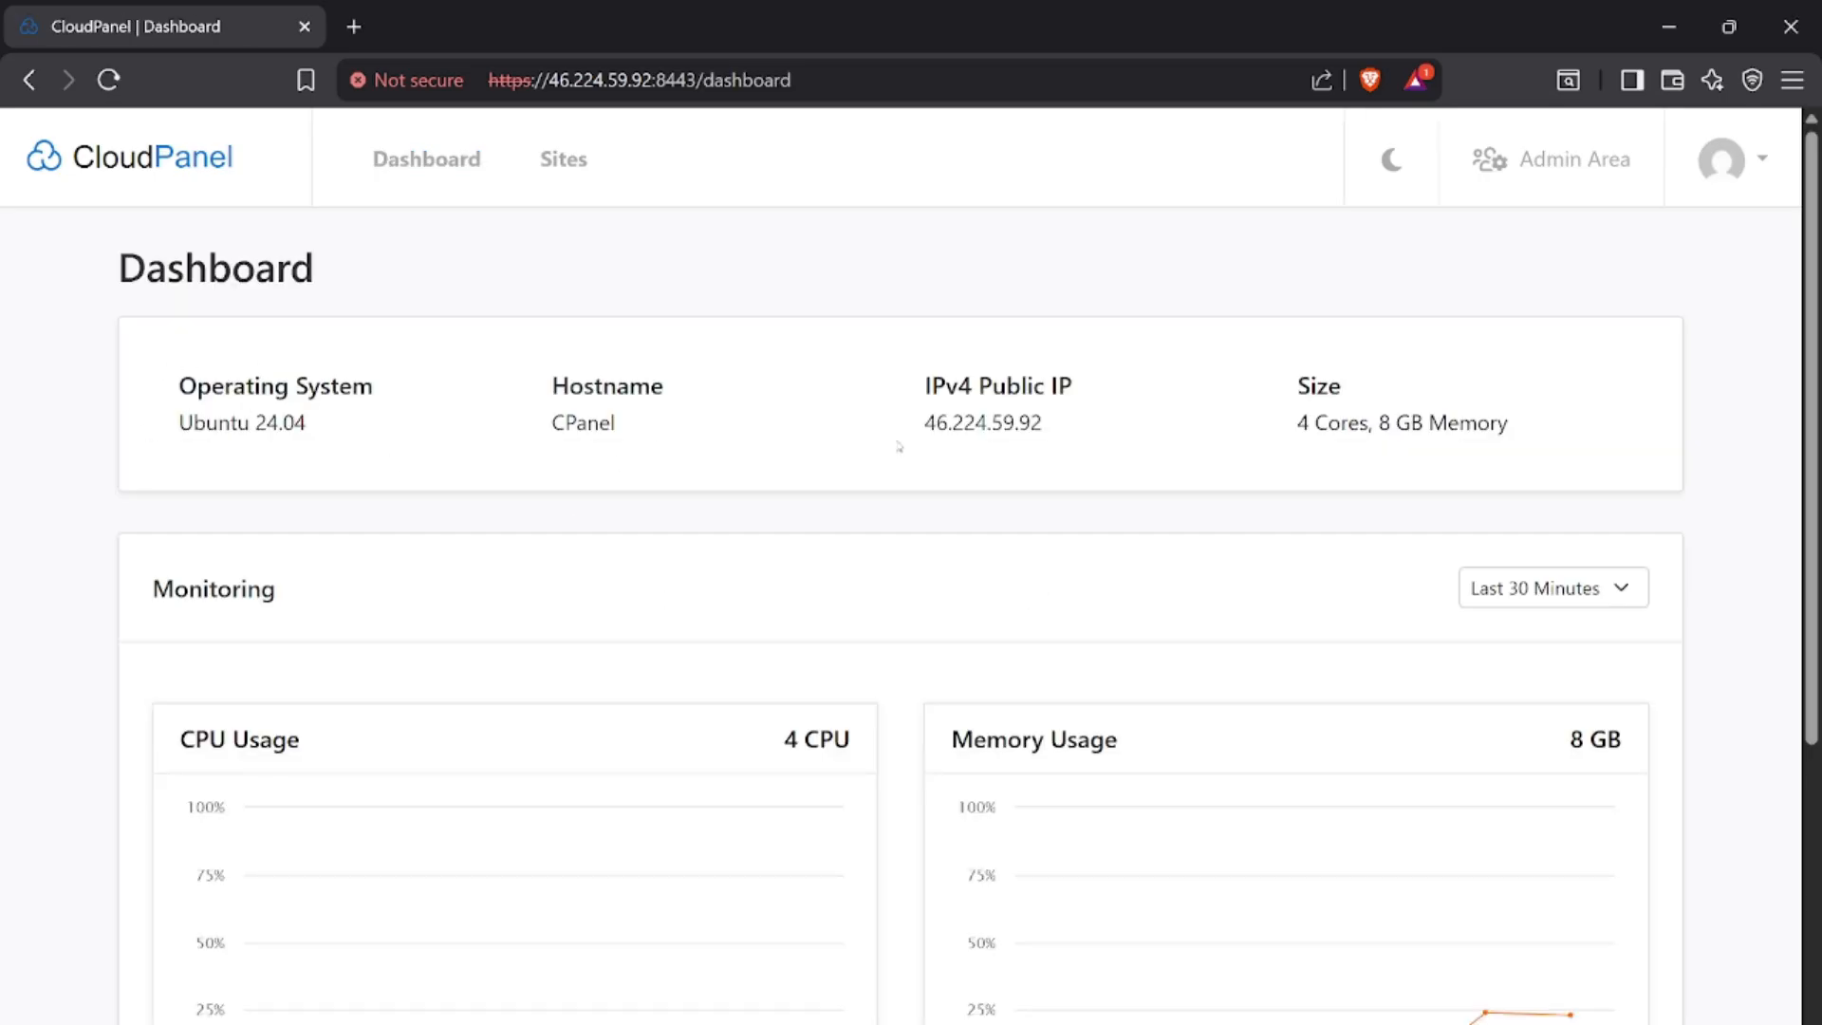
{"action": "scroll", "coordinate": [925, 500], "scroll_direction": "down", "scroll_amount": 4}
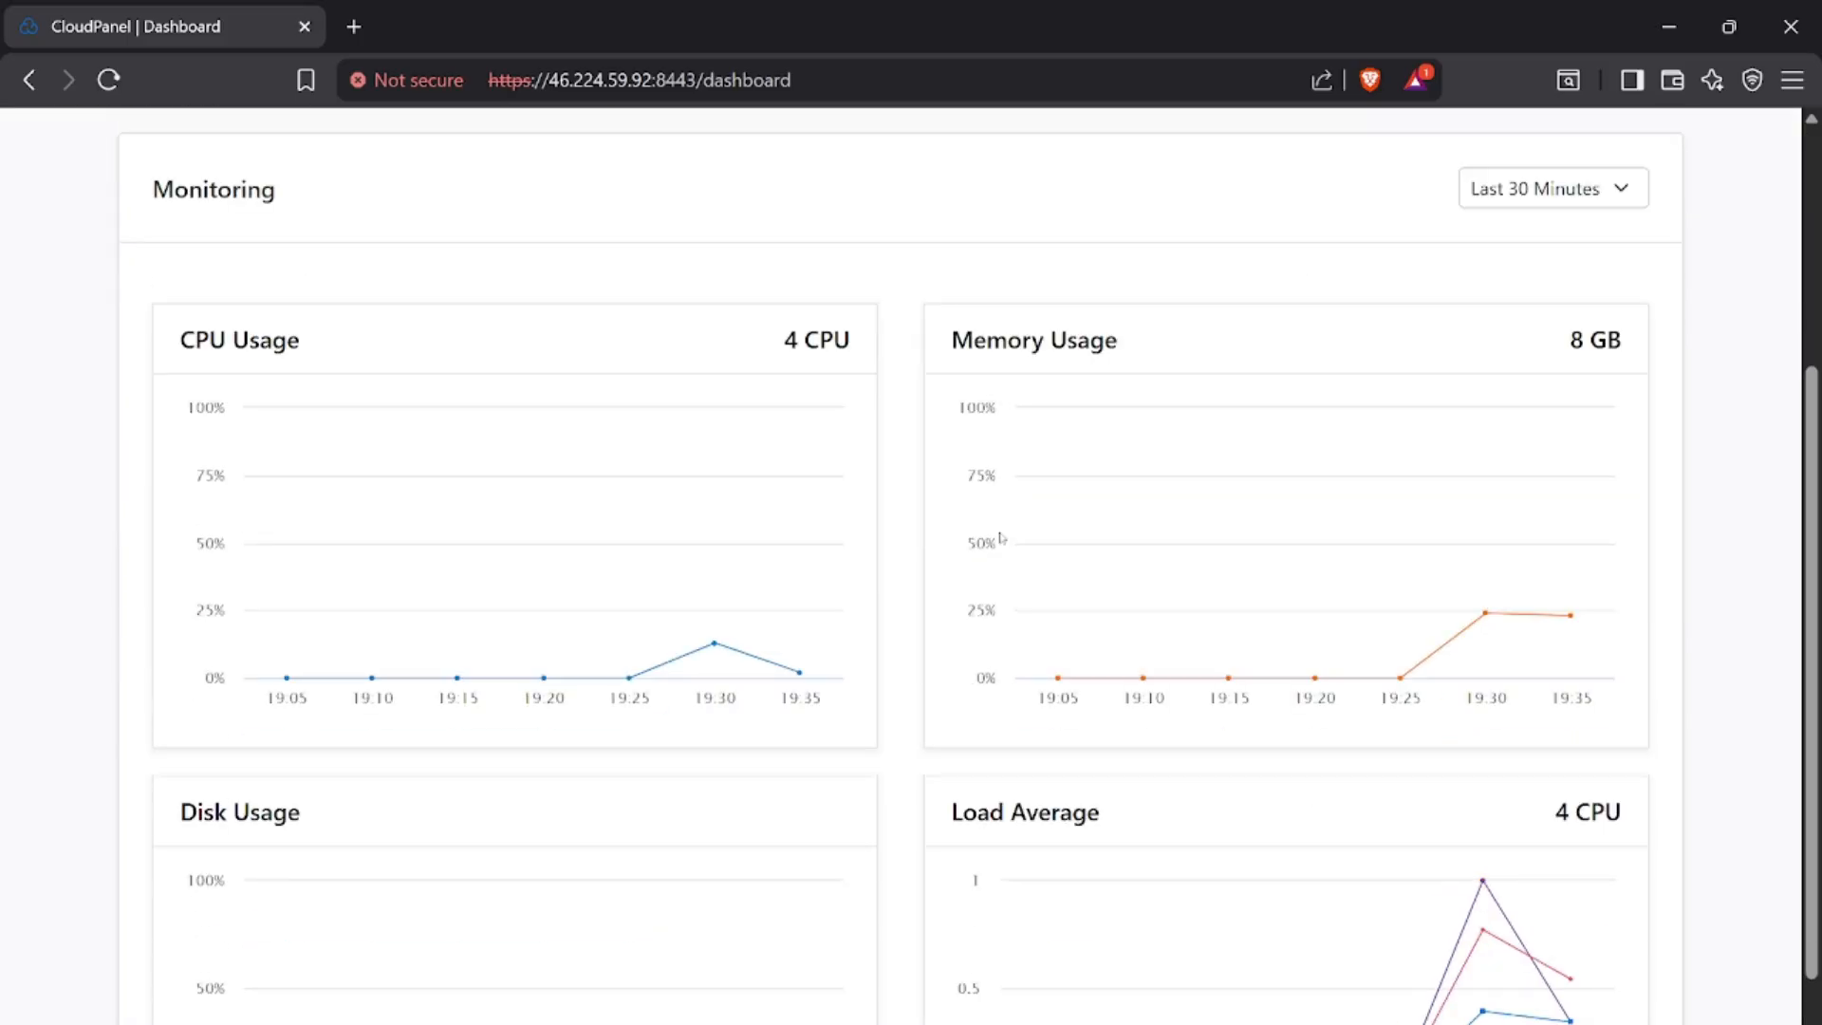
{"action": "scroll", "coordinate": [1710, 663], "scroll_direction": "down", "scroll_amount": 1}
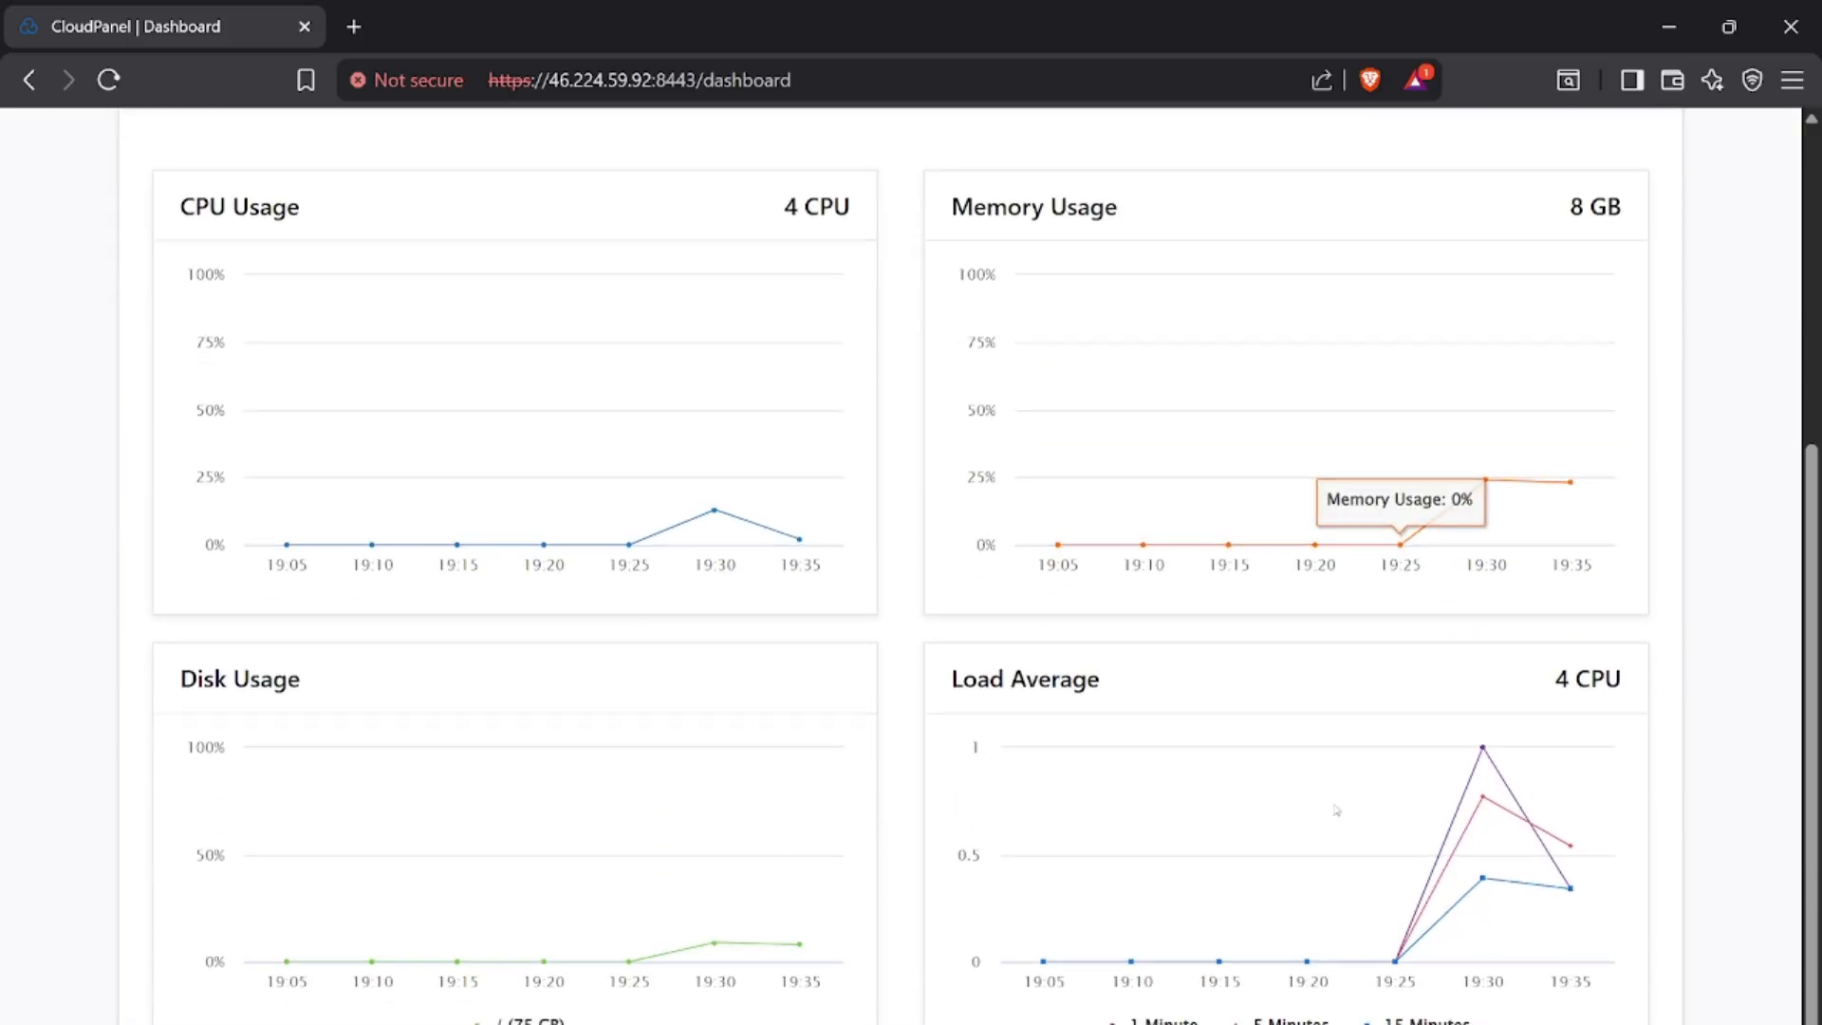
{"action": "scroll", "coordinate": [771, 703], "scroll_direction": "up", "scroll_amount": 1}
{"action": "scroll", "coordinate": [787, 692], "scroll_direction": "down", "scroll_amount": 1}
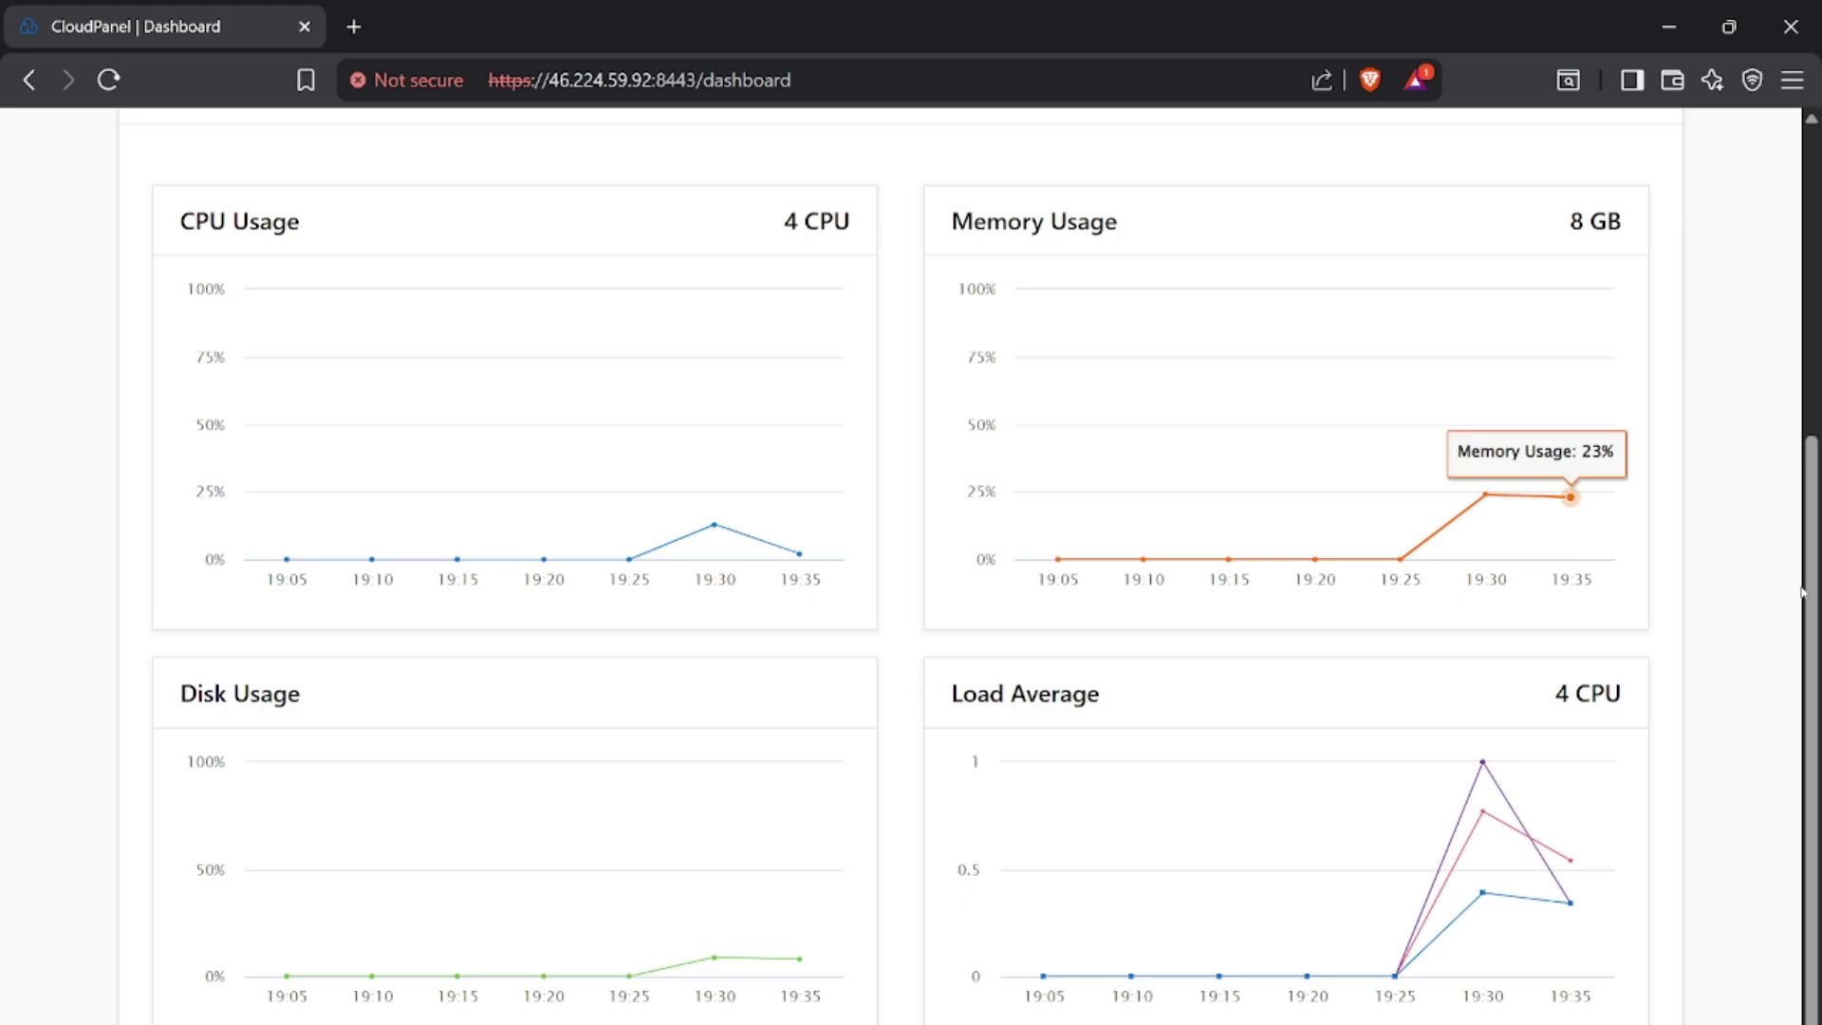
{"action": "scroll", "coordinate": [1770, 857], "scroll_direction": "down", "scroll_amount": 1}
{"action": "scroll", "coordinate": [1770, 857], "scroll_direction": "up", "scroll_amount": 5}
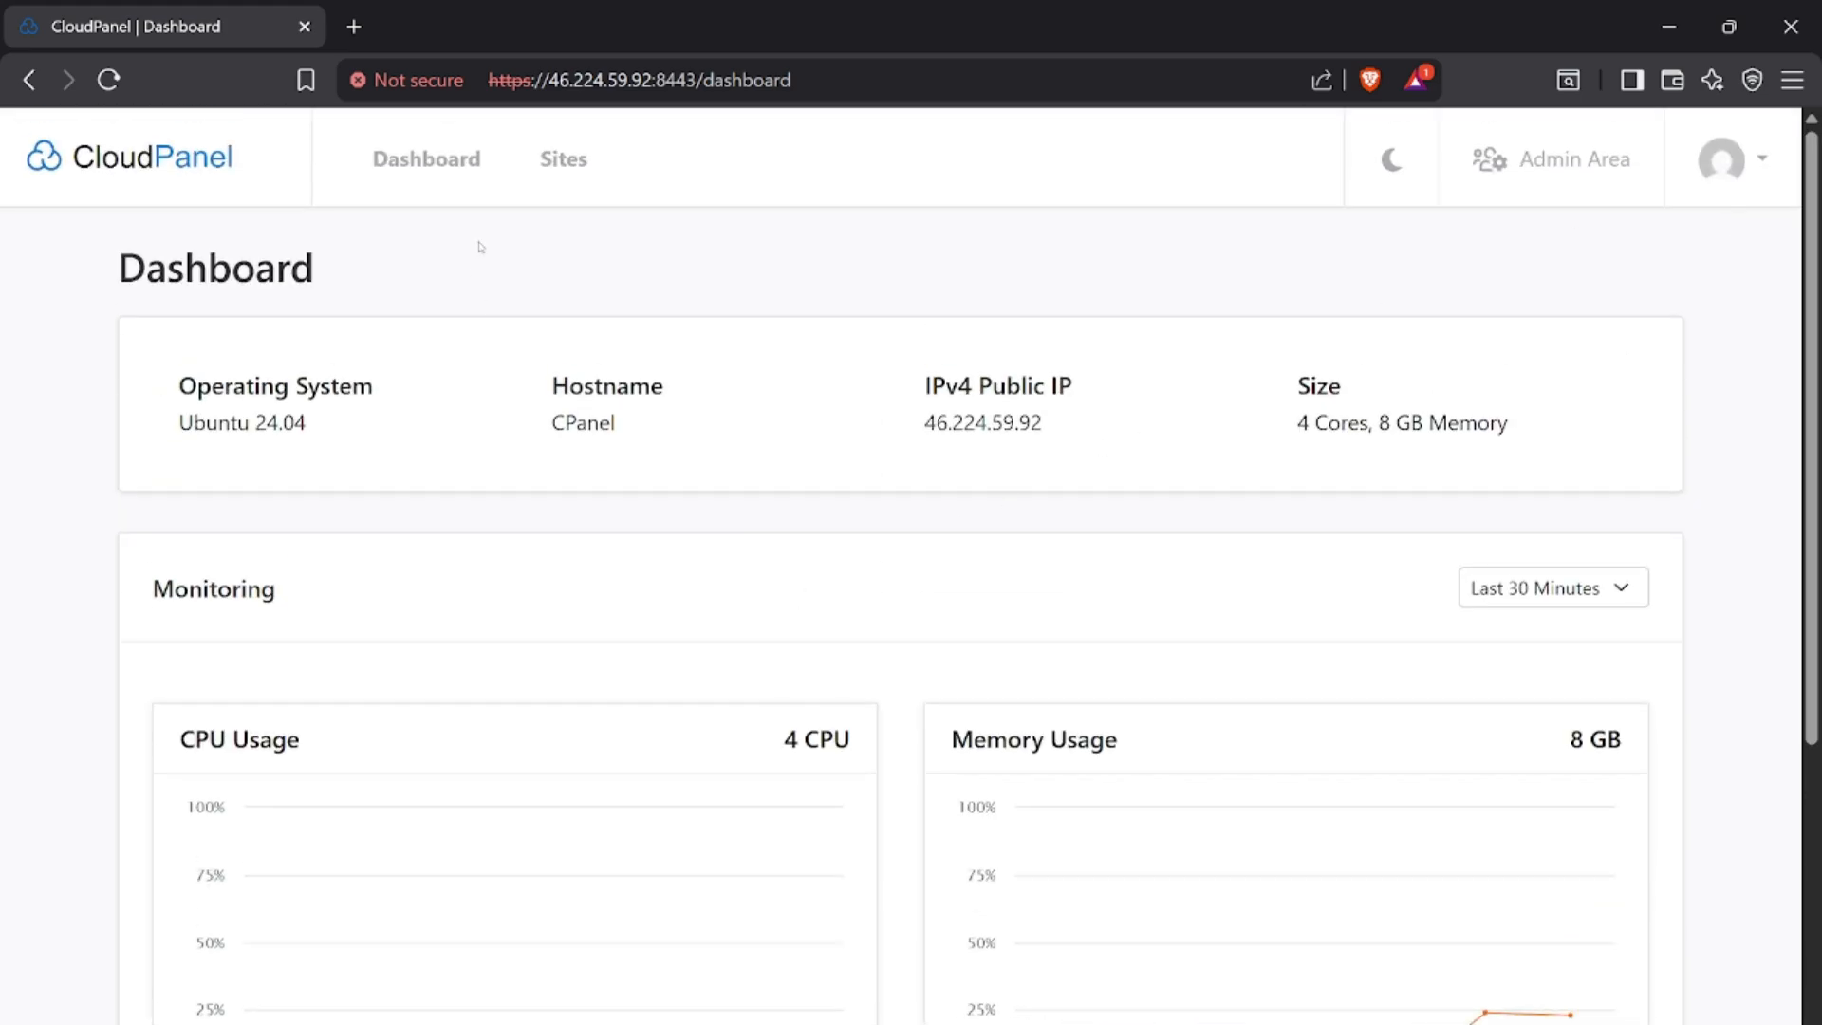
Start adding a new site from the Sites page and review the available site types
{"action": "left_click", "coordinate": [563, 161]}
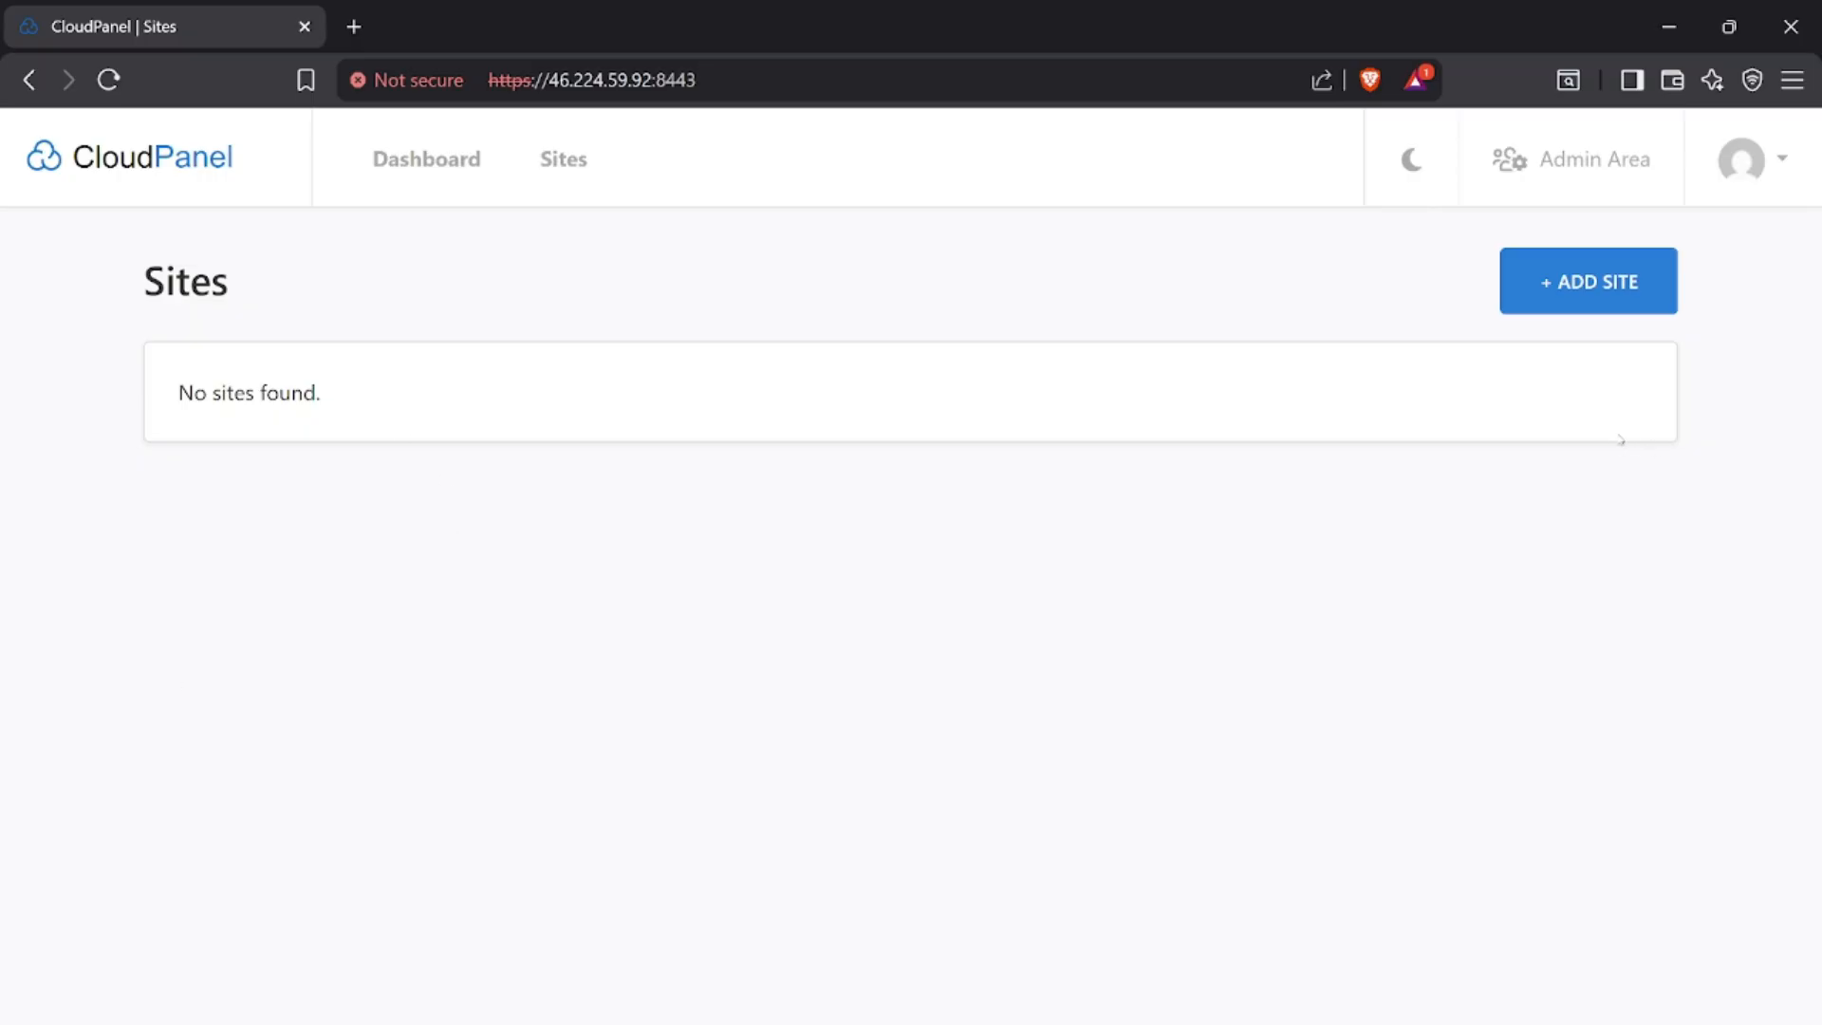
{"action": "left_click", "coordinate": [1564, 284]}
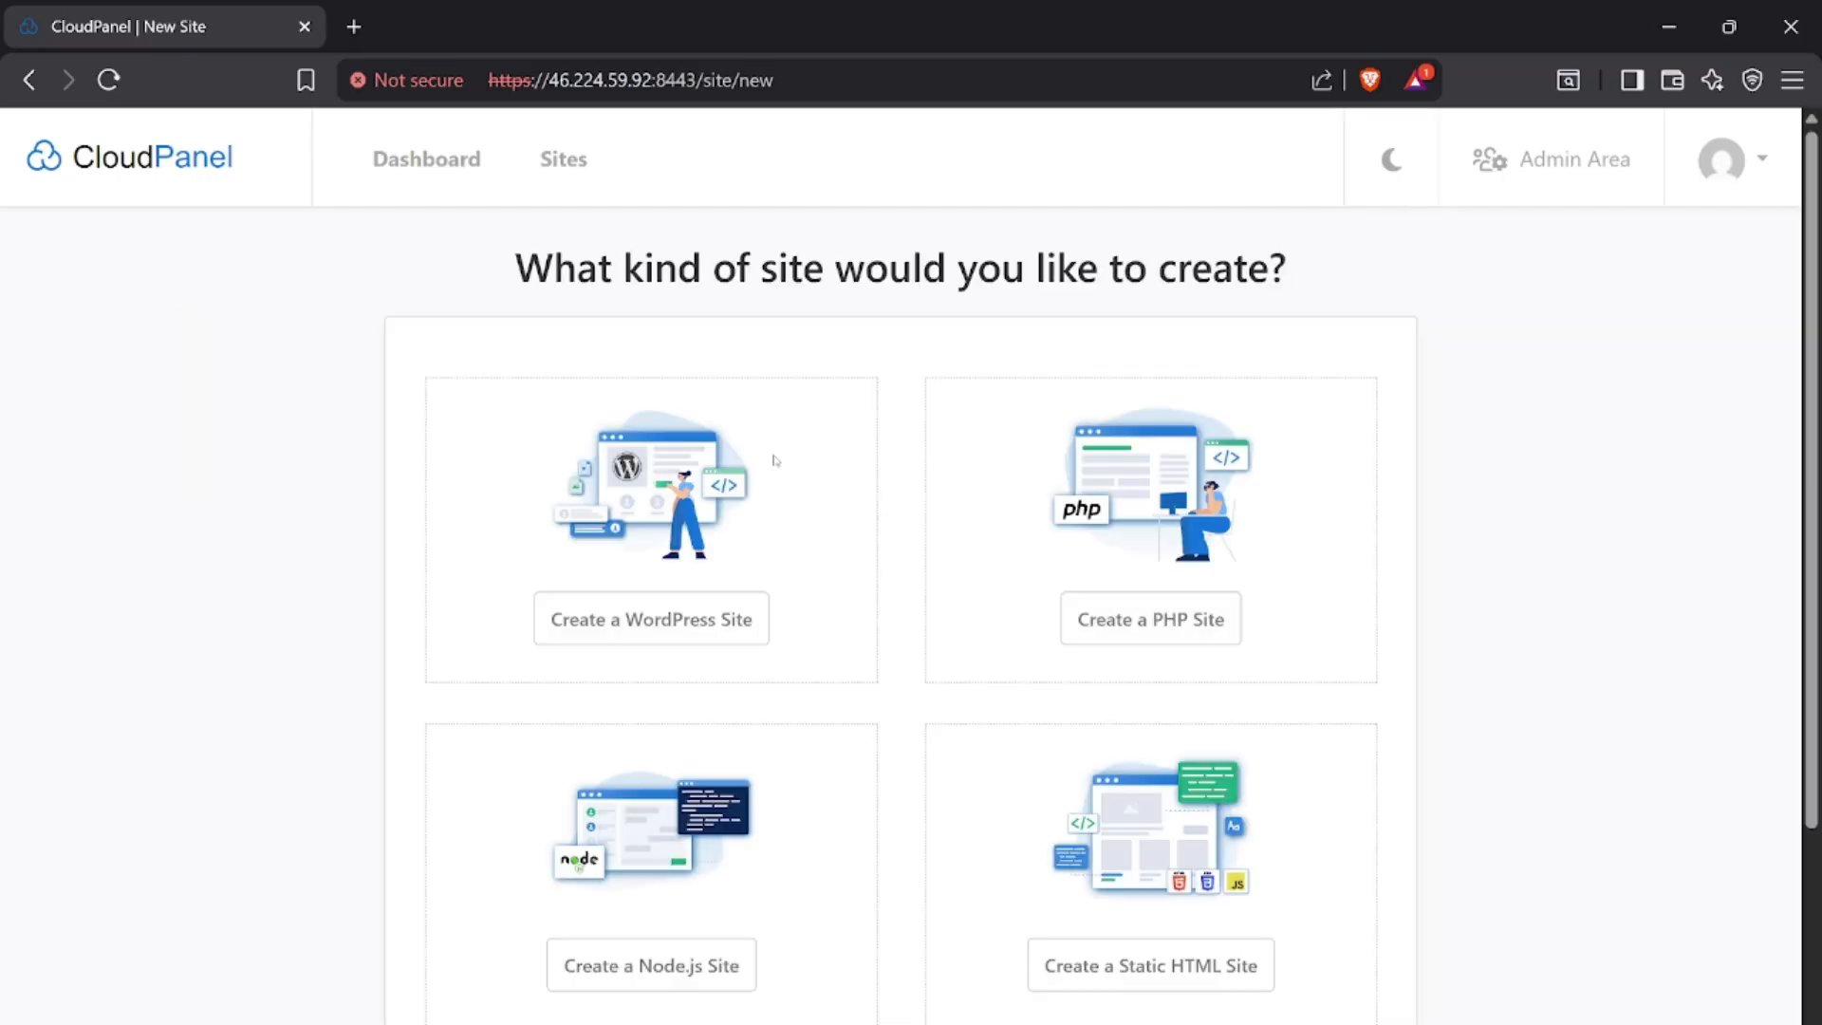
{"action": "scroll", "coordinate": [794, 671], "scroll_direction": "down", "scroll_amount": 2}
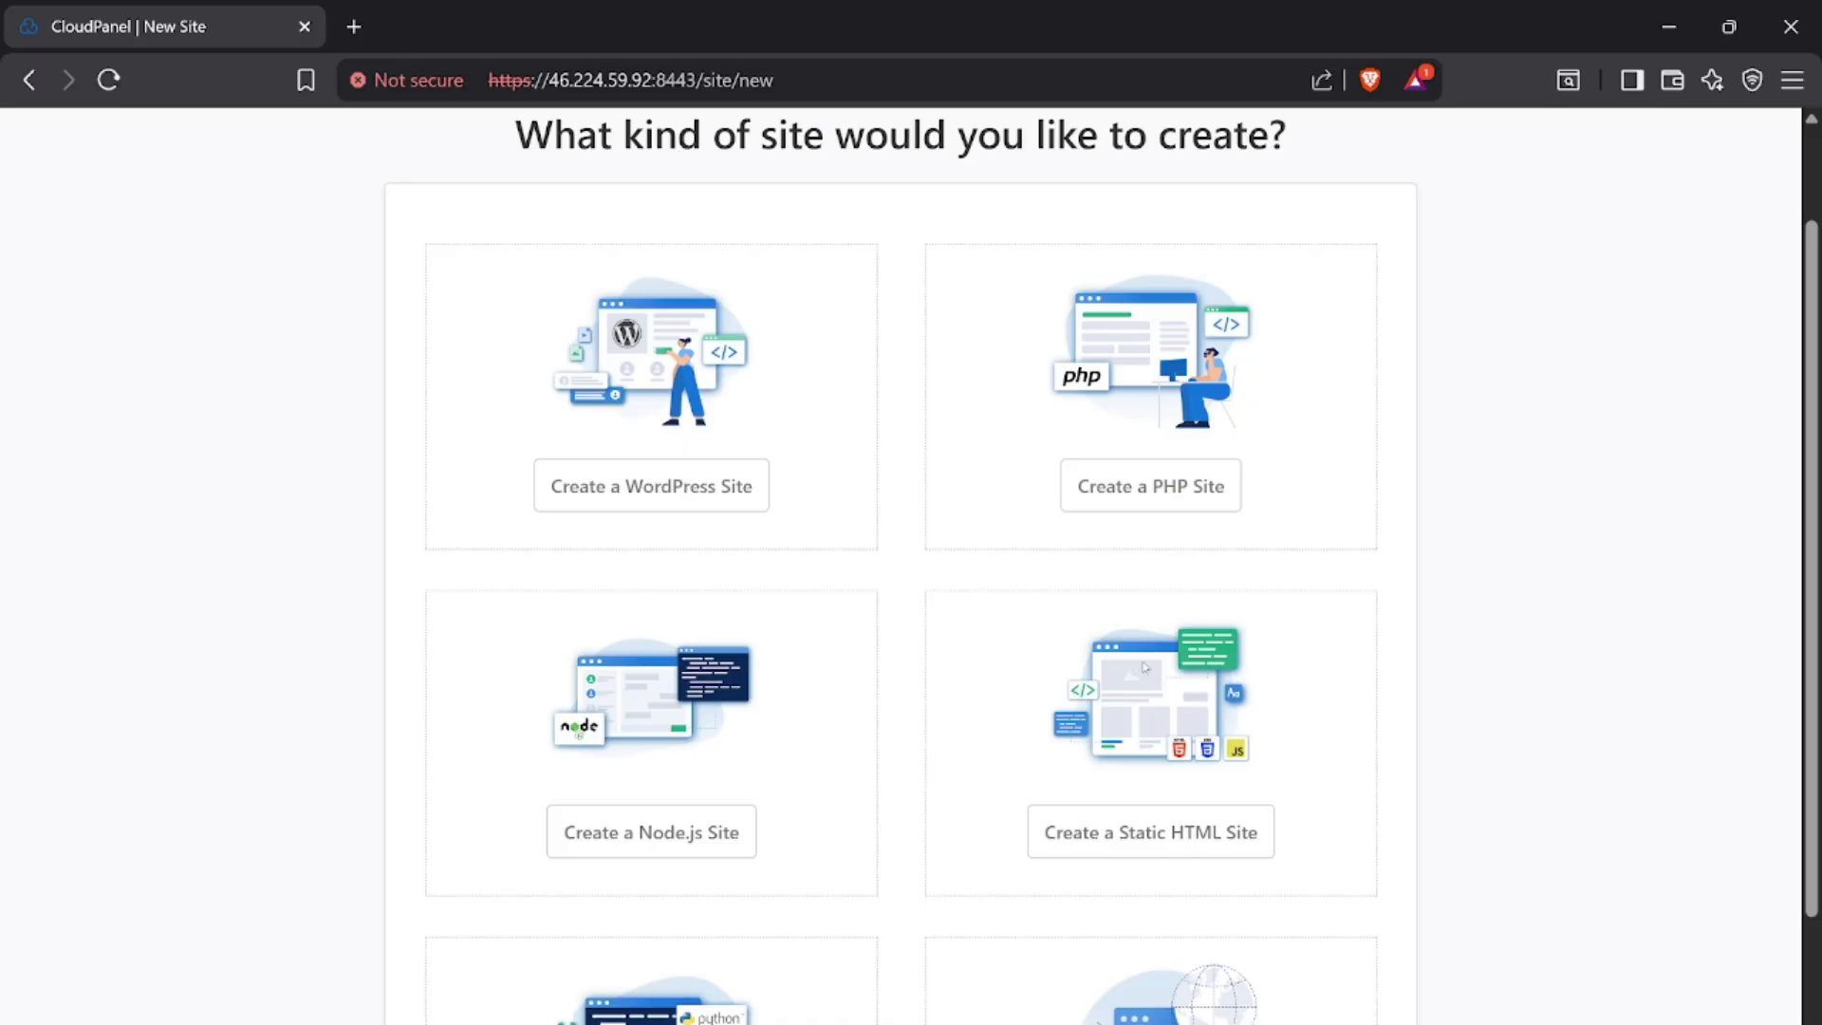
{"action": "left_click_drag", "start_coordinate": [1806, 368], "coordinate": [1712, 651]}
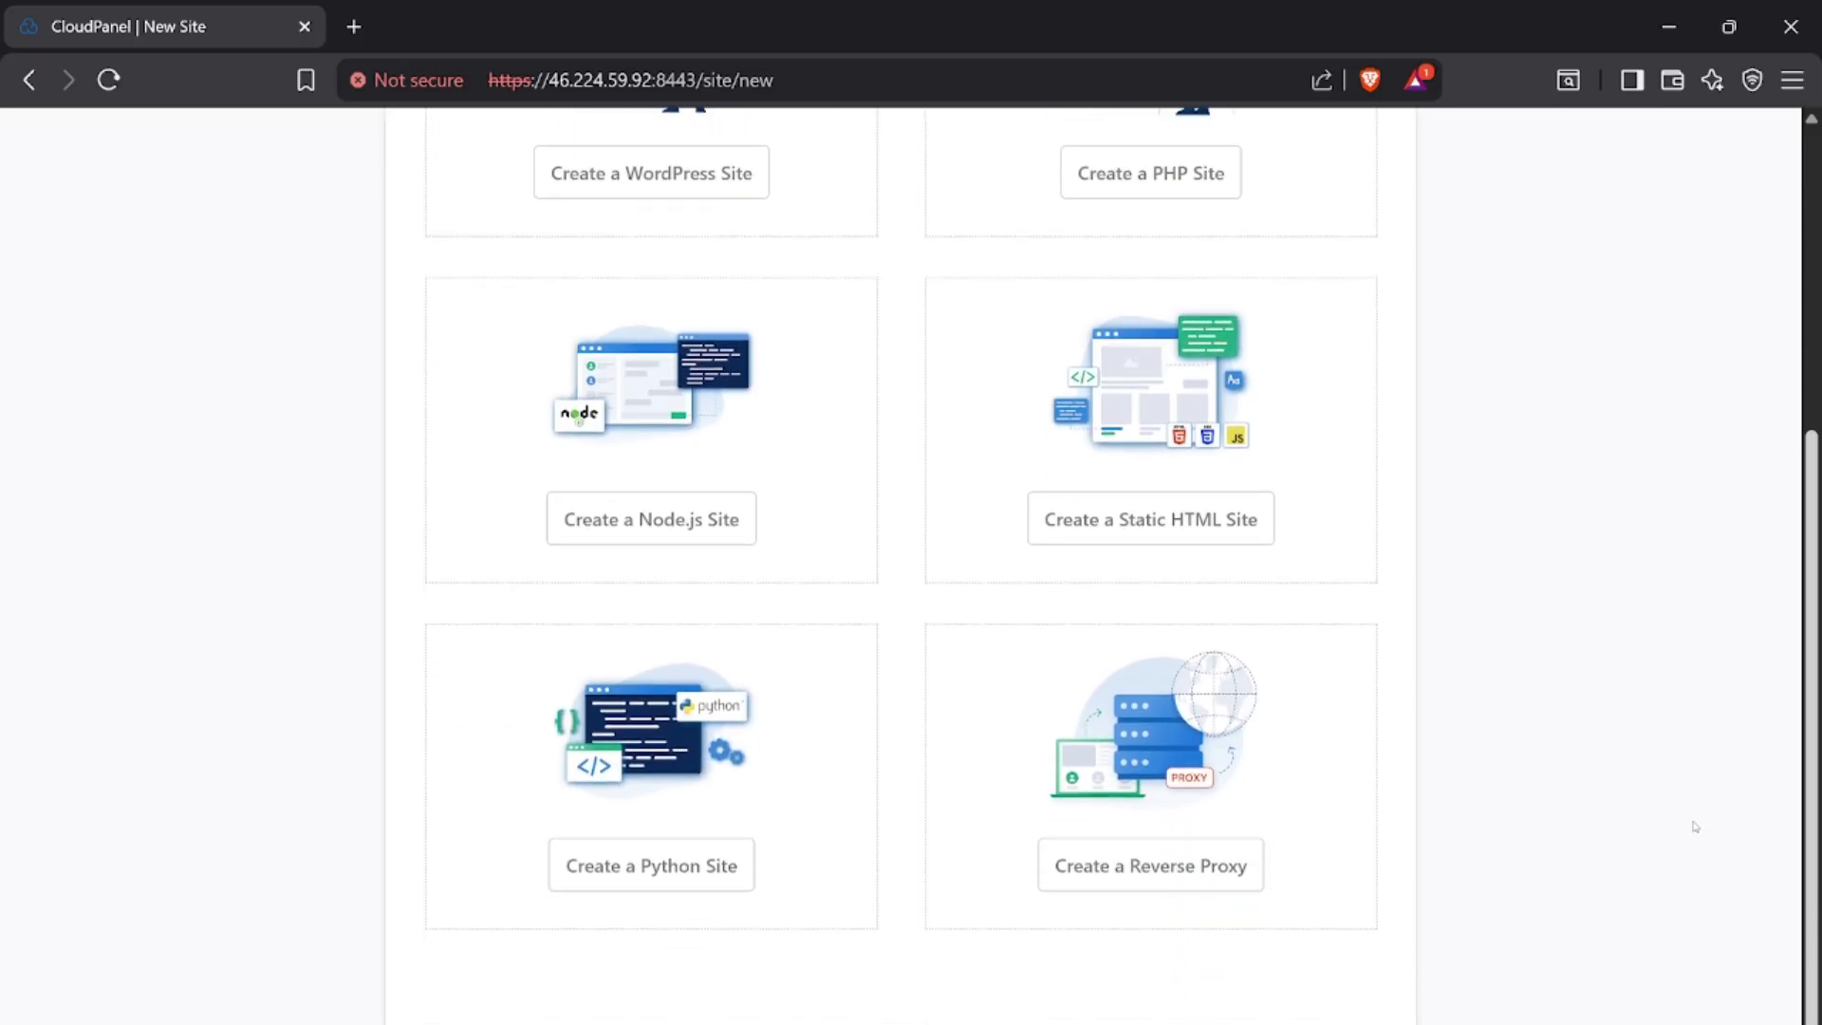
{"action": "scroll", "coordinate": [1750, 556], "scroll_direction": "up", "scroll_amount": 5}
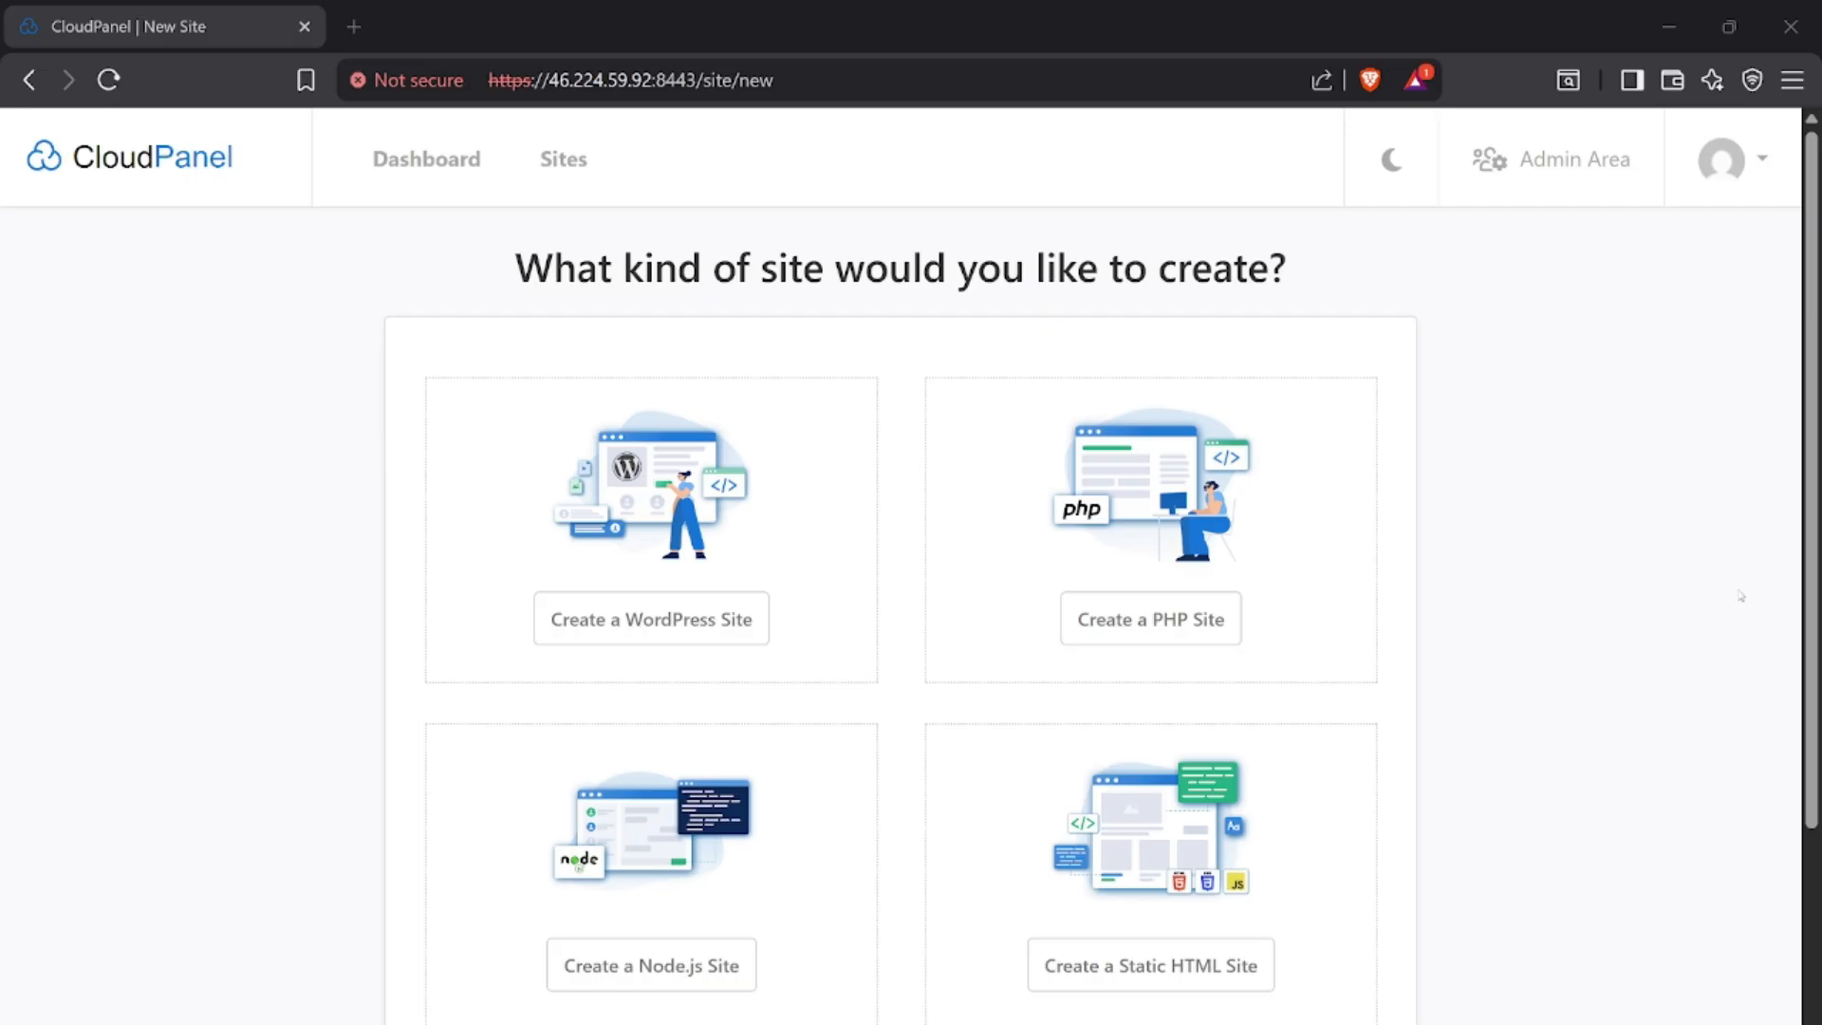
Switch the interface to dark mode and open the Admin Area
{"action": "left_click", "coordinate": [1390, 159]}
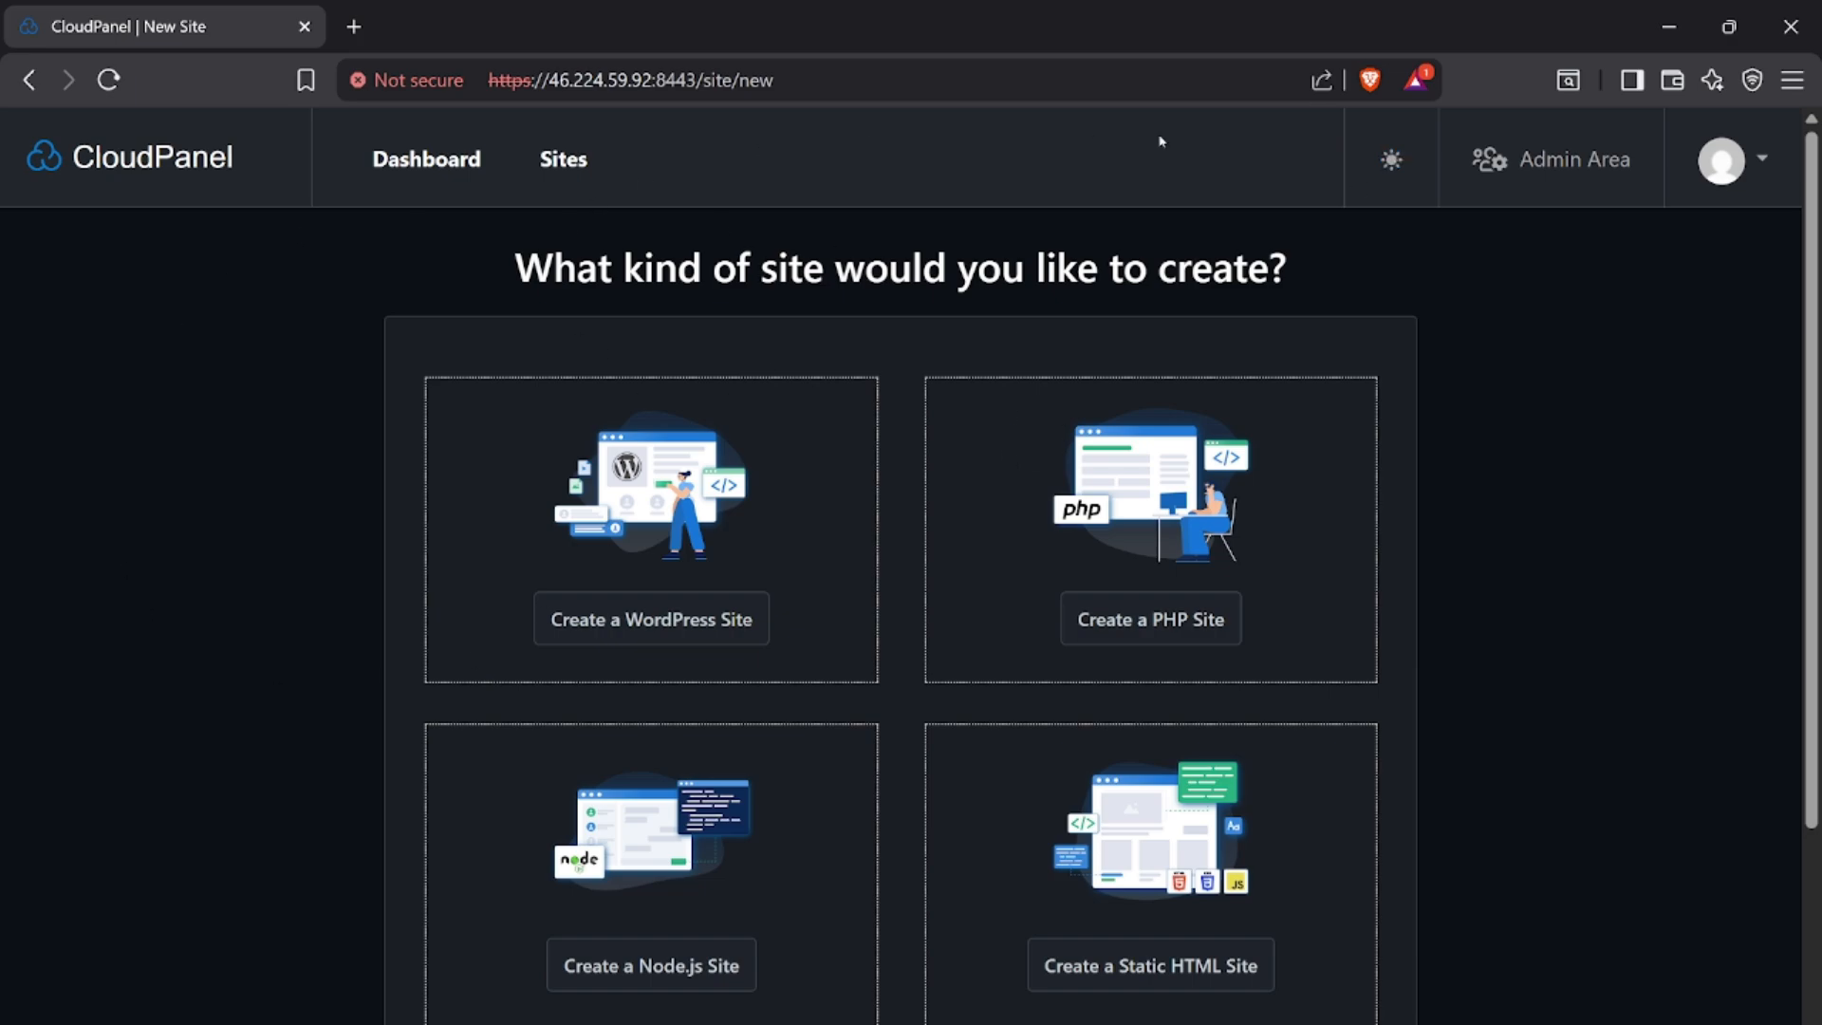
{"action": "left_click", "coordinate": [1580, 172]}
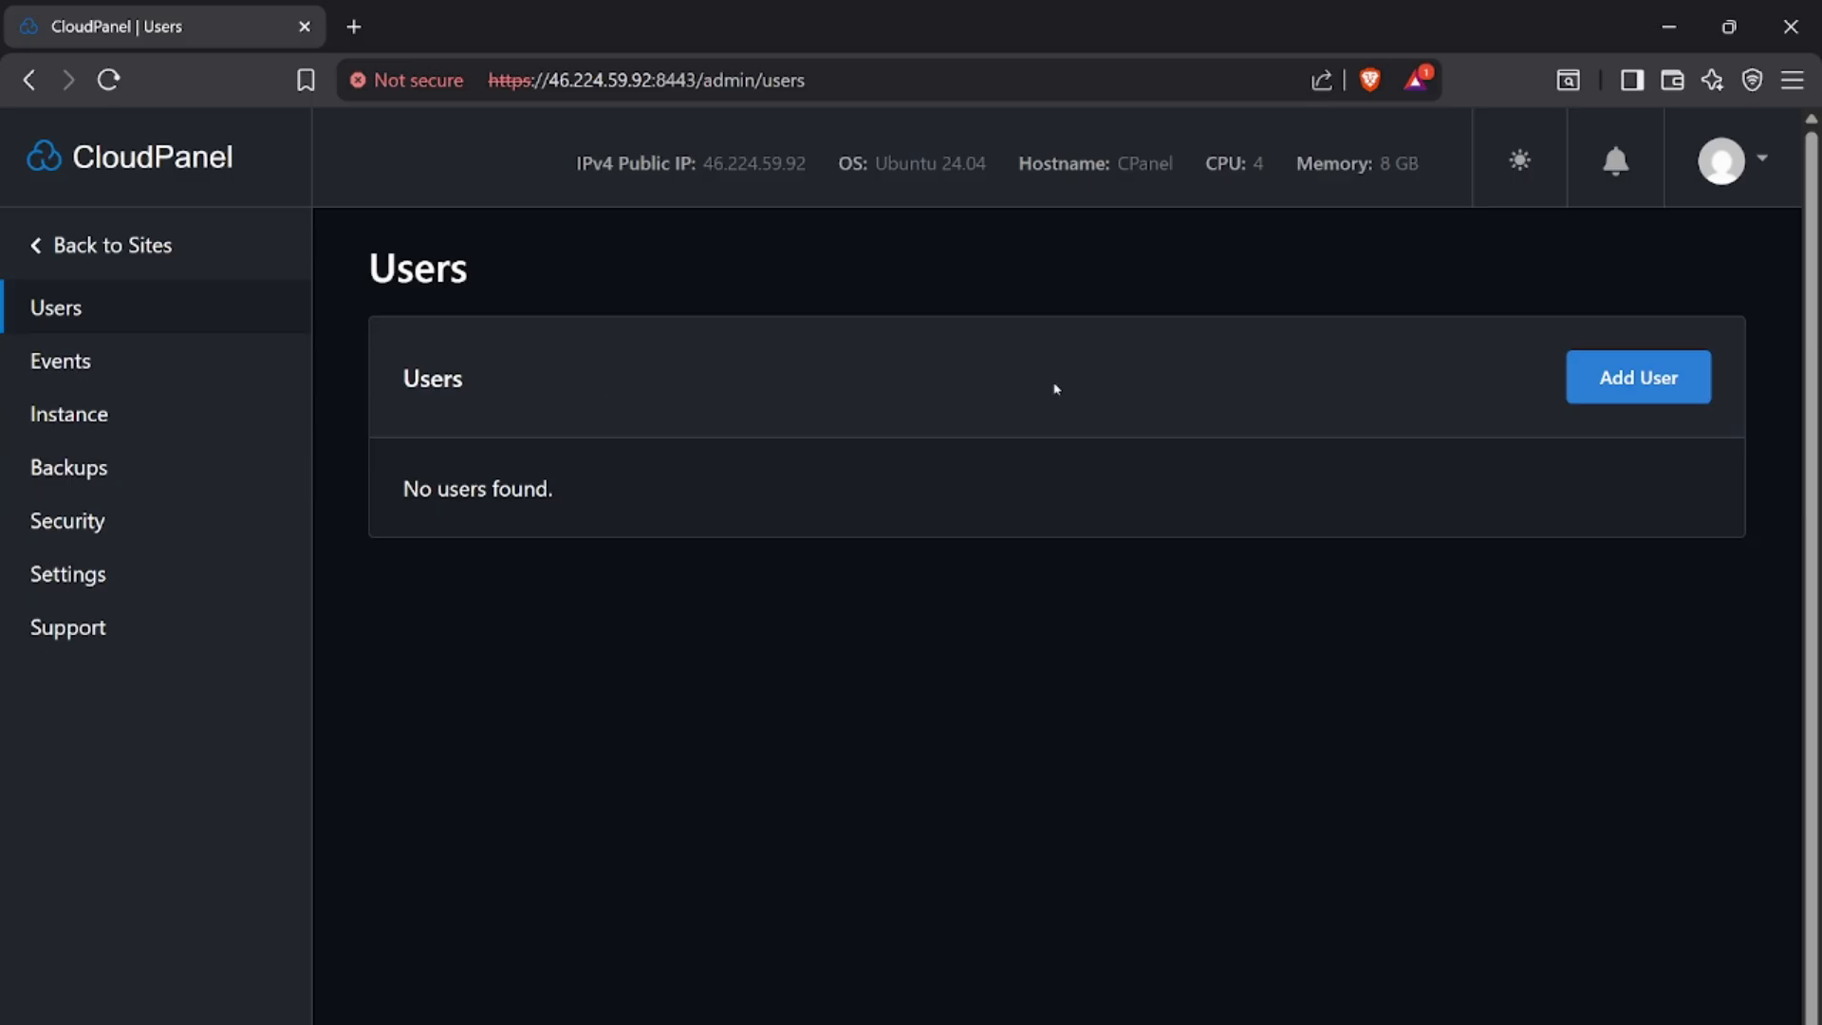
Review the new user form in the Admin Area, then examine the Events log
{"action": "left_click", "coordinate": [1614, 383]}
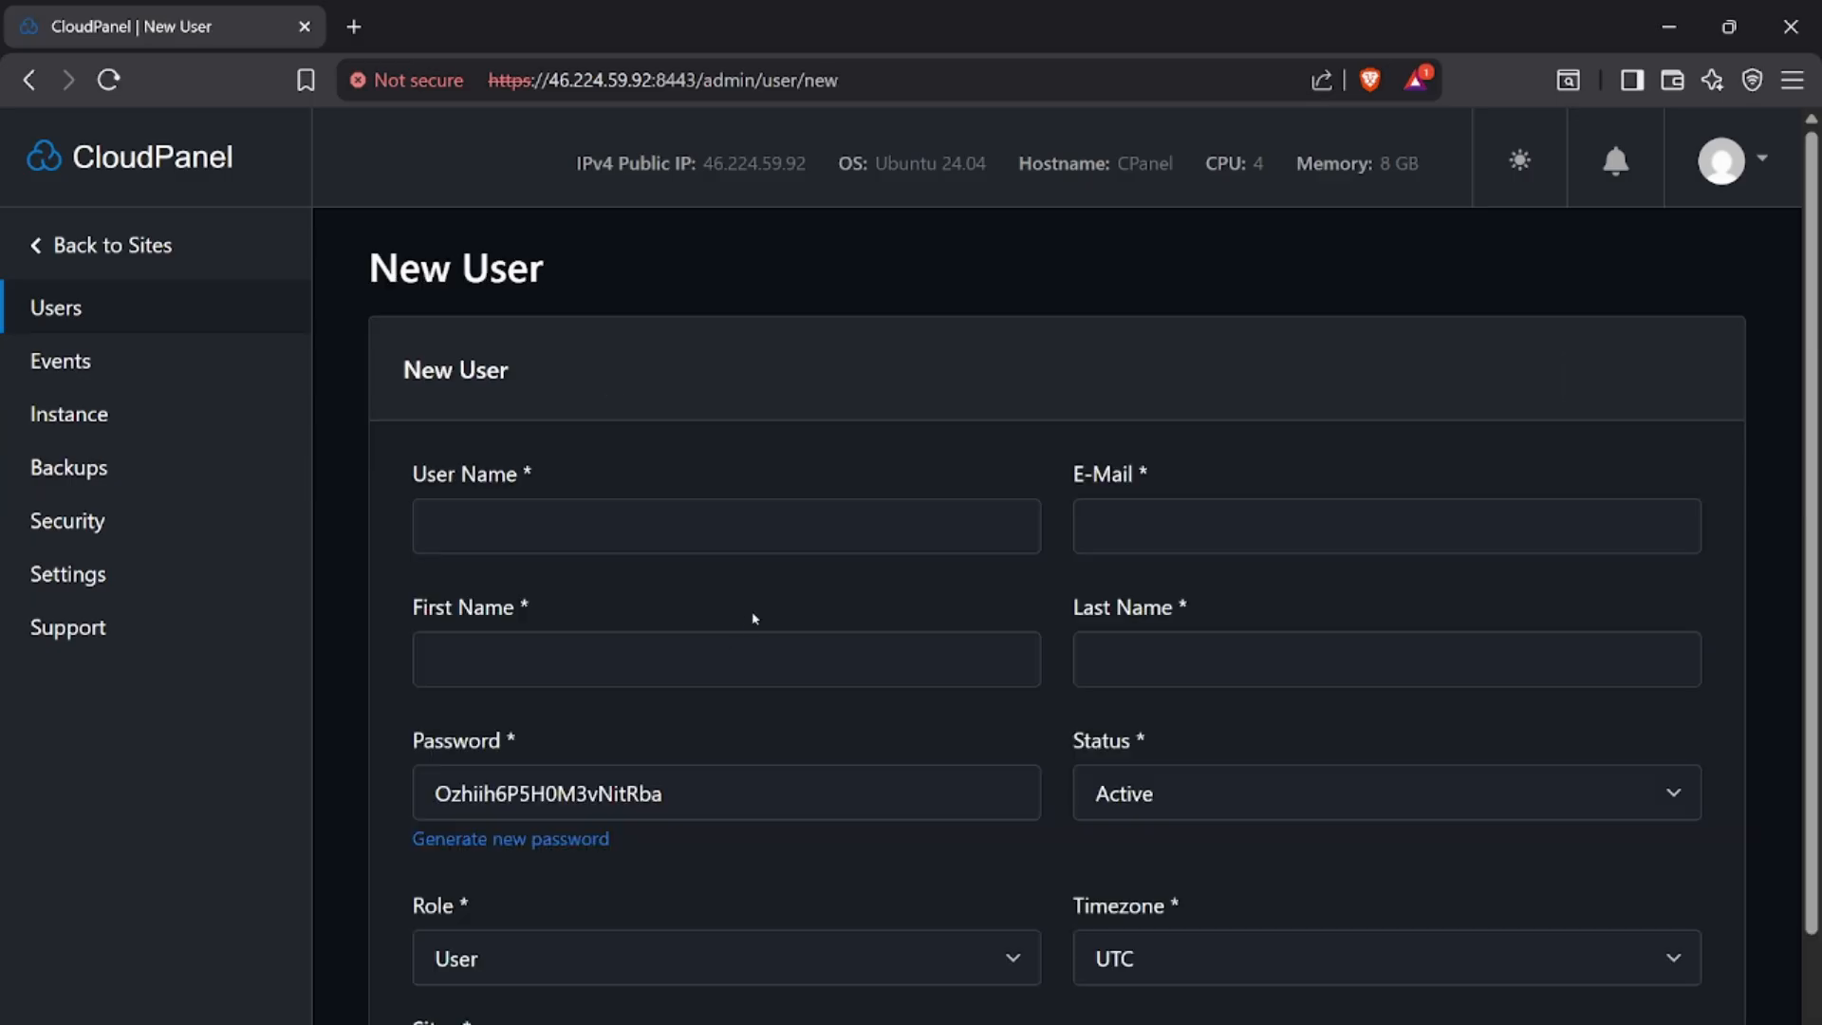
{"action": "left_click", "coordinate": [87, 367]}
{"action": "scroll", "coordinate": [1058, 638], "scroll_direction": "down", "scroll_amount": 1}
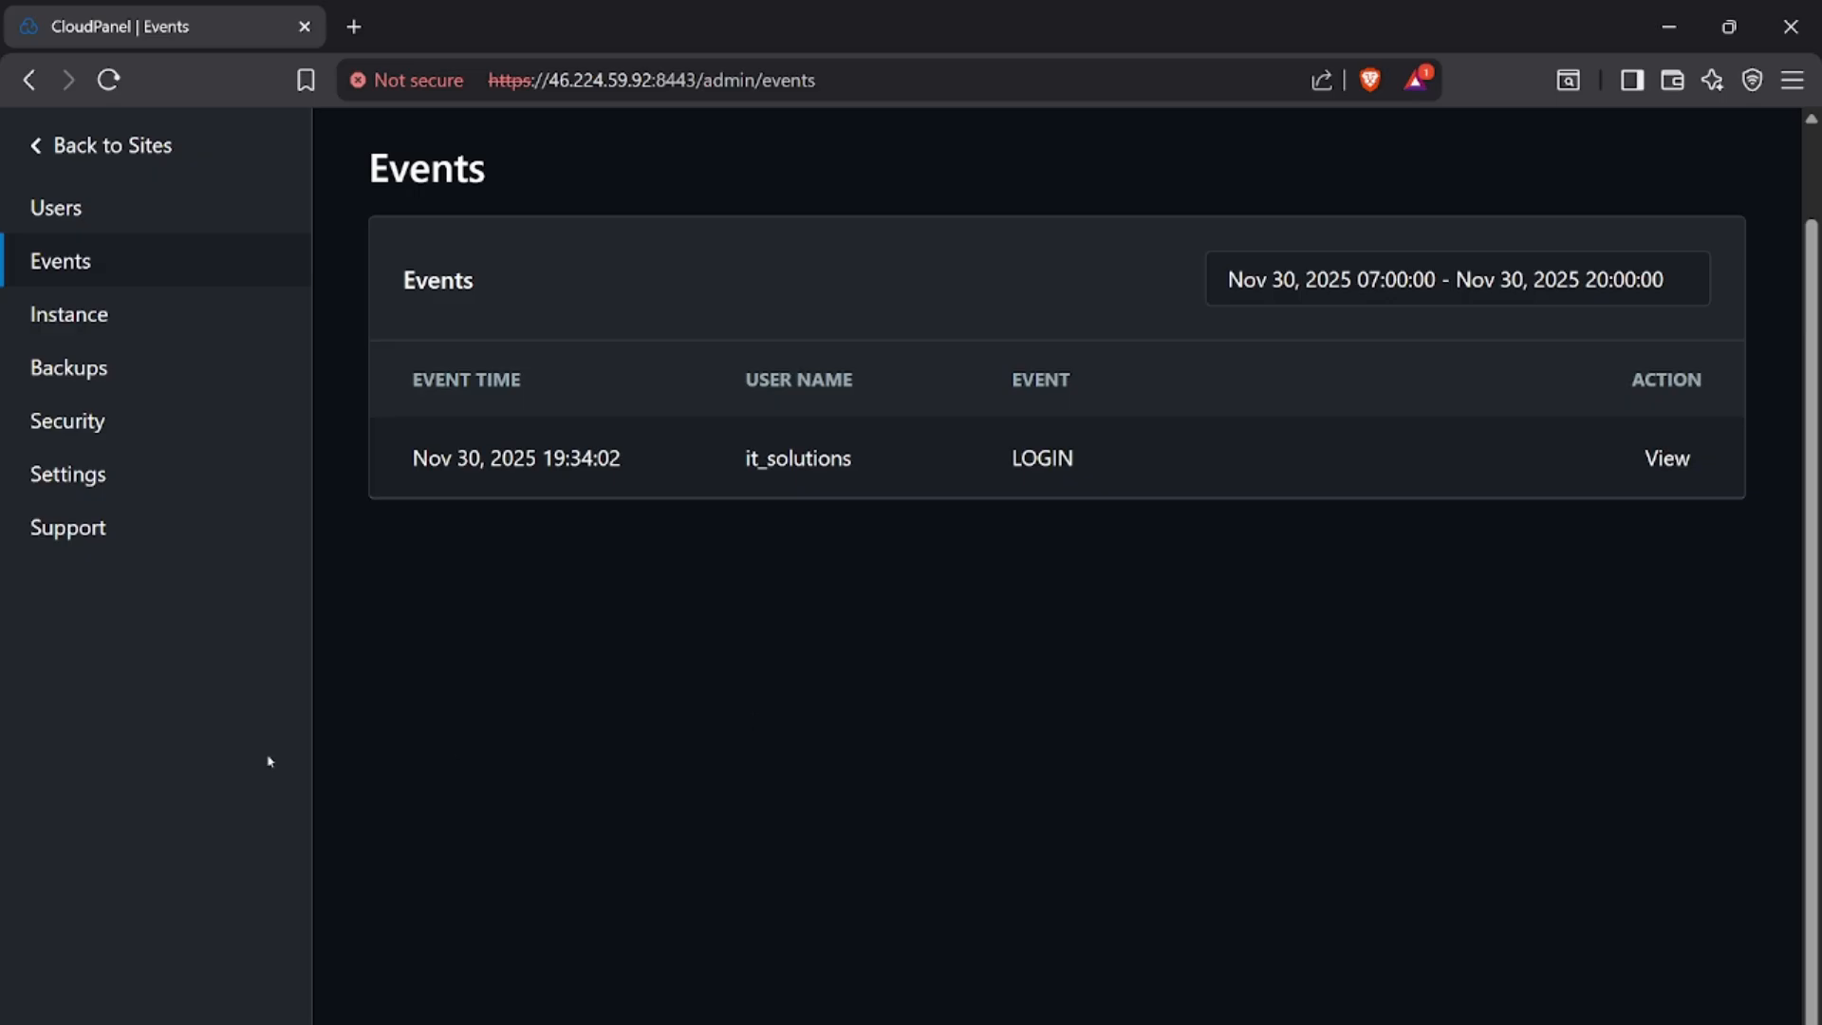
Open the remote backup settings and check the storage provider selection
{"action": "left_click", "coordinate": [65, 369]}
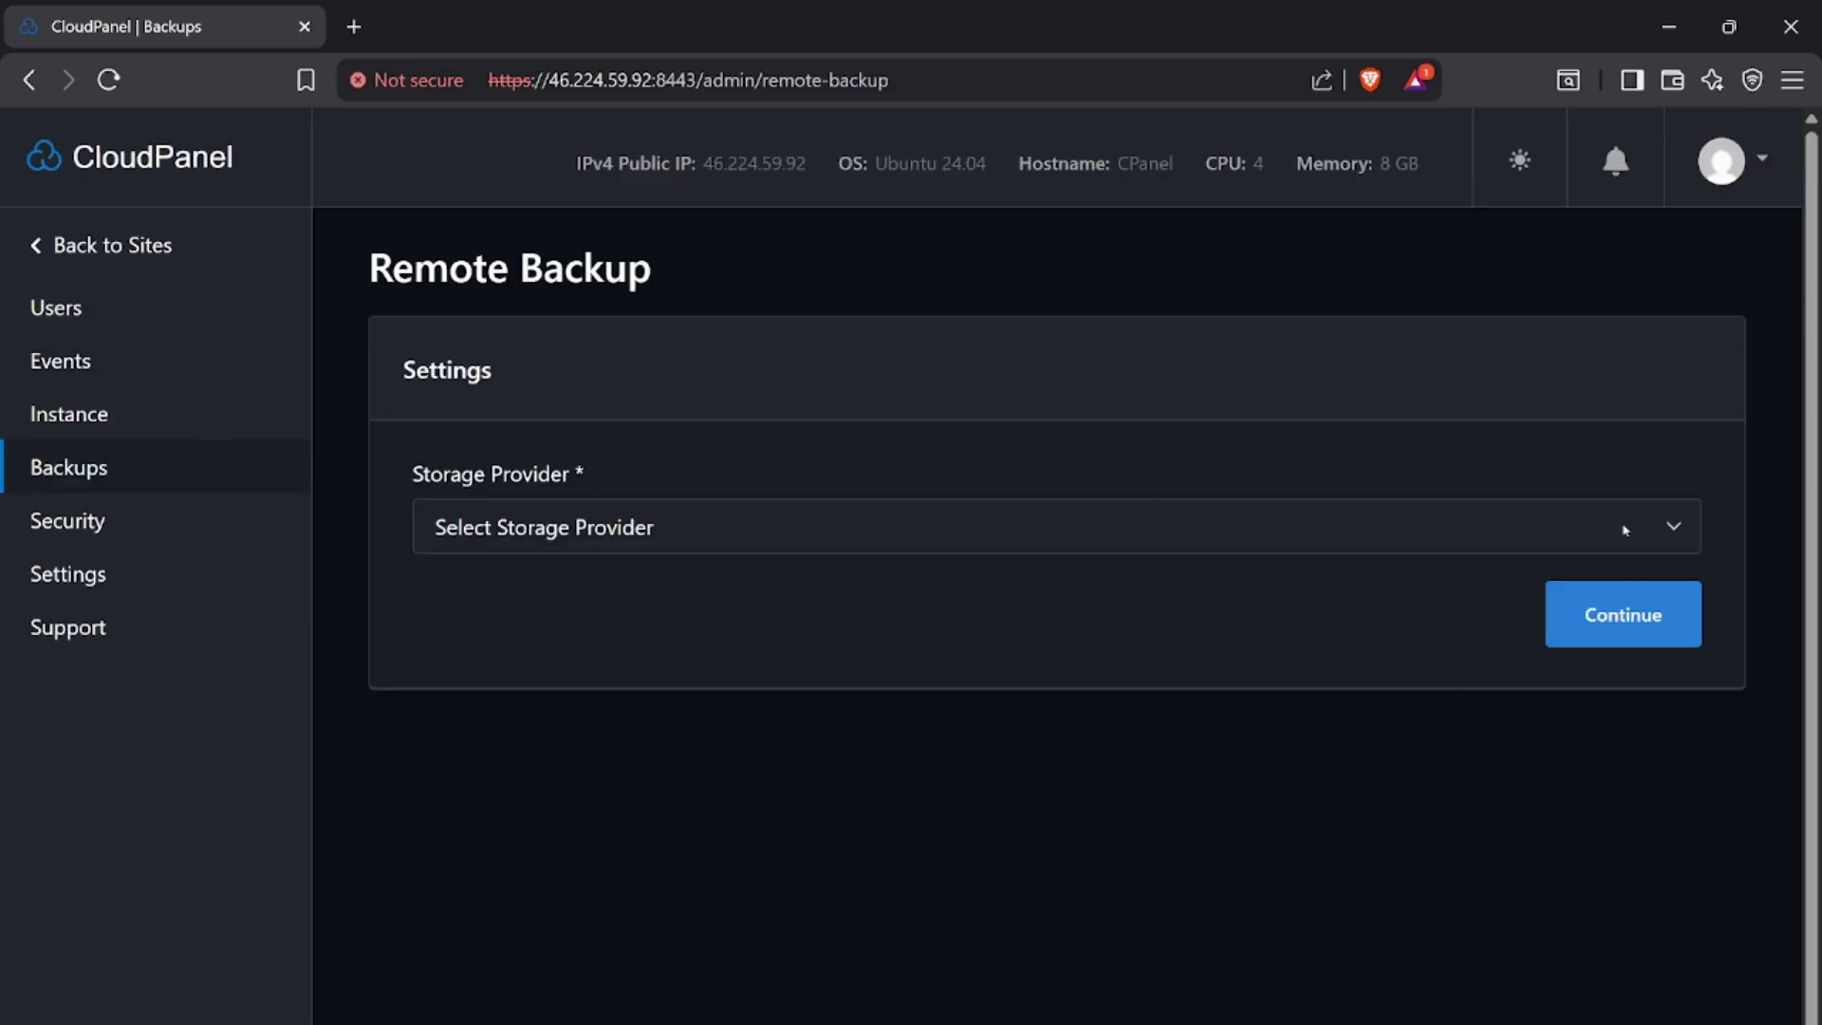
{"action": "left_click", "coordinate": [1623, 530]}
{"action": "left_click", "coordinate": [1620, 529]}
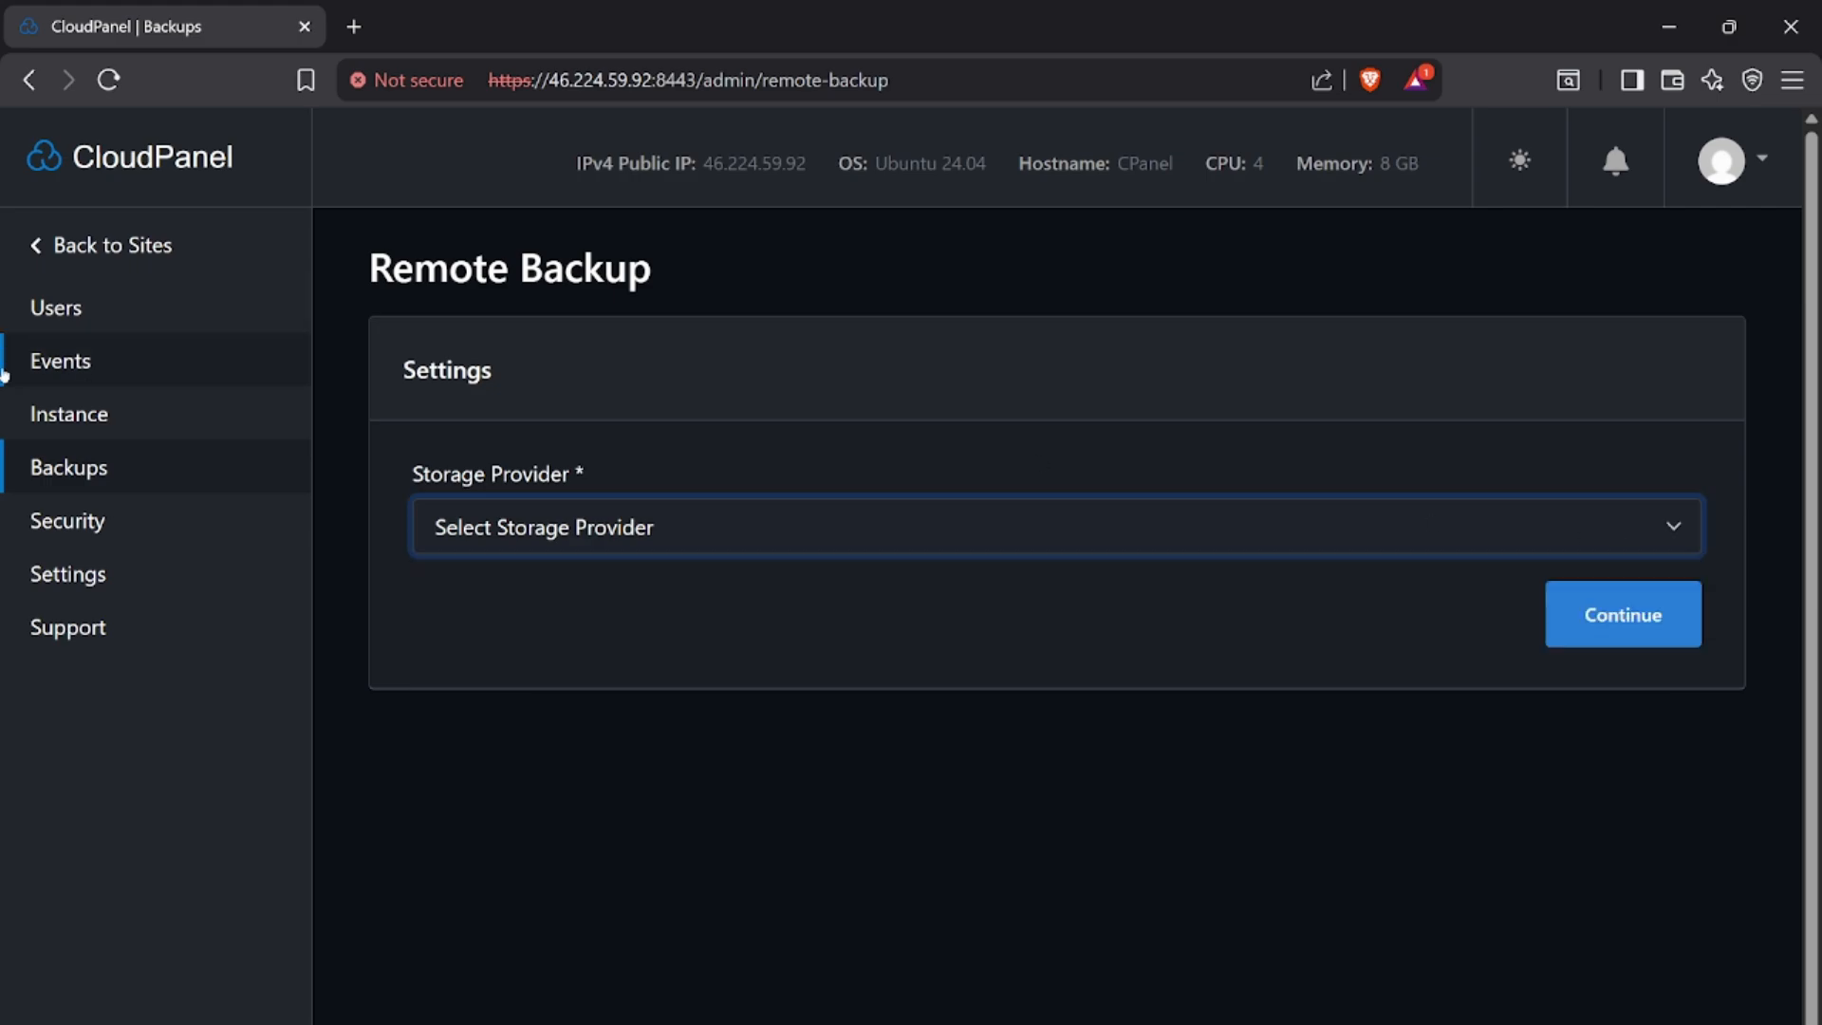
Examine the firewall rules in the Admin Area's security section
{"action": "left_click", "coordinate": [37, 520]}
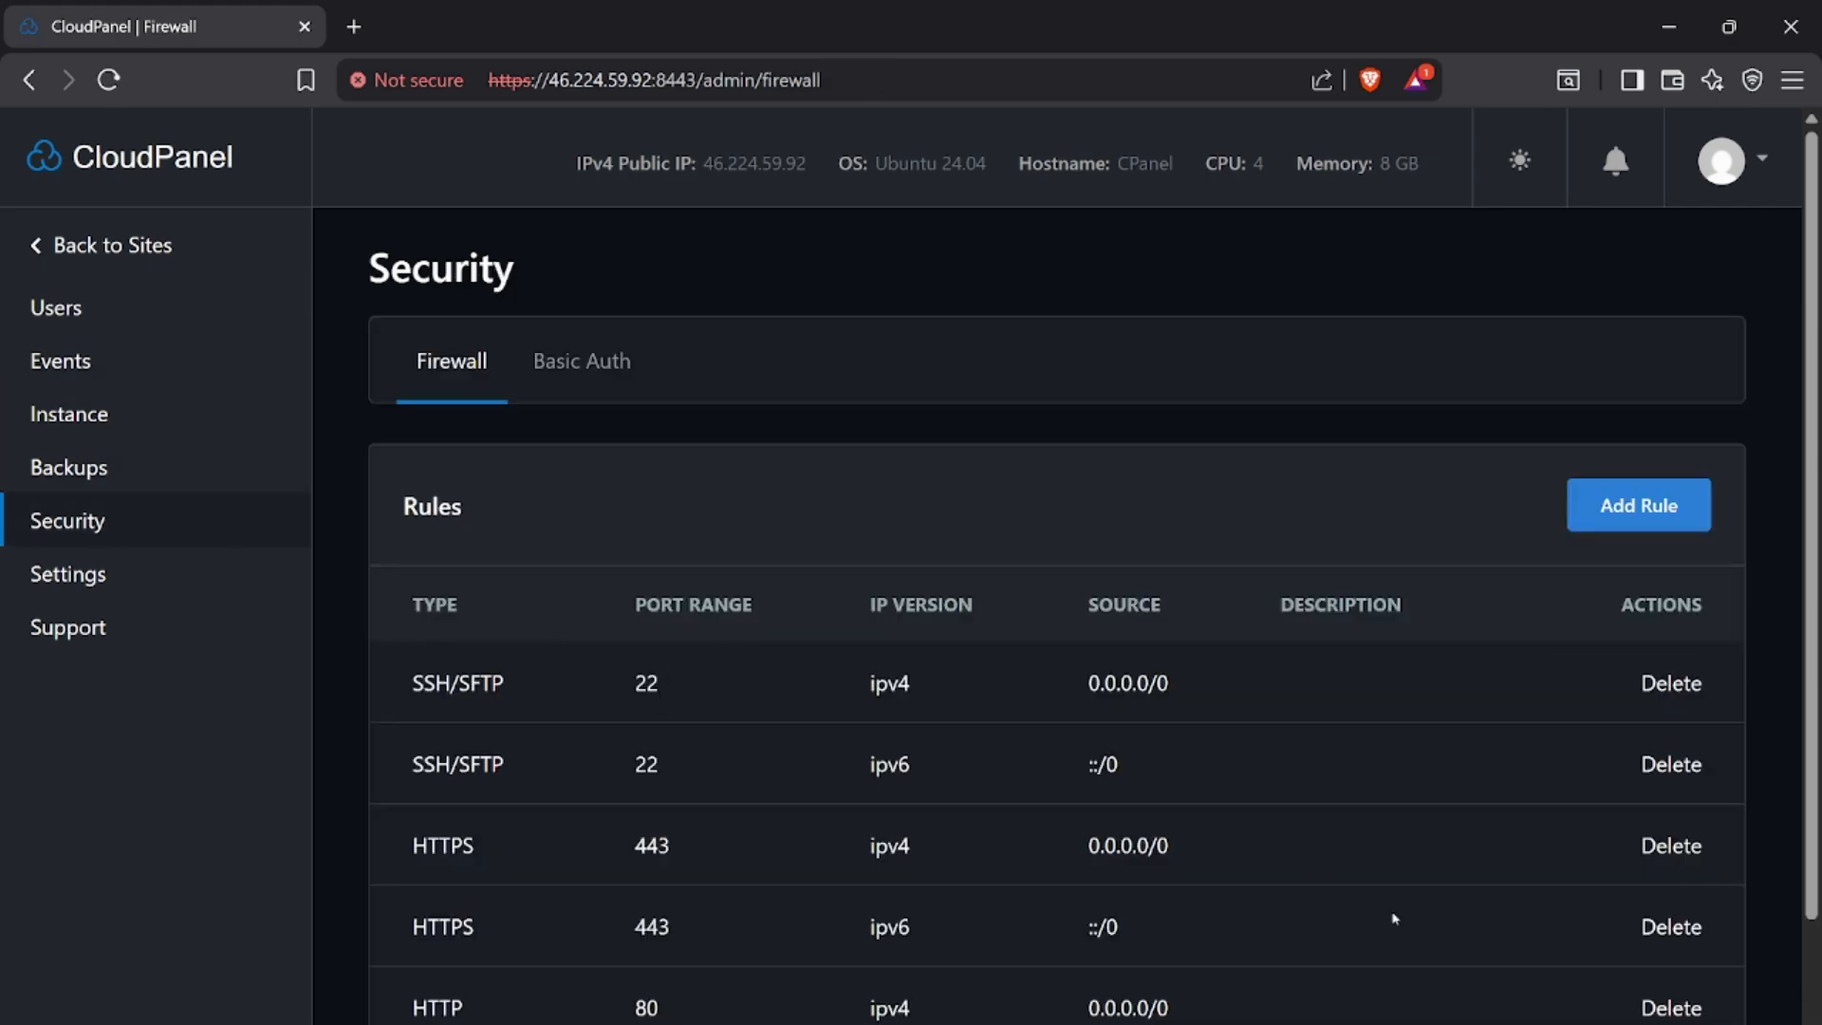
{"action": "scroll", "coordinate": [1462, 835], "scroll_direction": "down", "scroll_amount": 3}
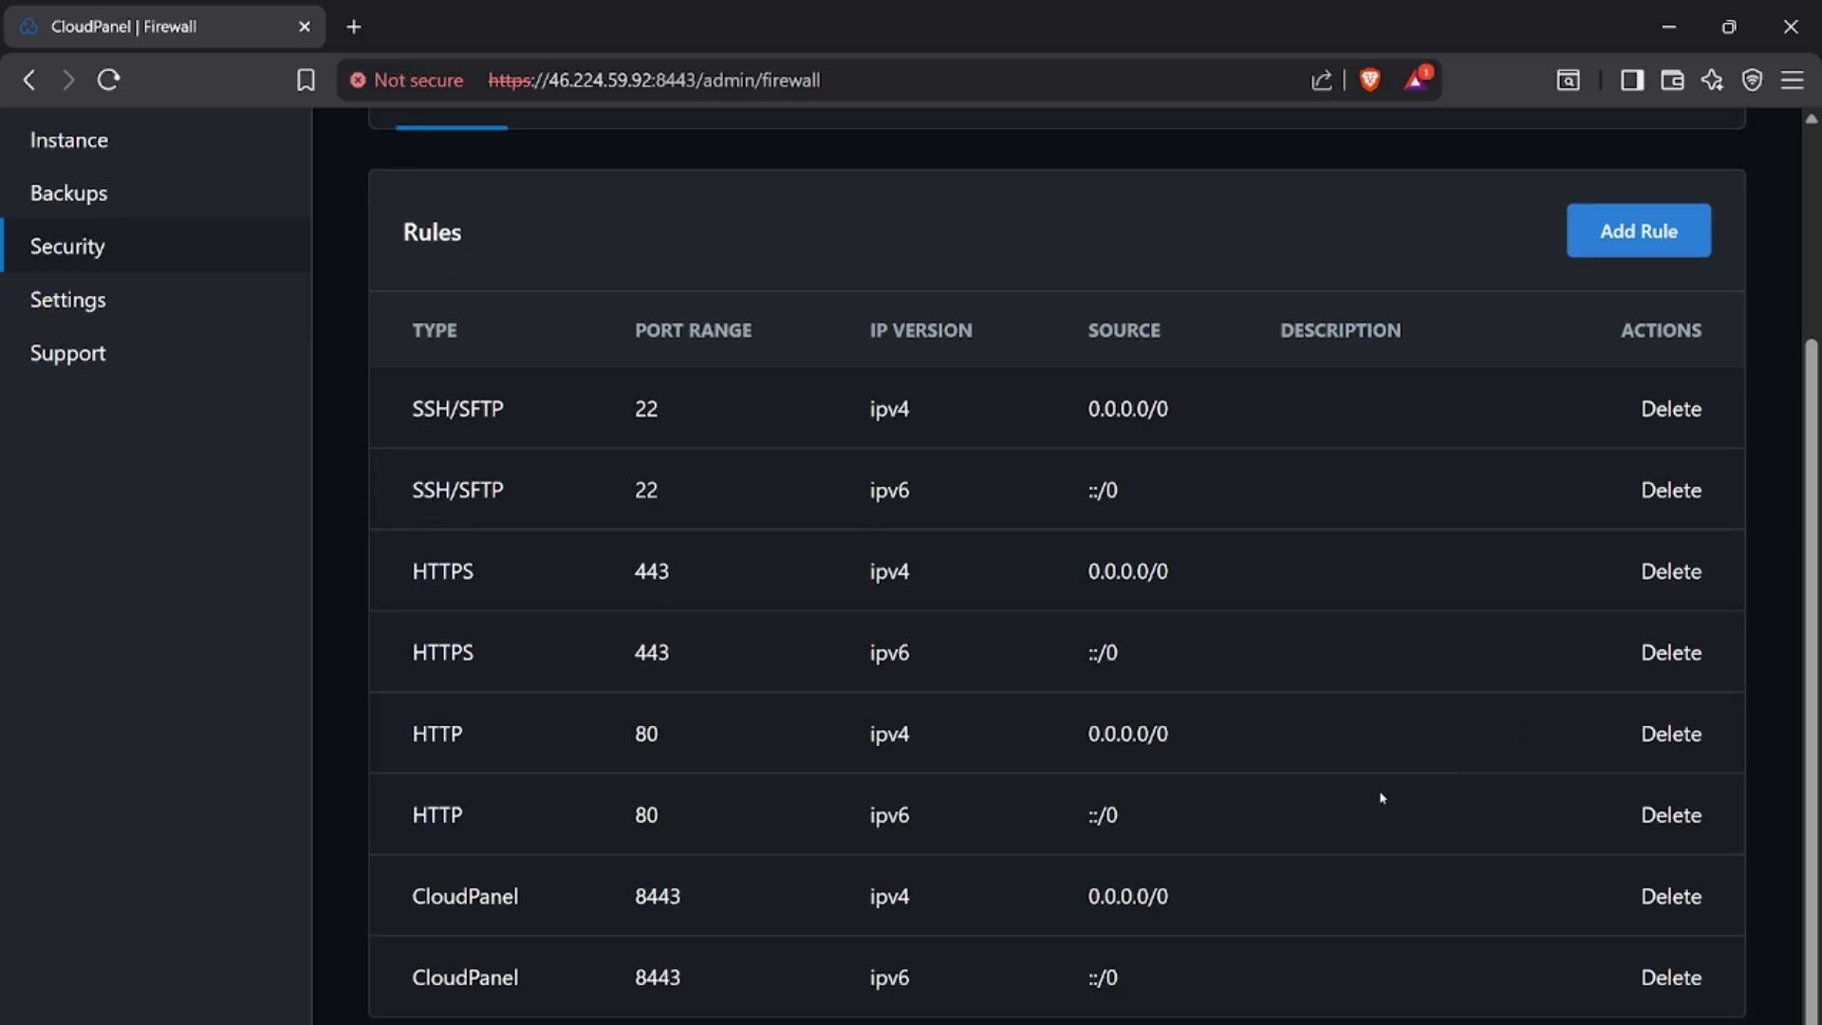
{"action": "scroll", "coordinate": [1376, 799], "scroll_direction": "up", "scroll_amount": 1}
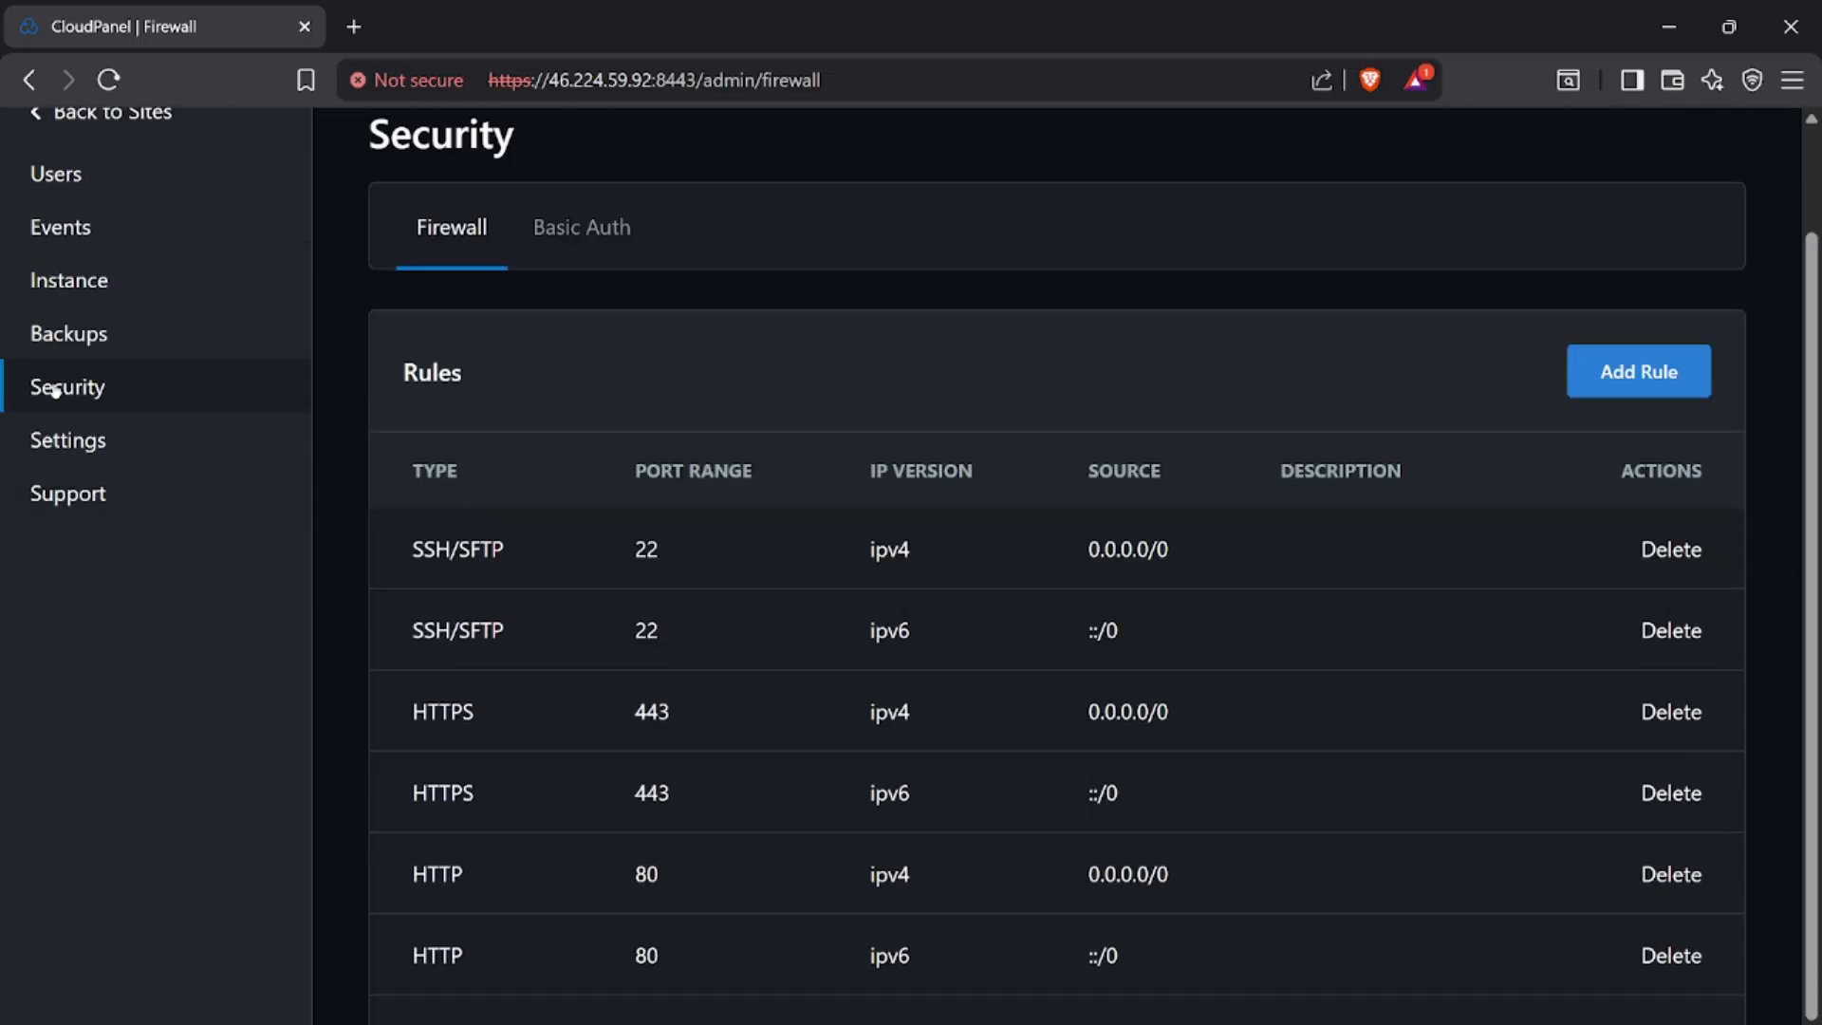
Review the CloudPanel custom domain setting and check the notifications page
{"action": "left_click", "coordinate": [36, 442]}
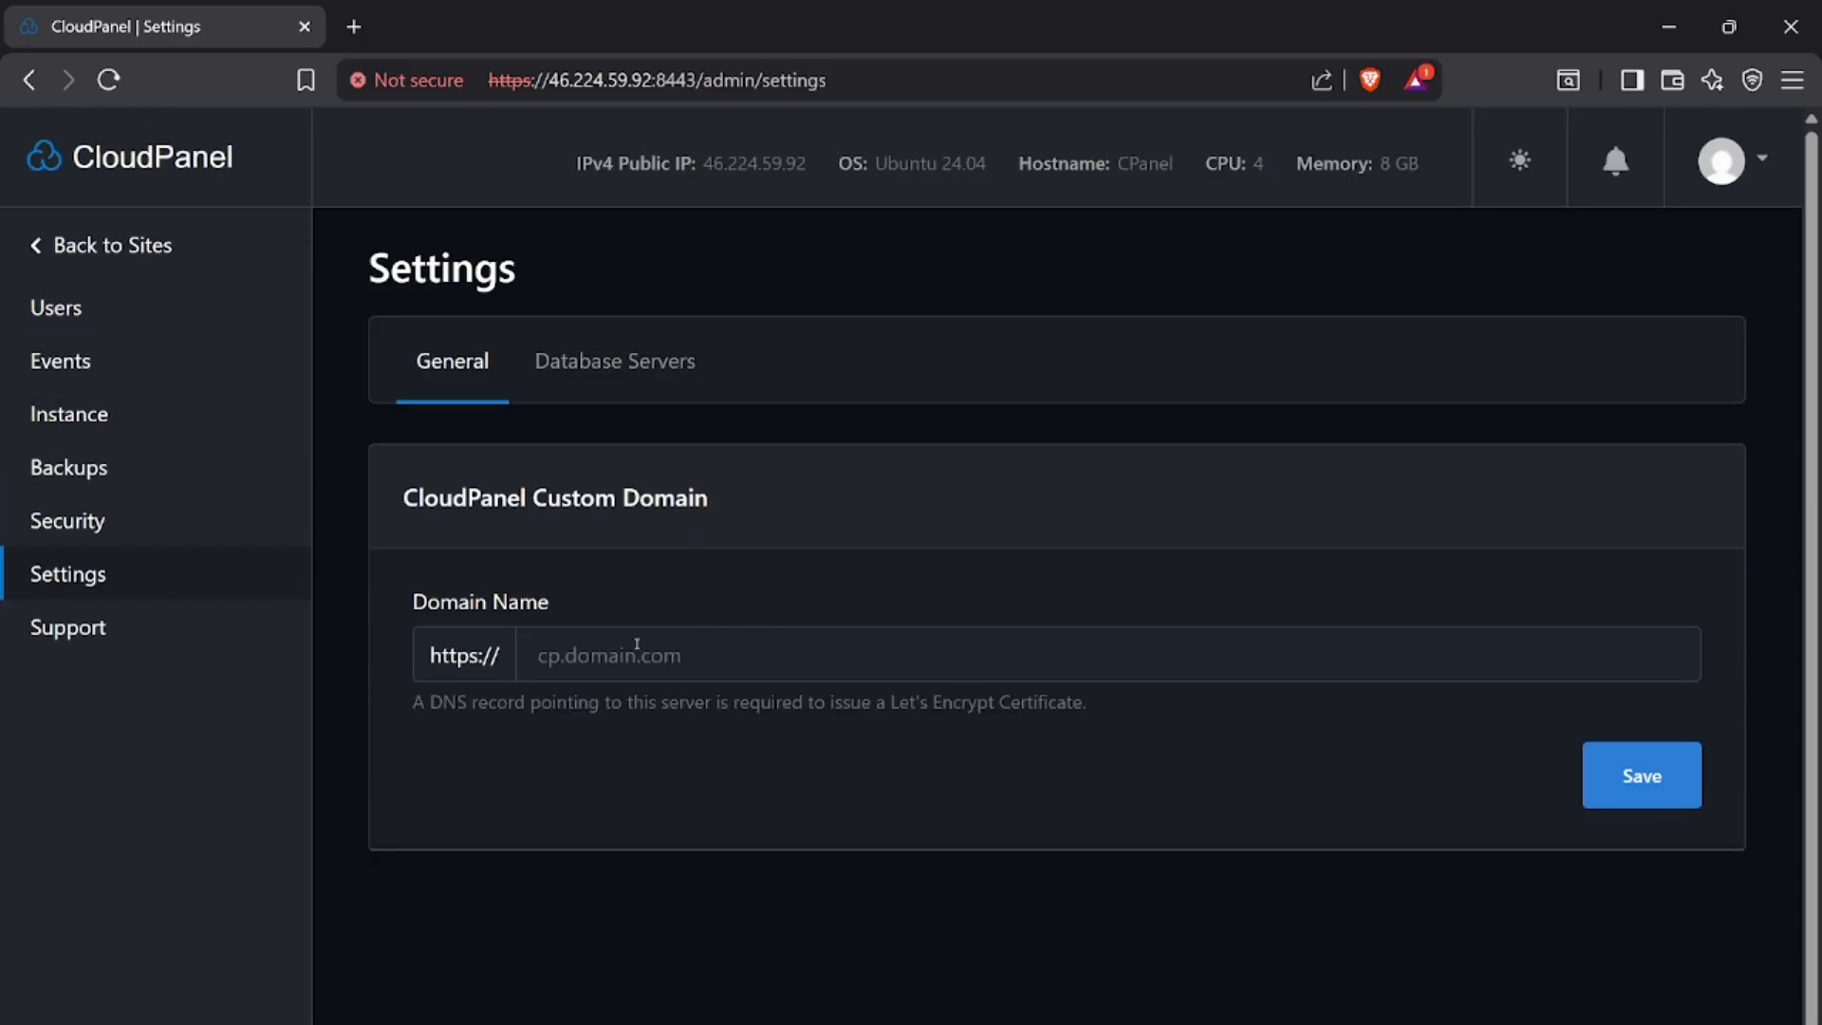
{"action": "left_click", "coordinate": [695, 662]}
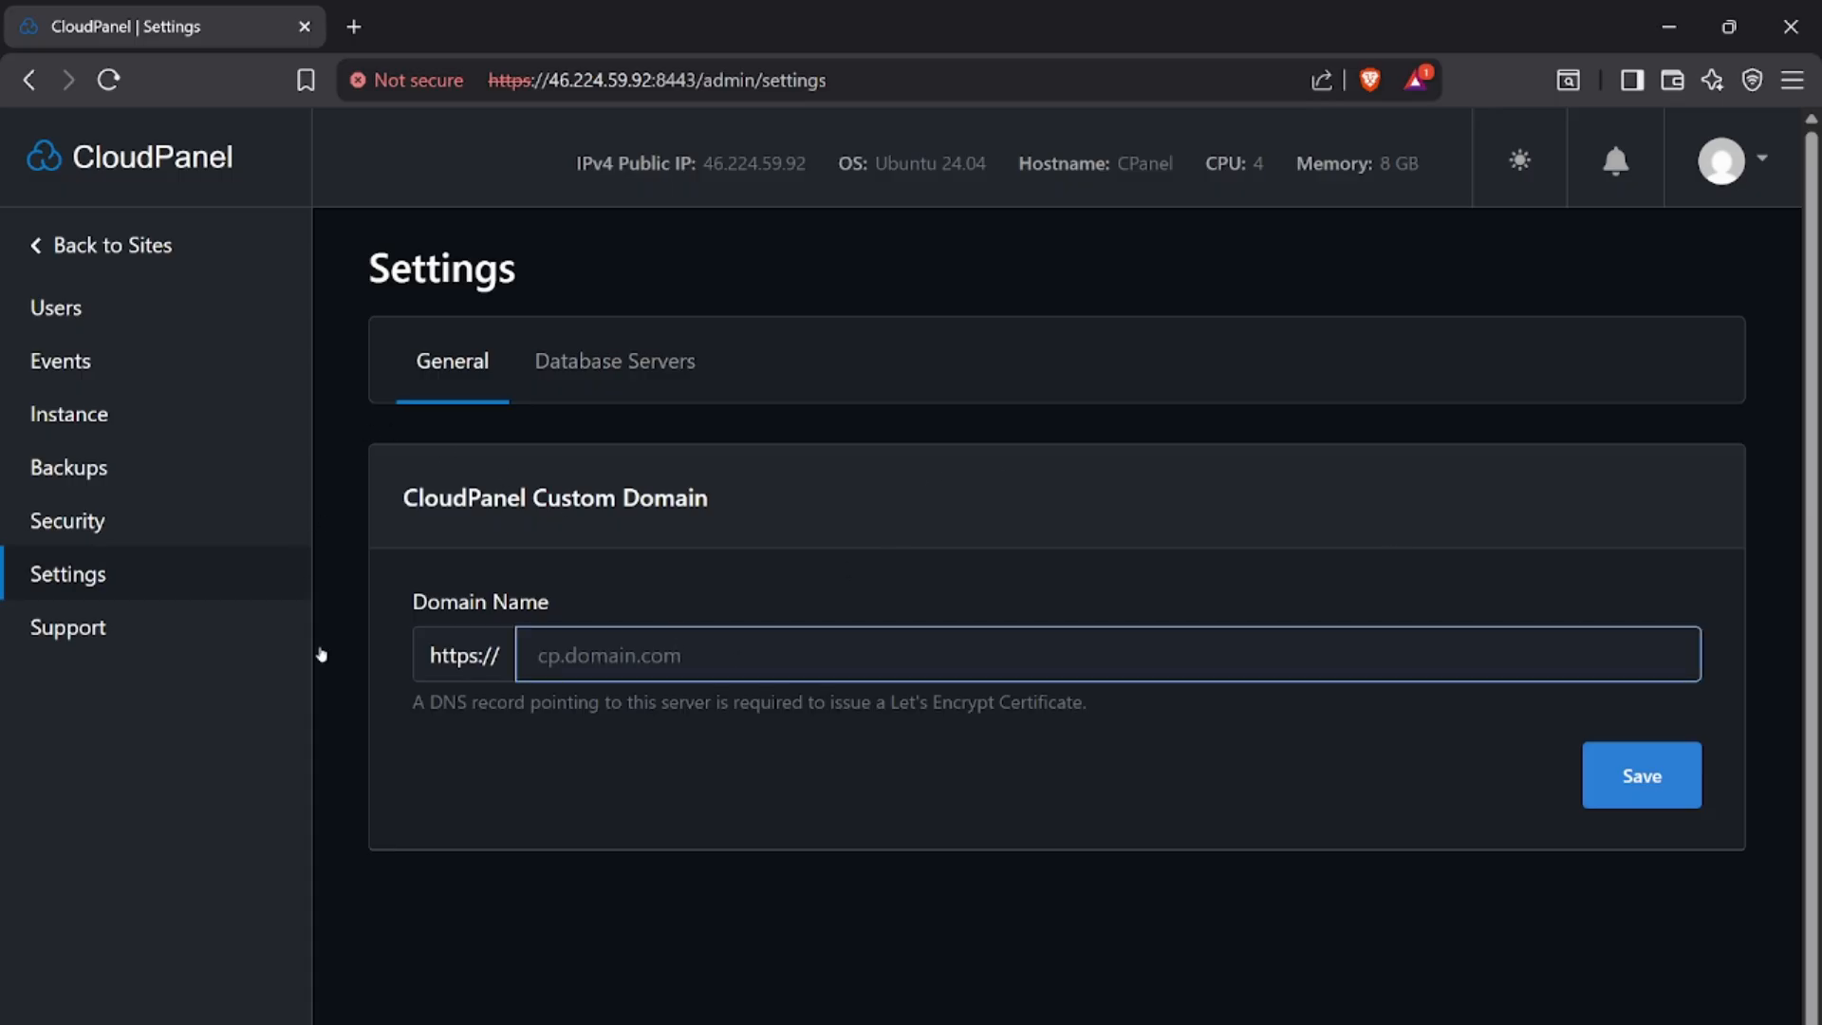
{"action": "left_click", "coordinate": [1614, 169]}
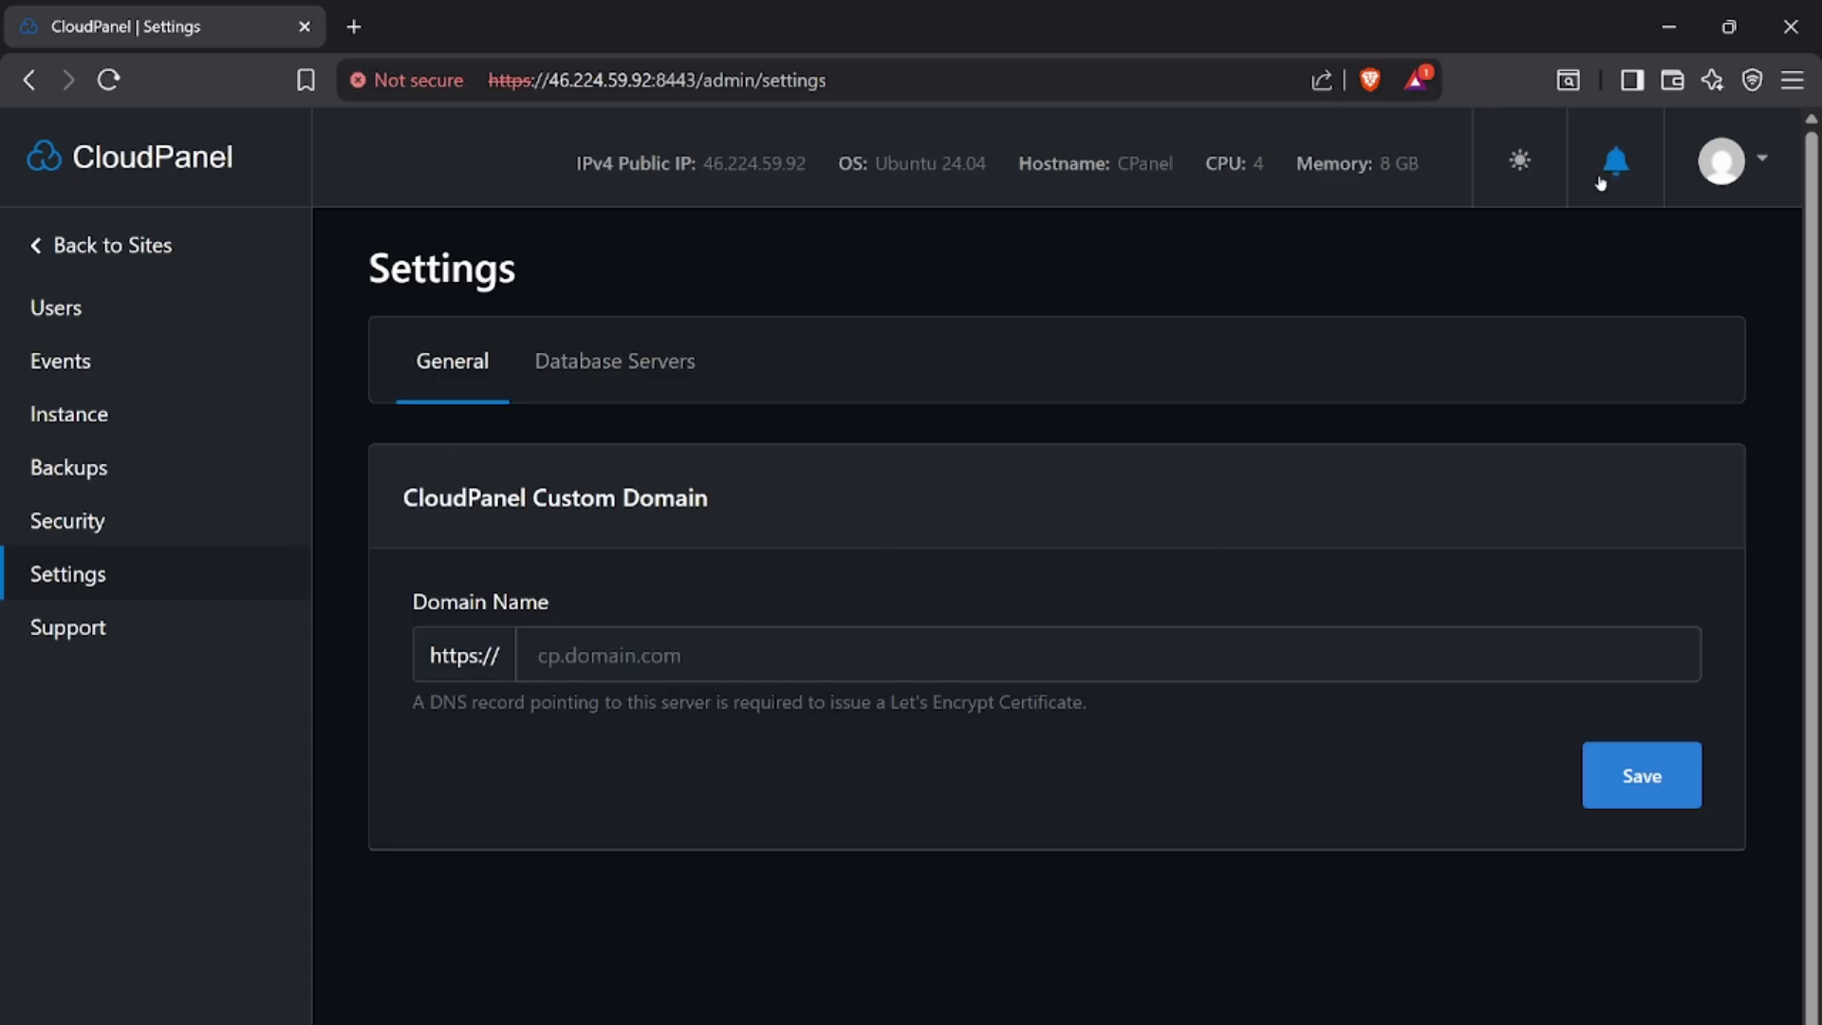
Review the signed-in user's account settings and the account's two-factor authentication option
{"action": "left_click", "coordinate": [1735, 161]}
{"action": "left_click", "coordinate": [1564, 236]}
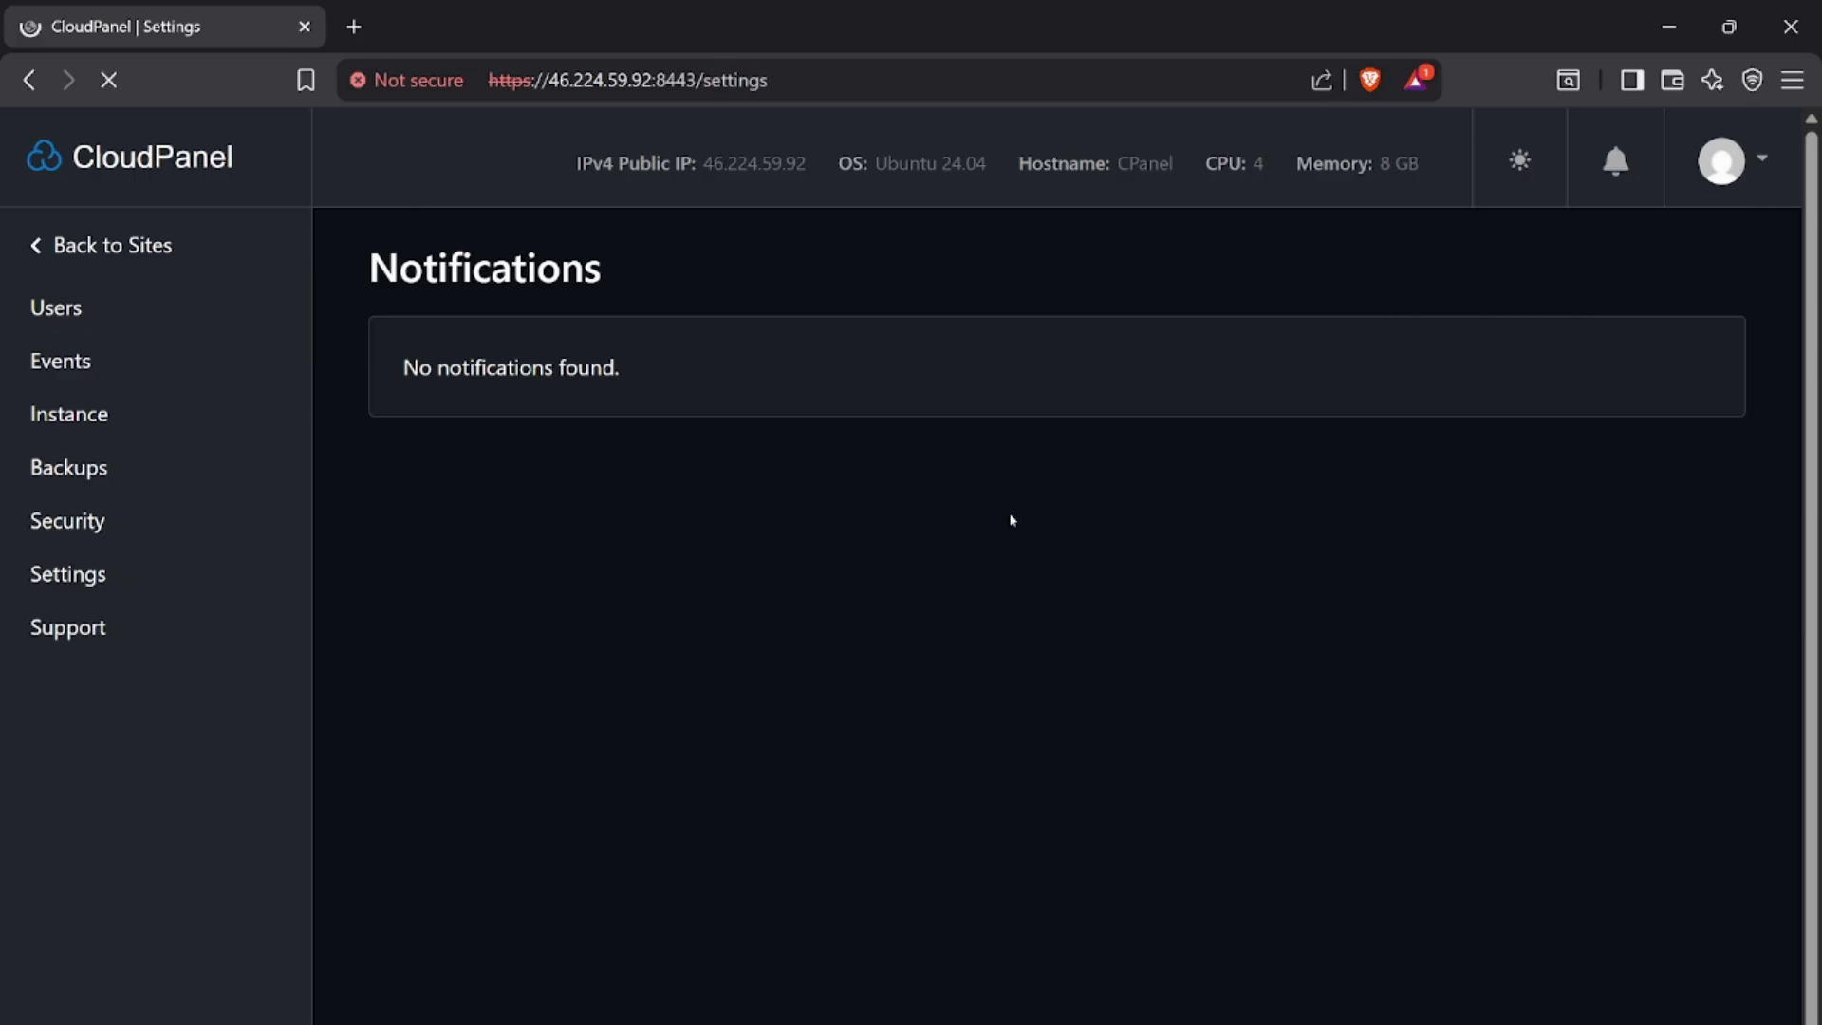
{"action": "scroll", "coordinate": [634, 682], "scroll_direction": "down", "scroll_amount": 2}
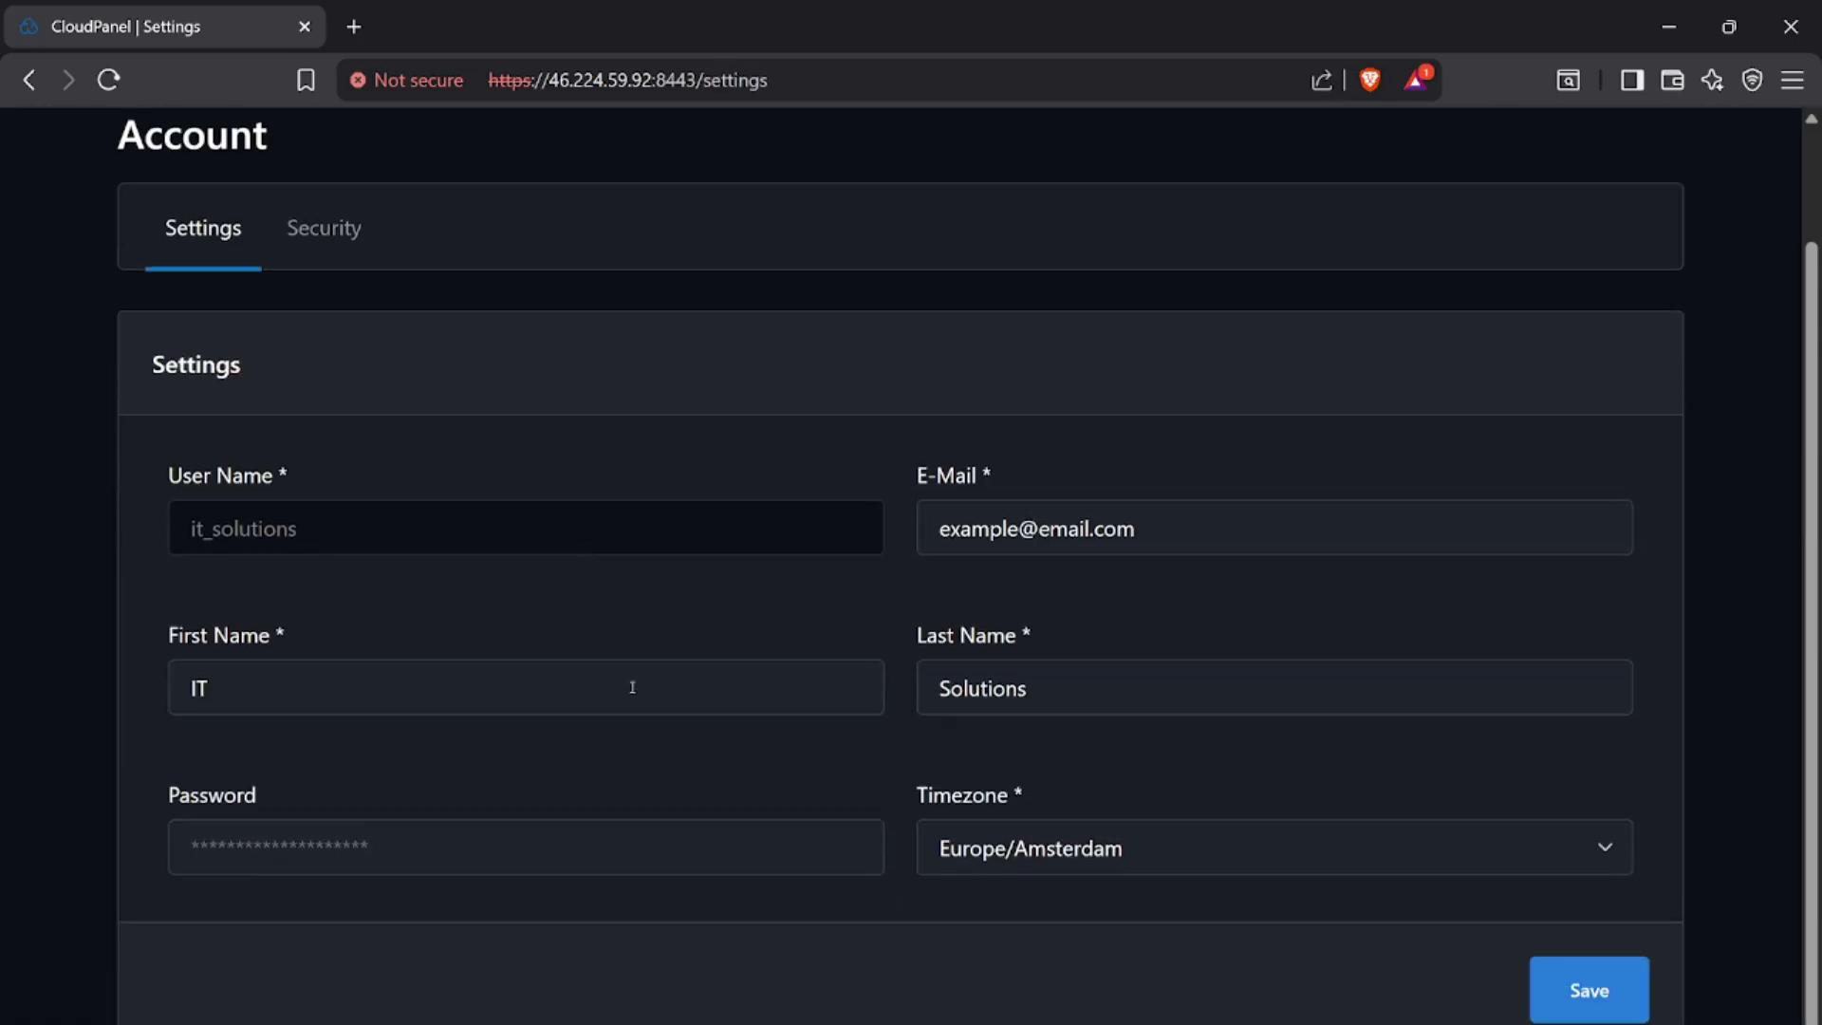
{"action": "scroll", "coordinate": [626, 708], "scroll_direction": "up", "scroll_amount": 2}
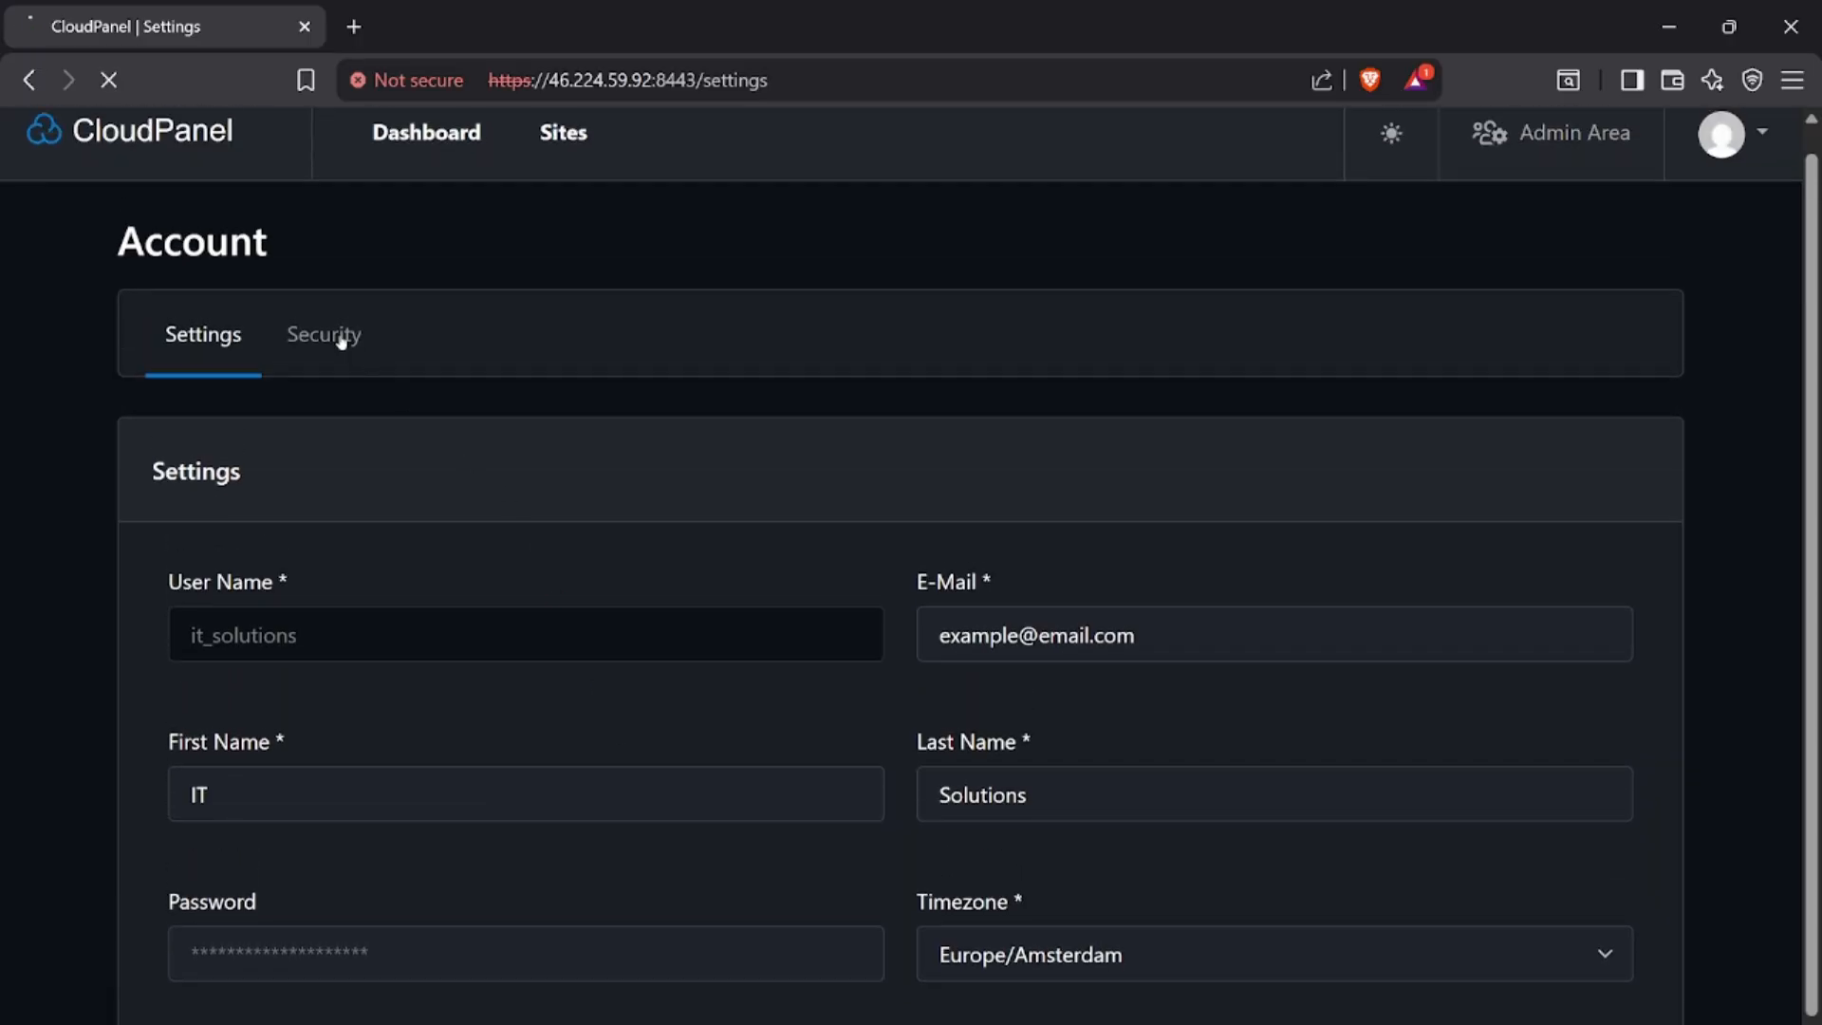
{"action": "left_click", "coordinate": [344, 338]}
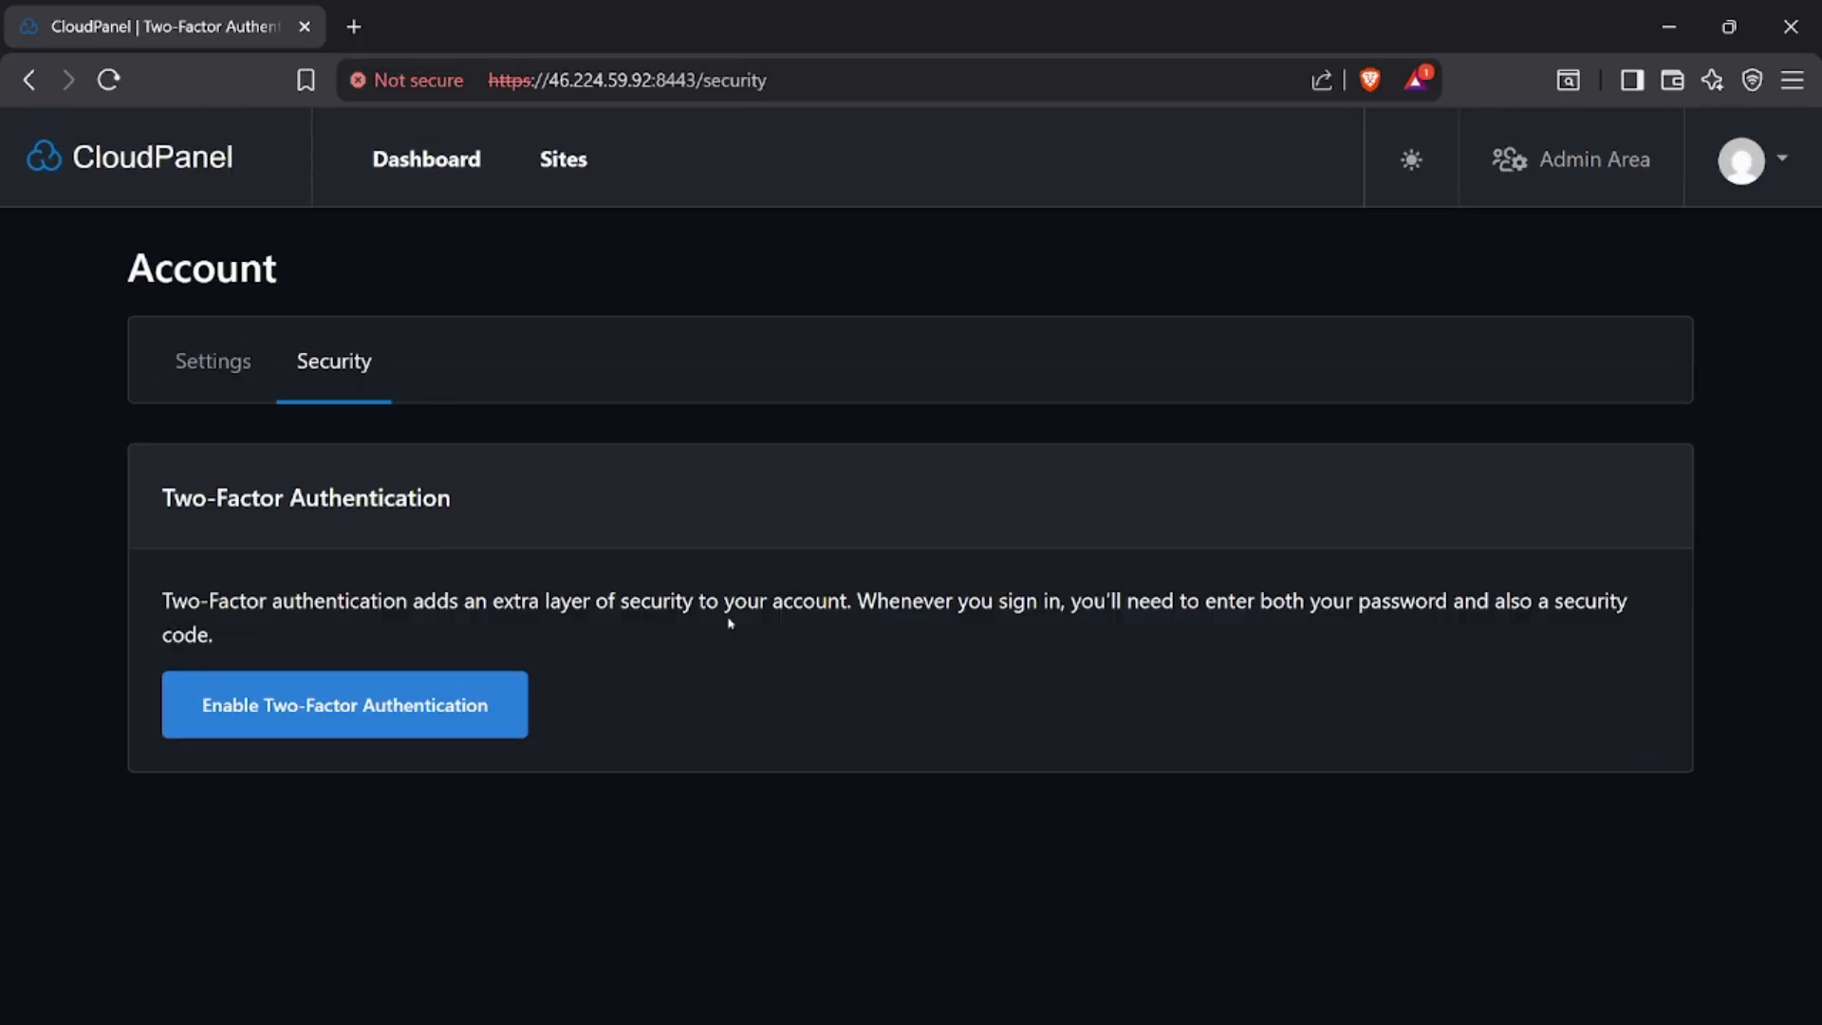
Return to the Sites overview and log out of CloudPanel
{"action": "left_click", "coordinate": [147, 161]}
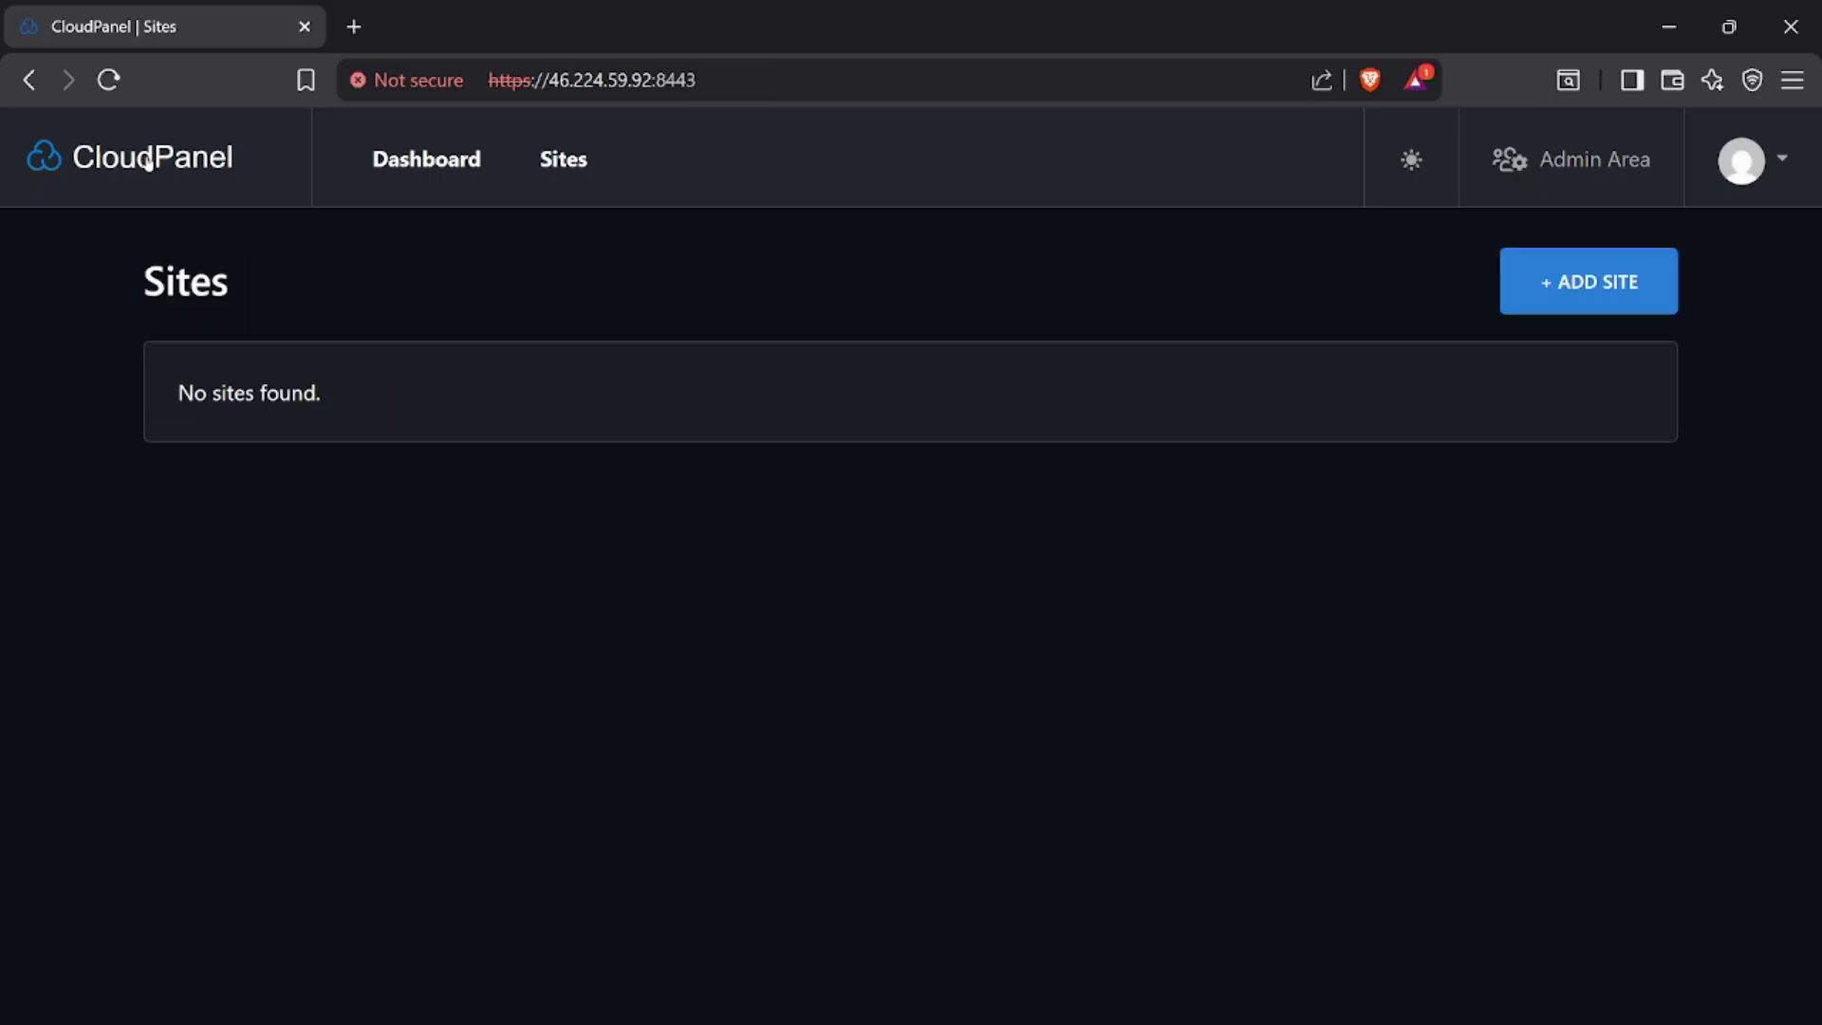
{"action": "left_click", "coordinate": [1781, 171]}
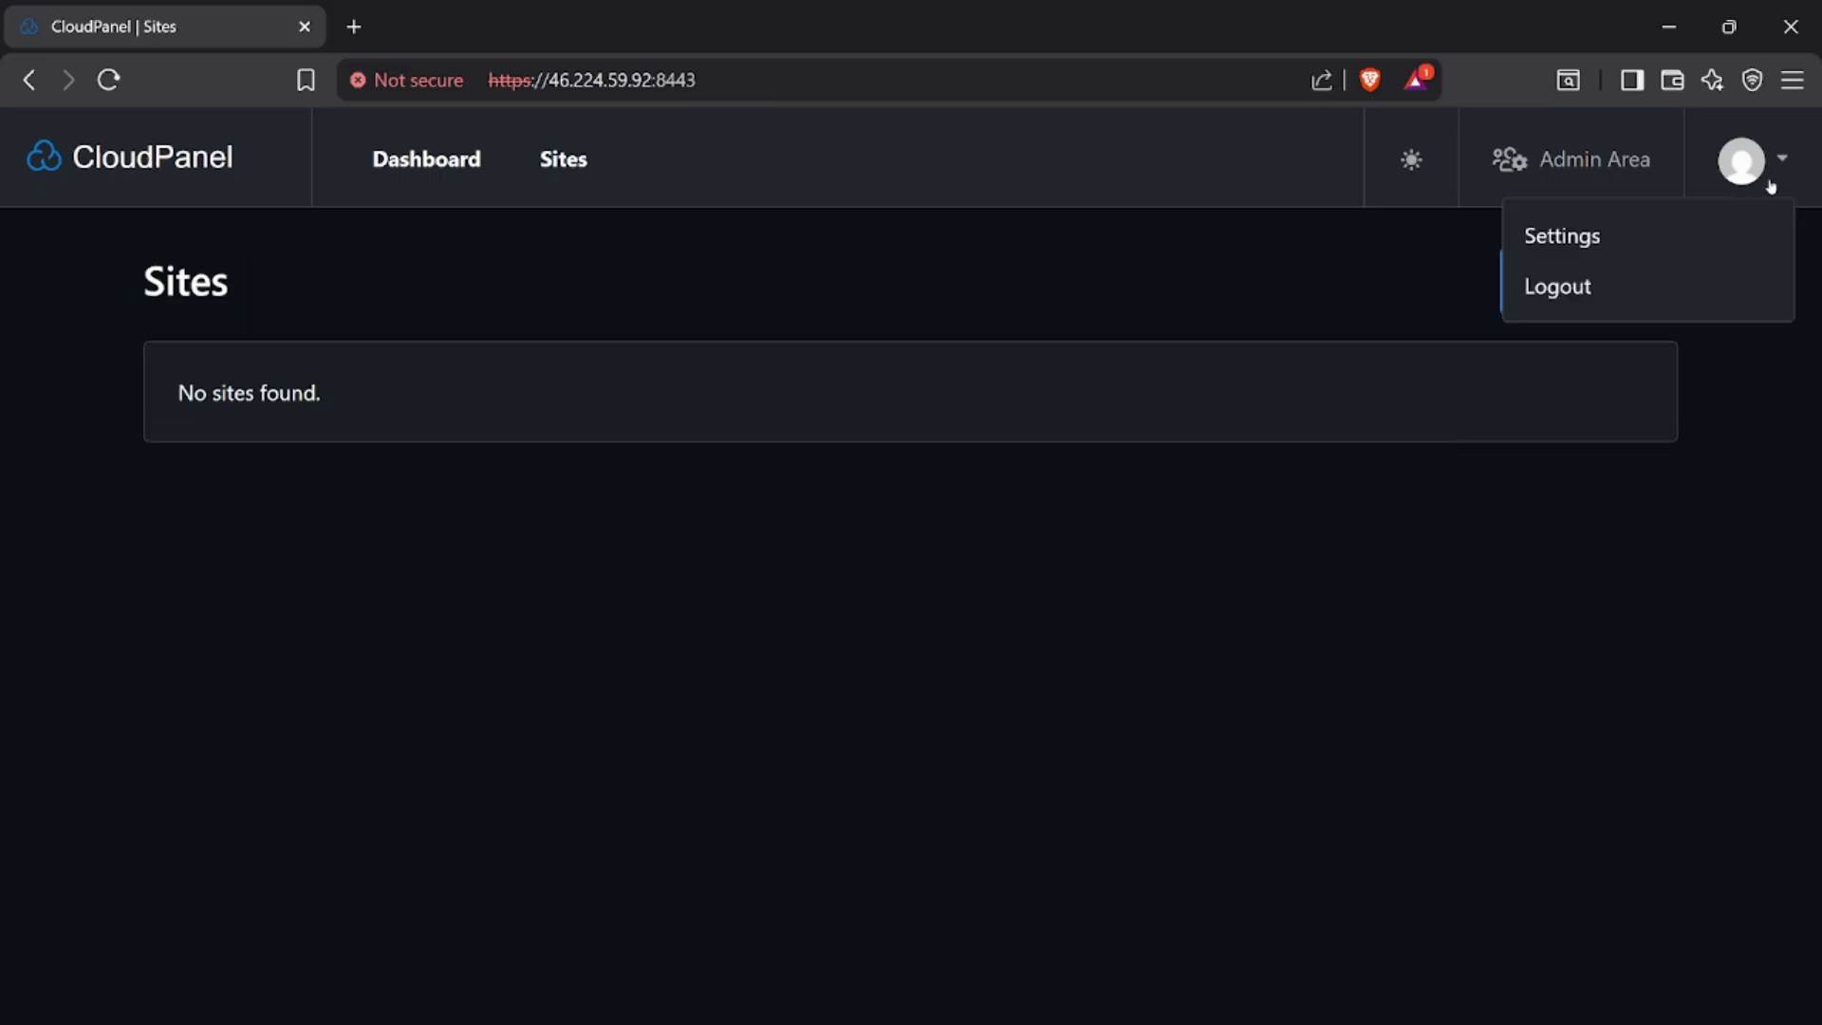
{"action": "left_click", "coordinate": [1573, 282]}
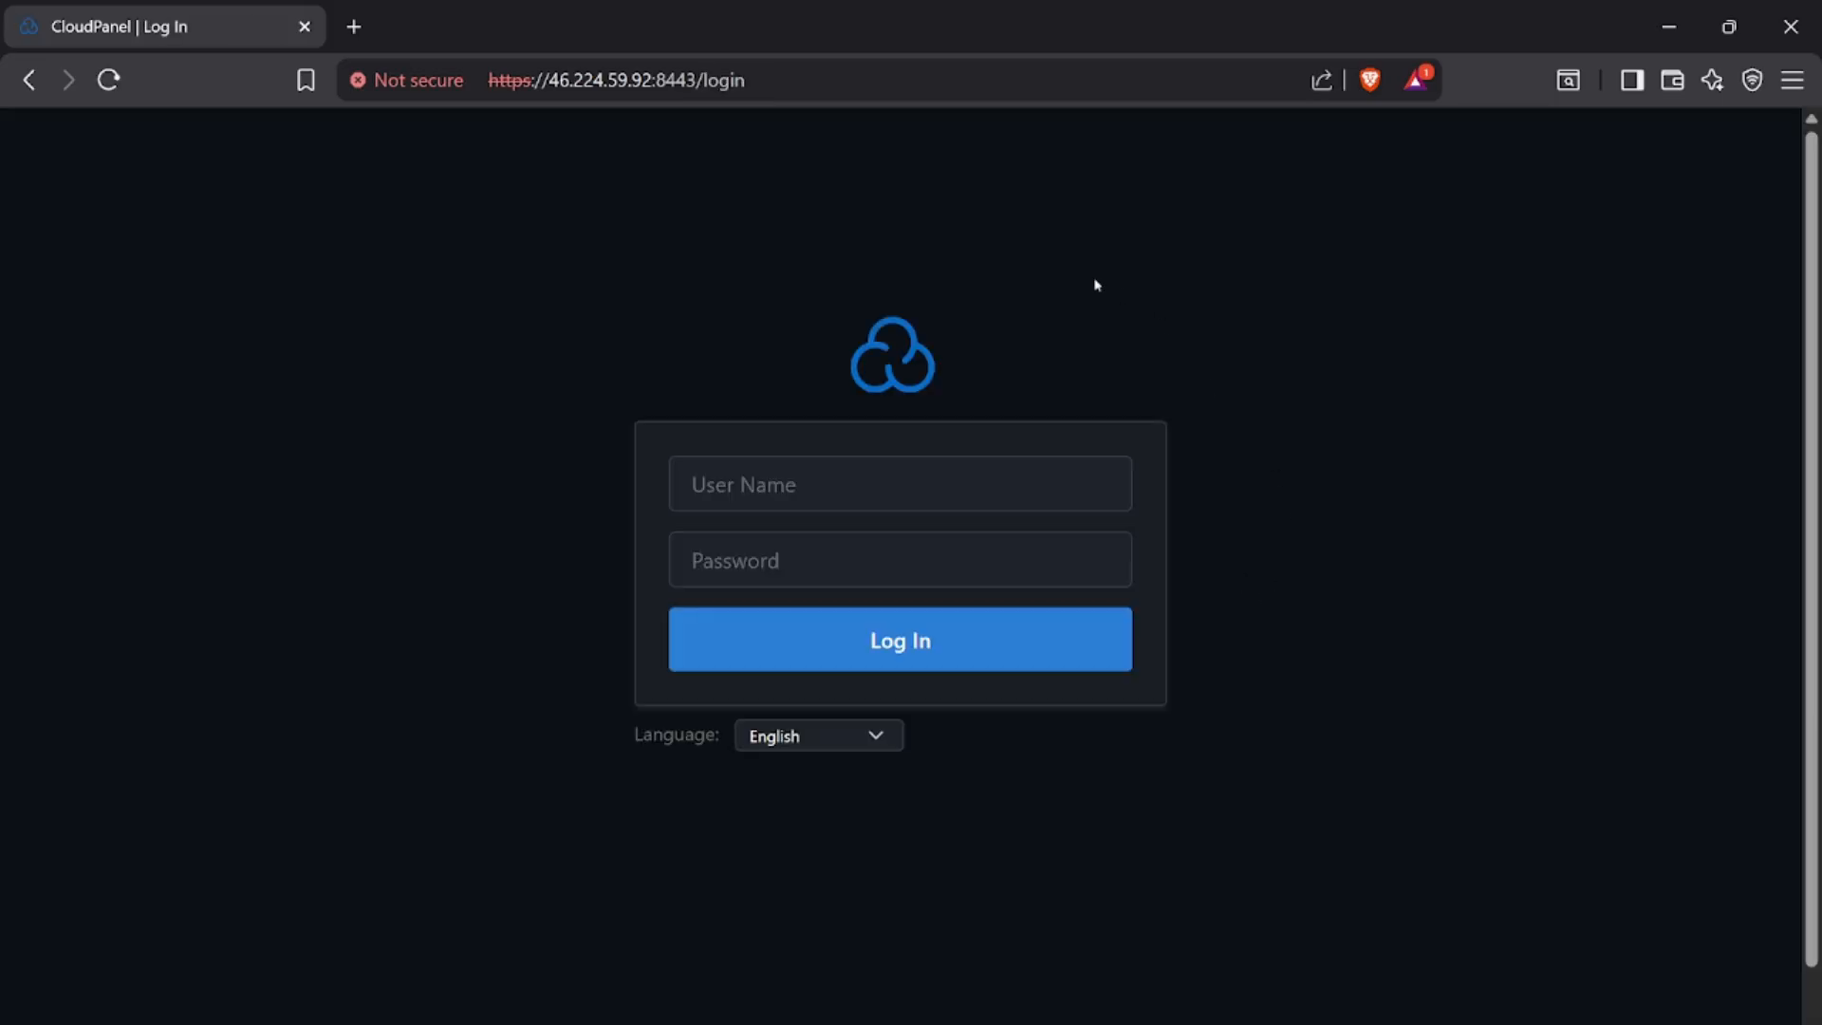